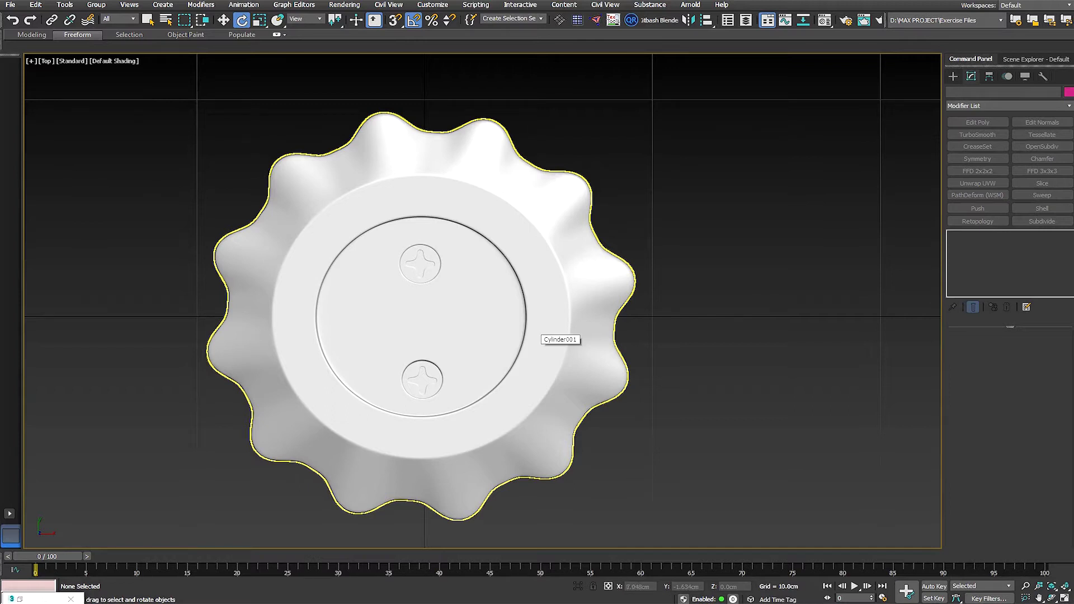
# Step: Examine the scalloped outer edge of the finished knob and how one lobe repeats around its circumference
pyautogui.moveTo(611, 345); pyautogui.dragTo(648, 371, button='middle')
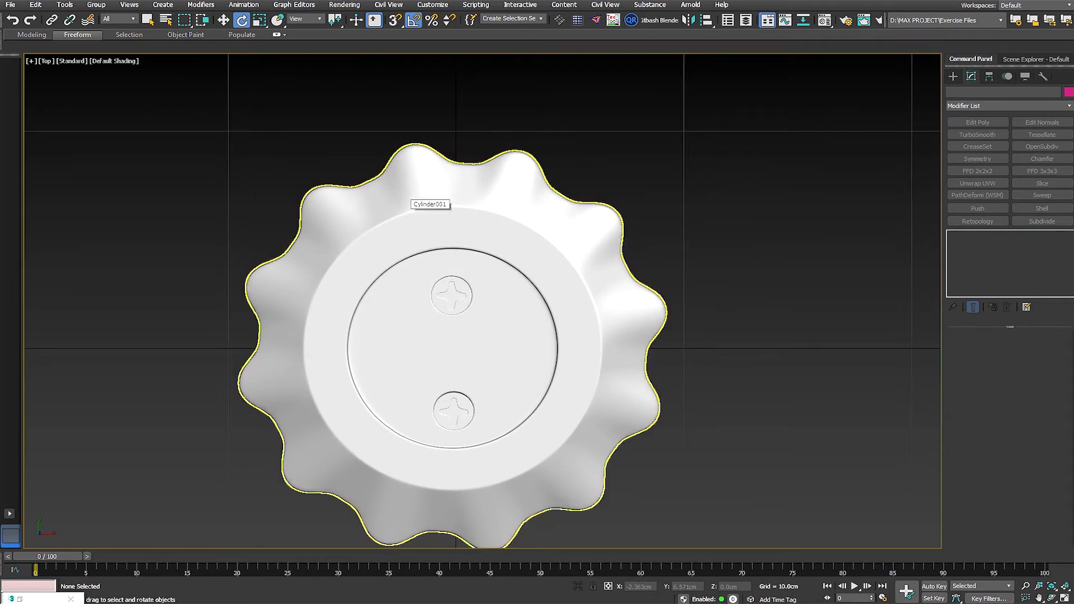
pyautogui.scroll(4, 442, 187)
pyautogui.scroll(-4, 416, 207)
pyautogui.scroll(4, 410, 174)
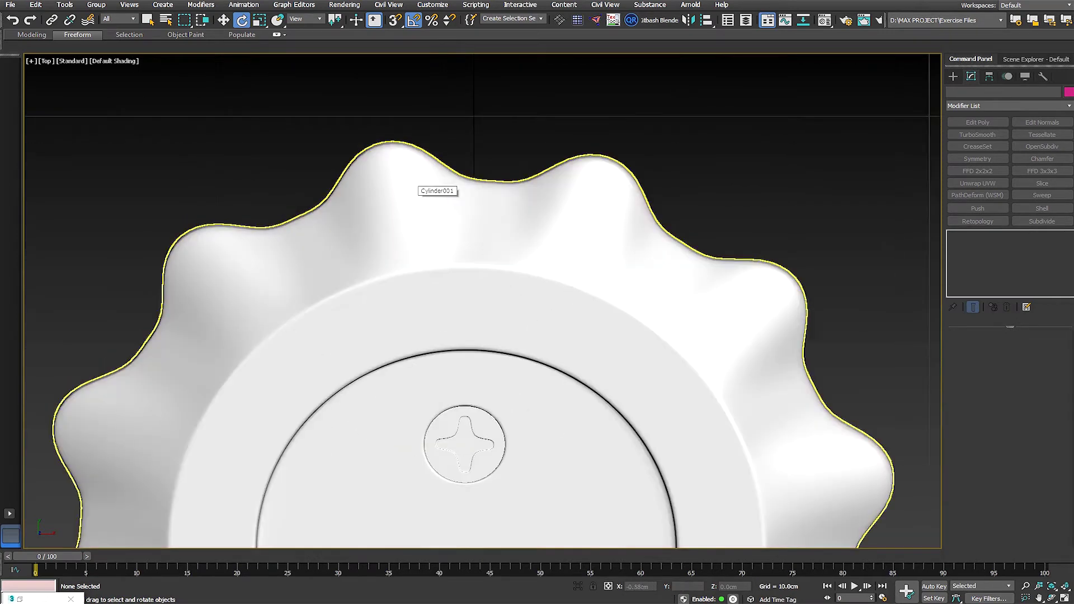
pyautogui.moveTo(457, 115); pyautogui.dragTo(338, 272)
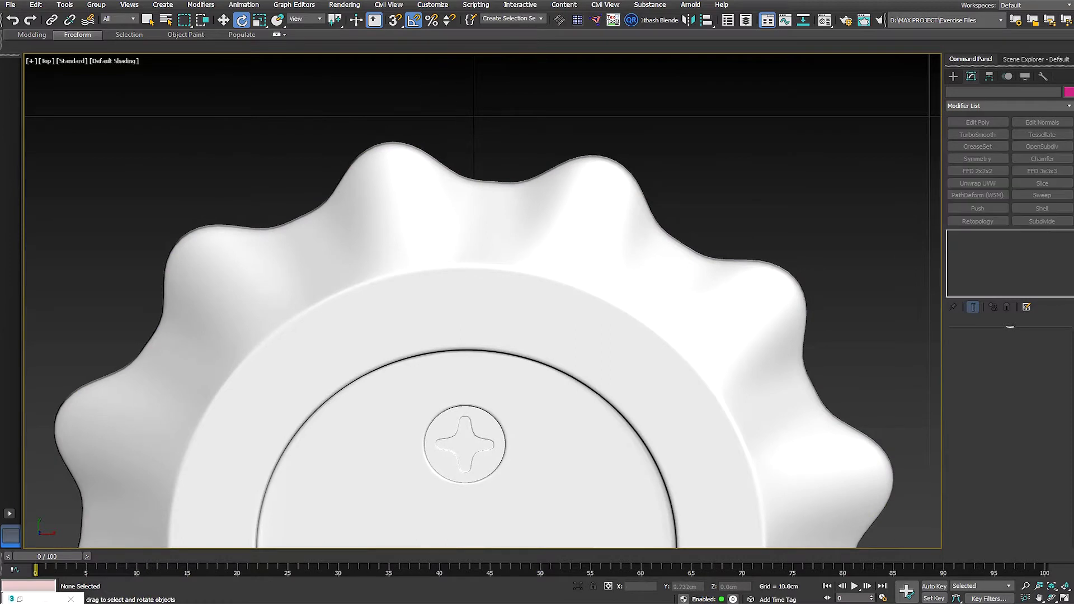
pyautogui.scroll(-3, 537, 374)
pyautogui.scroll(3, 467, 325)
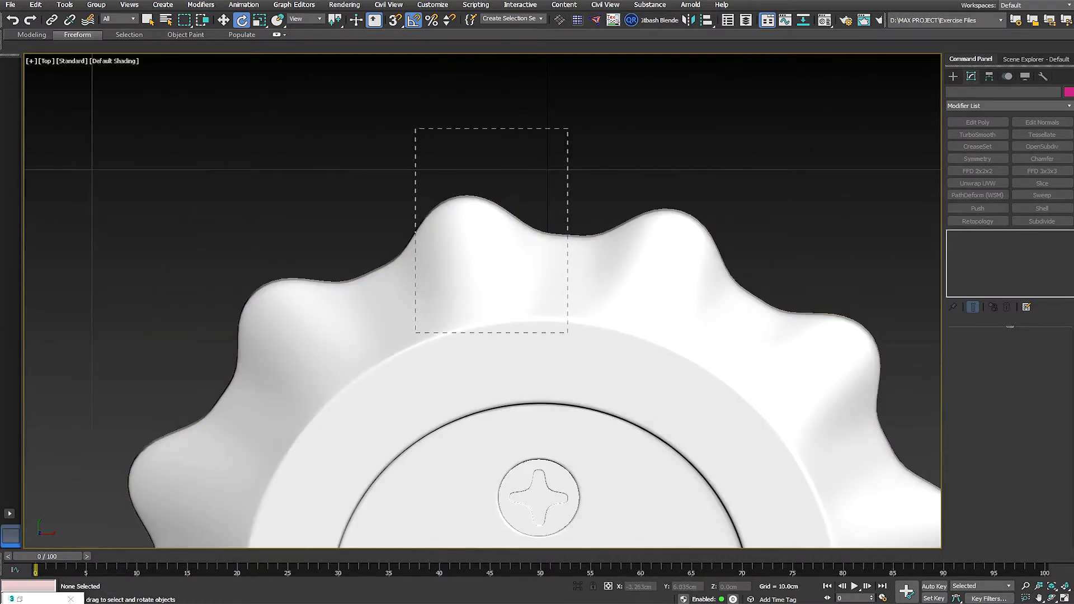
pyautogui.moveTo(459, 139); pyautogui.dragTo(425, 314)
pyautogui.moveTo(557, 148); pyautogui.dragTo(409, 334)
pyautogui.scroll(-3, 471, 206)
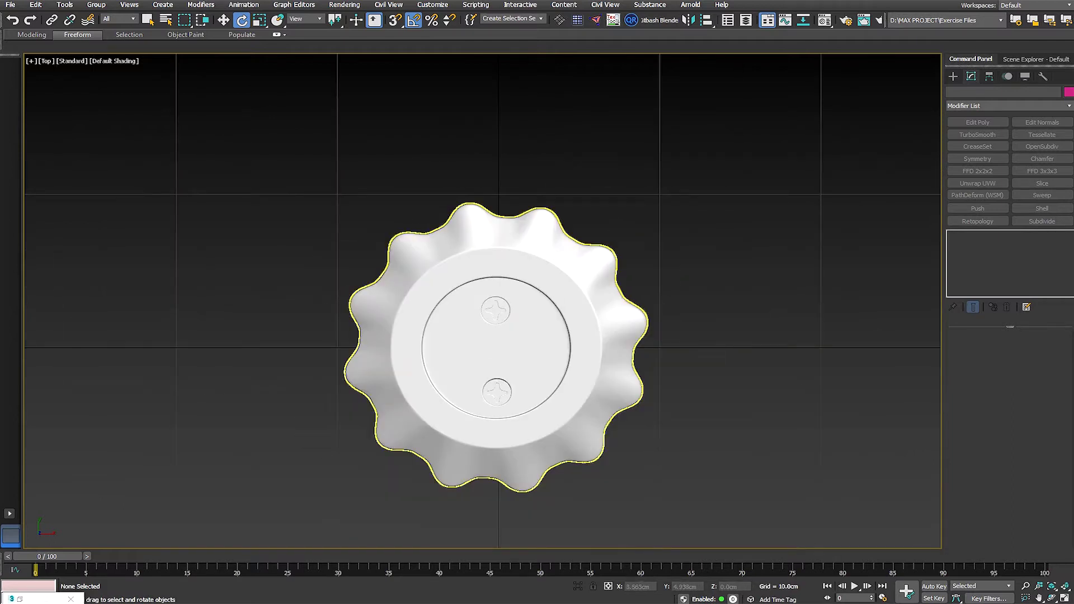
pyautogui.scroll(3, 551, 276)
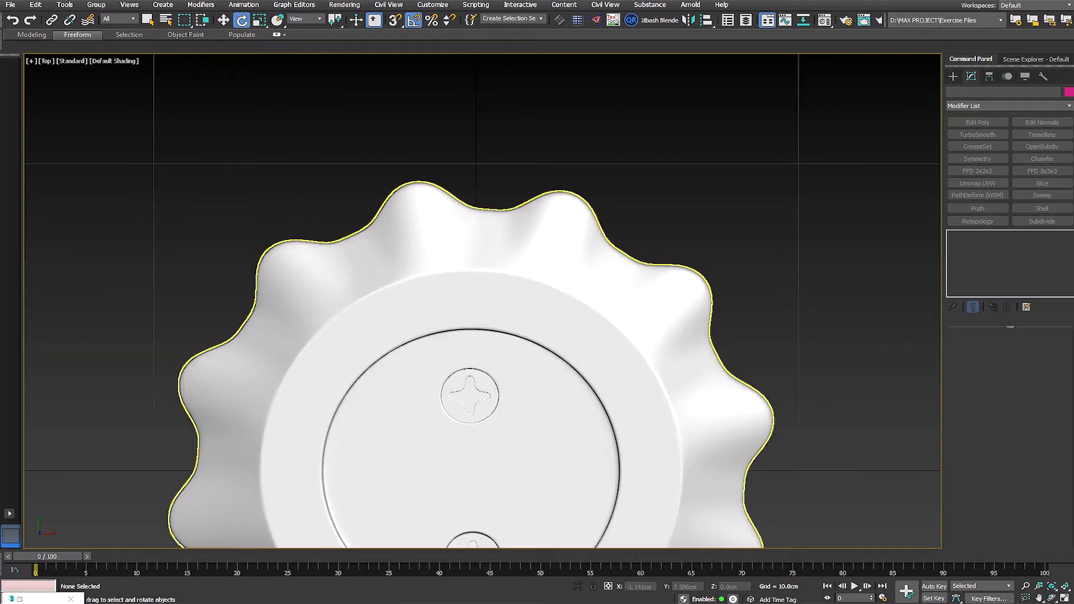
# Step: Inspect the low-poly scalloped ring and its Bend modifier settings, clearing the selection when done
pyautogui.scroll(-4, 341, 224)
pyautogui.moveTo(895, 335); pyautogui.dragTo(178, 234, button='middle')
pyautogui.scroll(4, 323, 329)
pyautogui.moveTo(369, 311); pyautogui.dragTo(422, 341, button='middle')
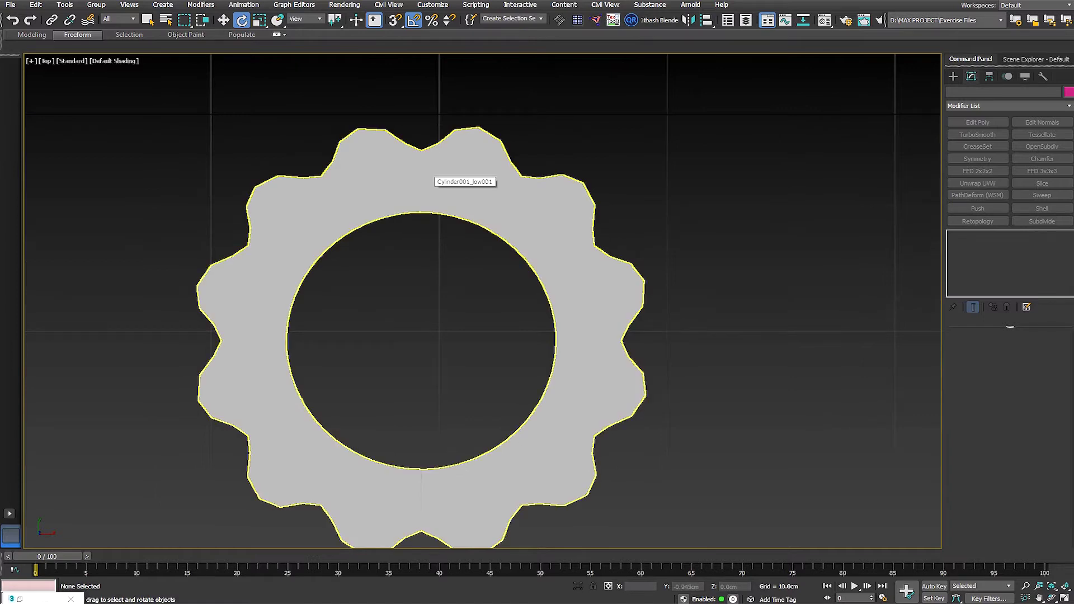
pyautogui.scroll(2, 377, 138)
pyautogui.click(377, 138)
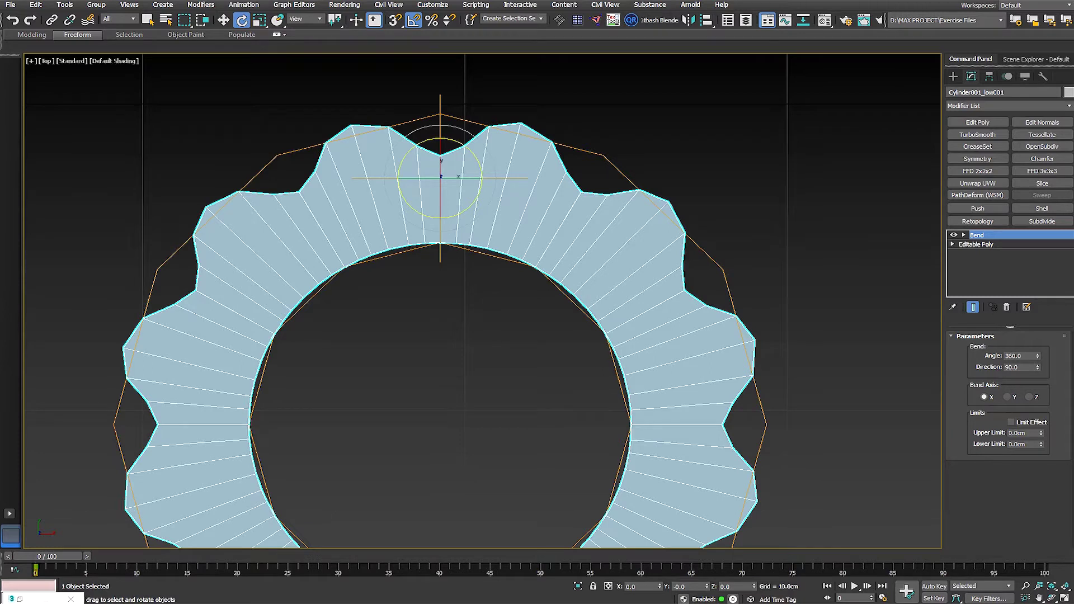
pyautogui.hotkey('ctrl', 'd')
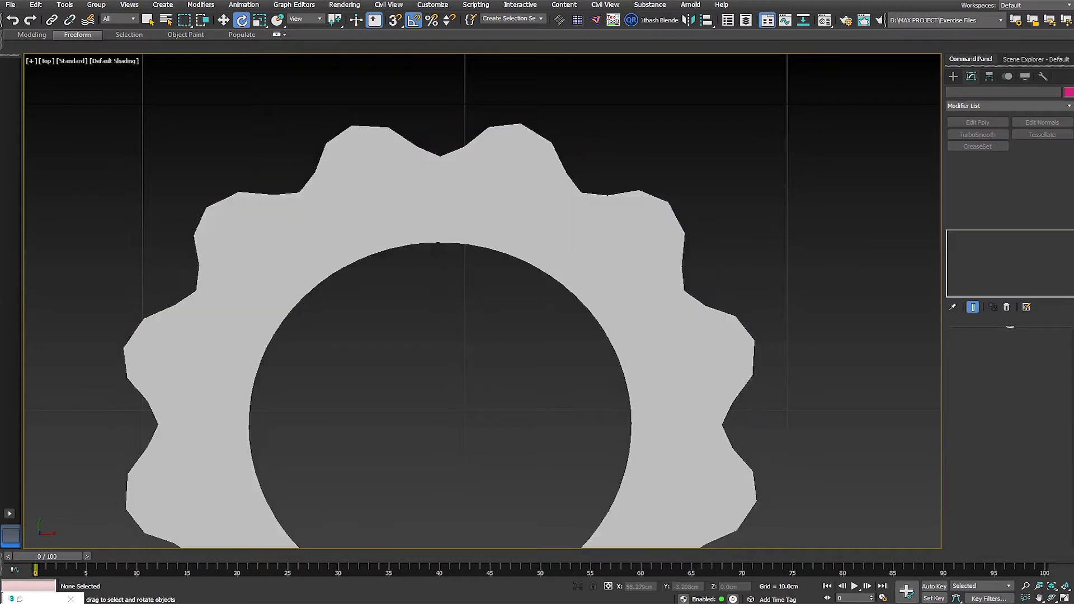
# Step: Inspect the flat low-poly strip of repeated lobes from end to end and clear the selection
pyautogui.scroll(-4, 576, 261)
pyautogui.moveTo(545, 210); pyautogui.dragTo(685, 366, button='middle')
pyautogui.scroll(4, 383, 268)
pyautogui.moveTo(186, 158); pyautogui.dragTo(345, 288, button='middle')
pyautogui.click(332, 260)
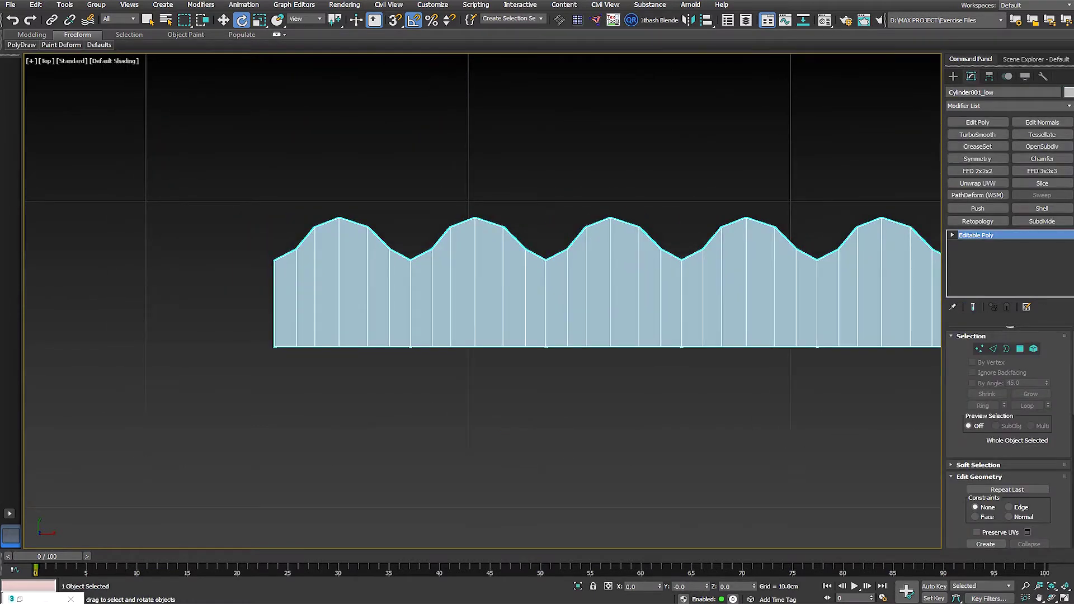
pyautogui.scroll(-4, 423, 288)
pyautogui.moveTo(495, 288); pyautogui.dragTo(363, 302, button='middle')
pyautogui.scroll(-2, 362, 302)
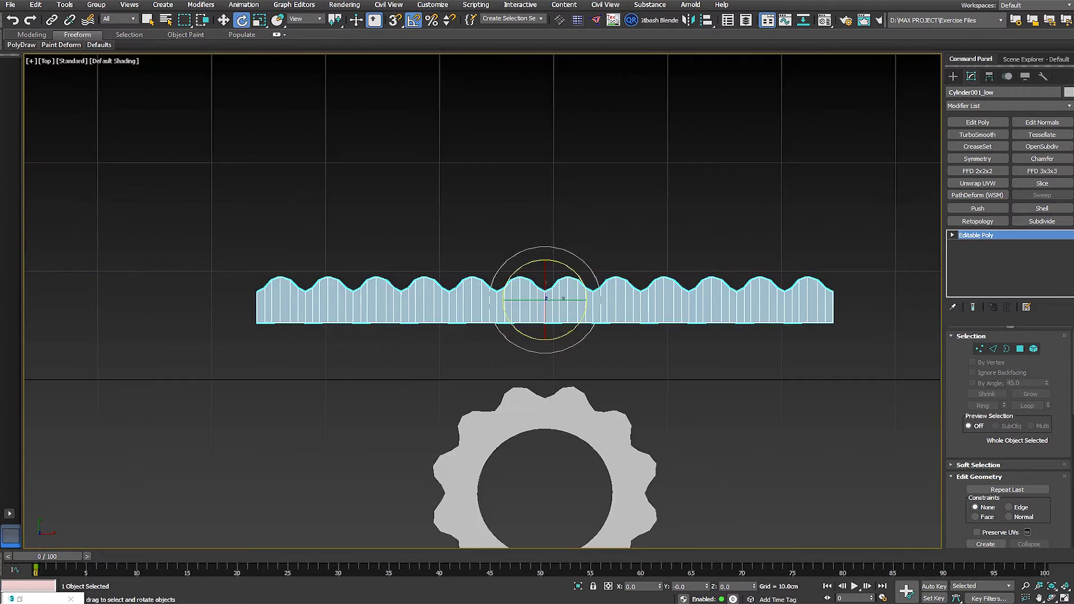
pyautogui.moveTo(288, 288); pyautogui.dragTo(410, 264, button='middle')
pyautogui.scroll(4, 410, 264)
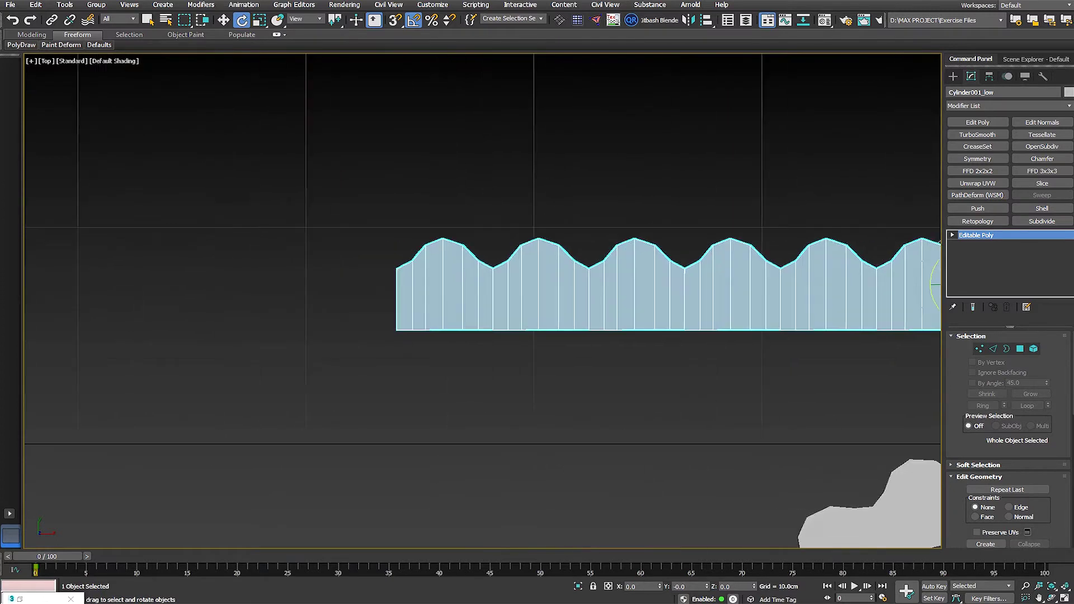
pyautogui.moveTo(168, 299); pyautogui.dragTo(867, 264, button='middle')
pyautogui.click(392, 313)
pyautogui.moveTo(260, 376); pyautogui.dragTo(398, 276, button='middle')
pyautogui.scroll(2, 446, 128)
pyautogui.moveTo(384, 80); pyautogui.dragTo(338, 110)
pyautogui.hotkey('ctrl', 'd')
pyautogui.scroll(-2, 373, 153)
pyautogui.moveTo(373, 154)
pyautogui.mouseDown(button='middle')
pyautogui.moveTo(364, 84)
pyautogui.moveTo(364, 145)
pyautogui.mouseUp(button='middle')
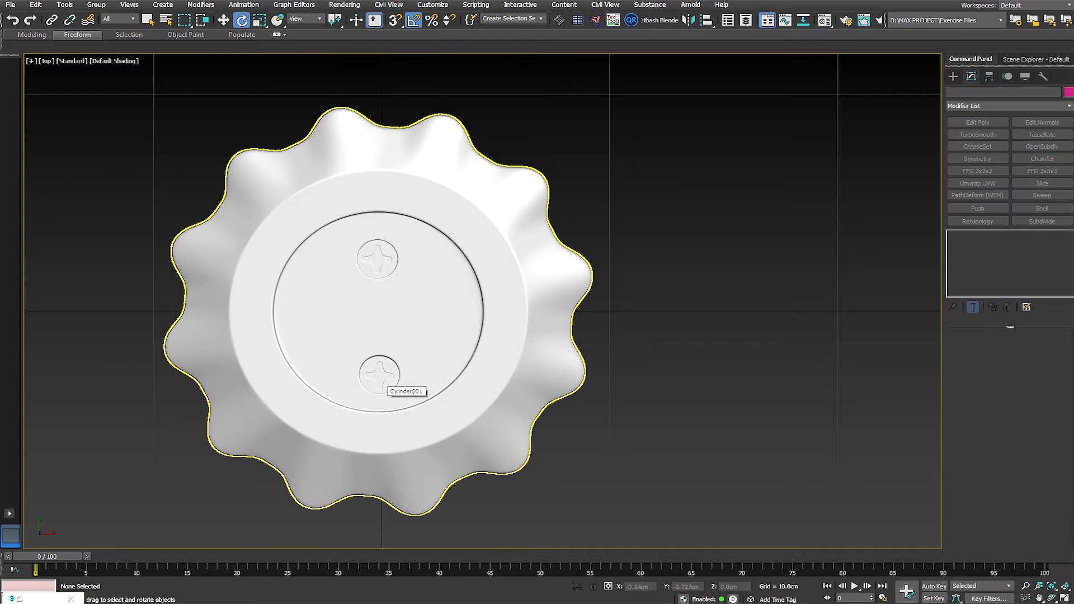
# Step: Examine the knob's lobes against the annotated rifle-scope reference picture in the web browser
pyautogui.scroll(3, 302, 130)
pyautogui.moveTo(303, 131); pyautogui.dragTo(298, 180, button='middle')
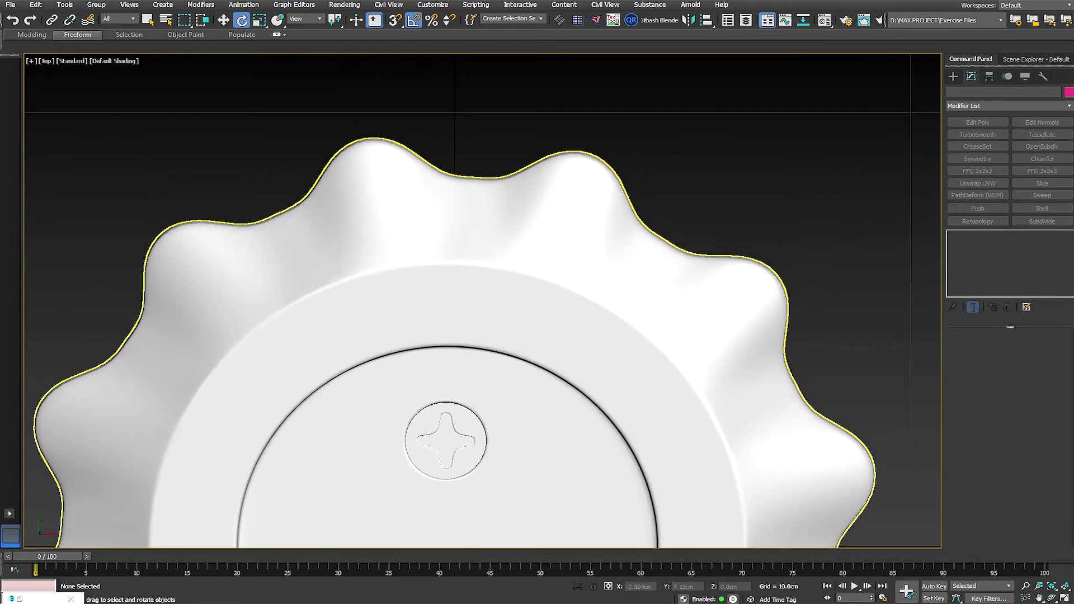
pyautogui.scroll(-3, 356, 199)
pyautogui.moveTo(425, 317); pyautogui.dragTo(402, 250, button='middle')
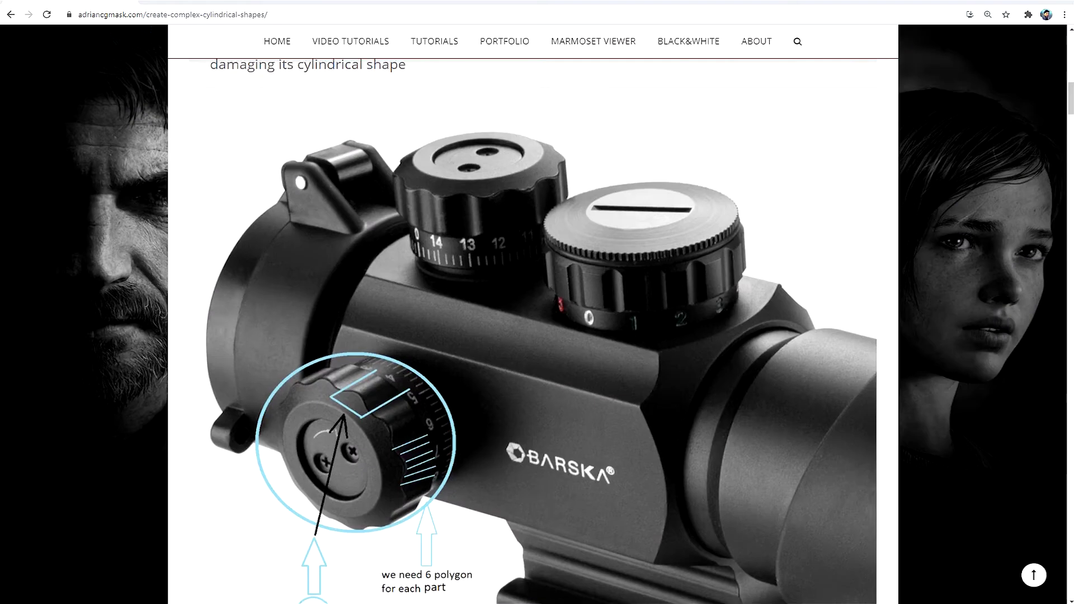
pyautogui.scroll(-1, 541, 330)
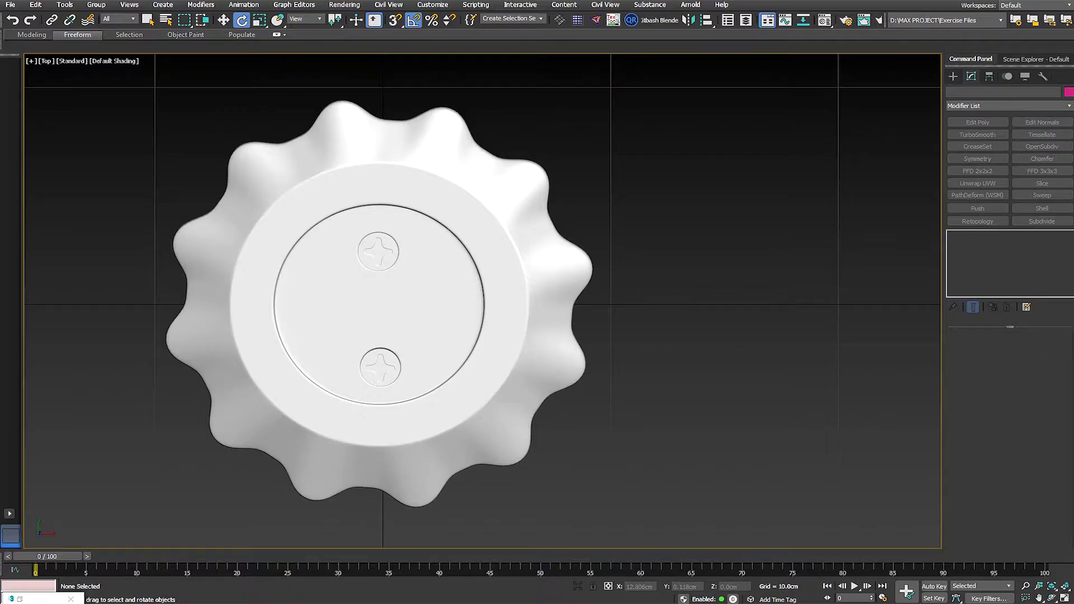
pyautogui.moveTo(715, 304); pyautogui.dragTo(557, 342, button='middle')
pyautogui.keyDown('shift'); pyautogui.rightClick(557, 342); pyautogui.keyUp('shift')
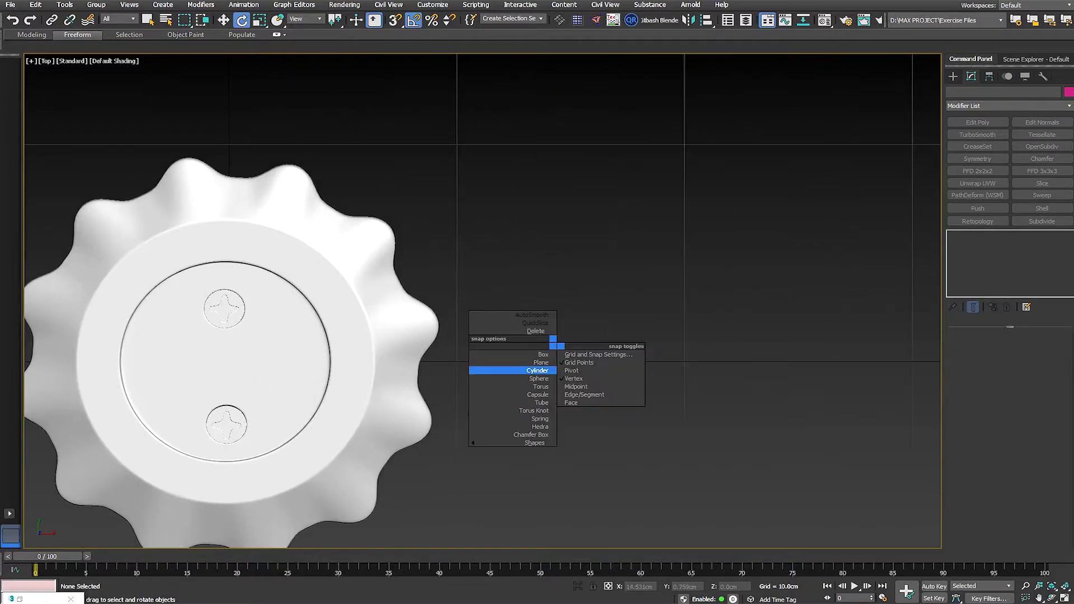
pyautogui.moveTo(425, 335); pyautogui.dragTo(303, 345, button='middle')
pyautogui.moveTo(422, 336)
pyautogui.mouseDown(button='middle')
pyautogui.moveTo(379, 331)
pyautogui.moveTo(421, 325)
pyautogui.mouseUp(button='middle')
pyautogui.scroll(-2, 380, 330)
pyautogui.scroll(2, 421, 324)
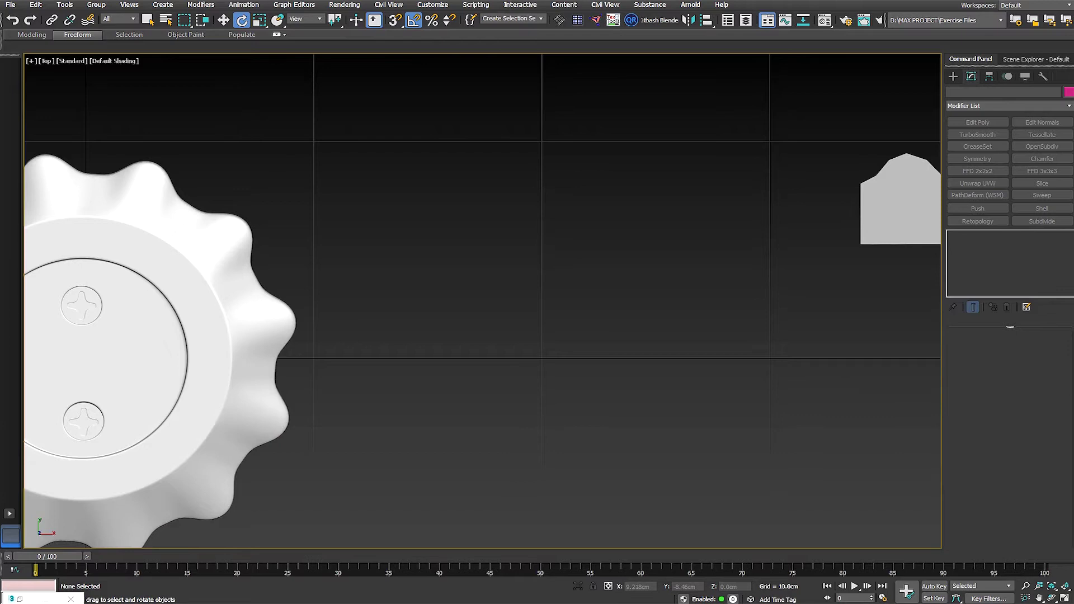
# Step: Switch to the Calculator and multiply 6 by 12 to work out the cylinder's side count
pyautogui.hotkey('alt', 'Tab')
pyautogui.click(771, 275)
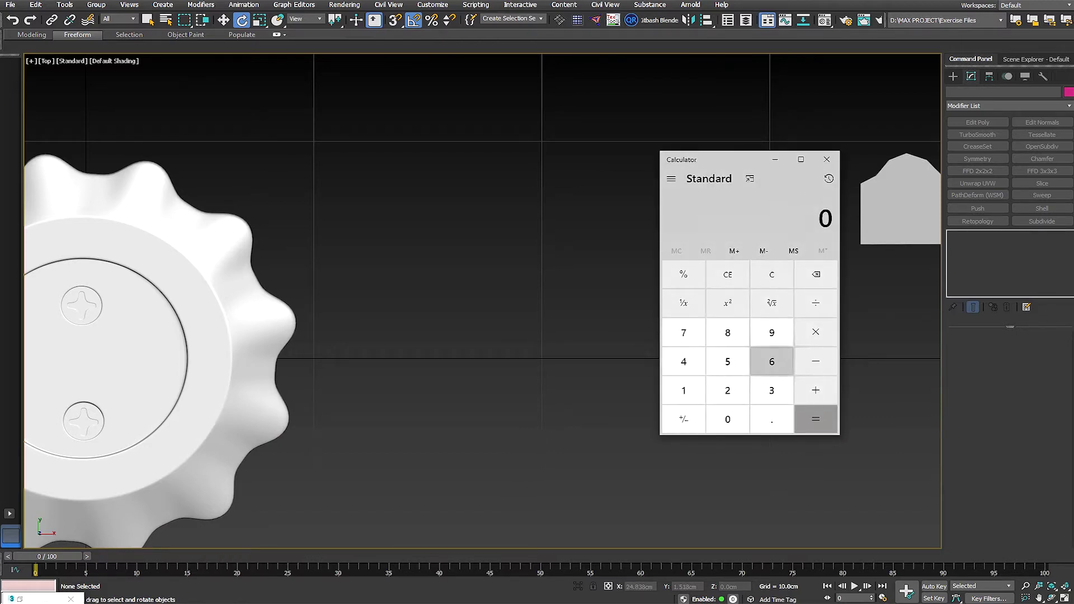
pyautogui.click(772, 362)
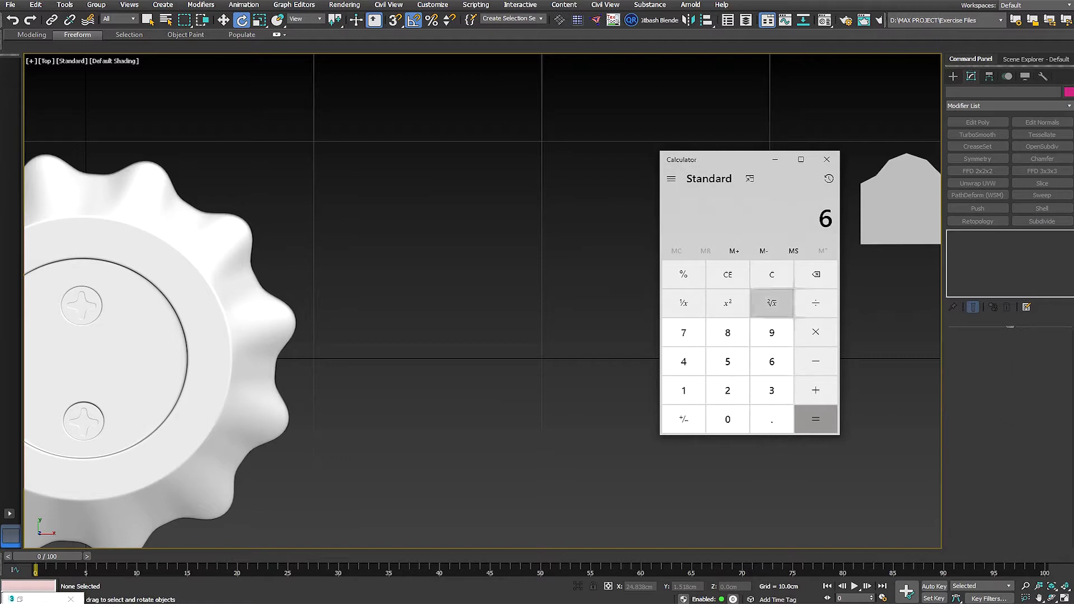
pyautogui.click(775, 160)
pyautogui.moveTo(257, 442); pyautogui.dragTo(324, 446, button='middle')
pyautogui.hotkey('alt', 'Tab')
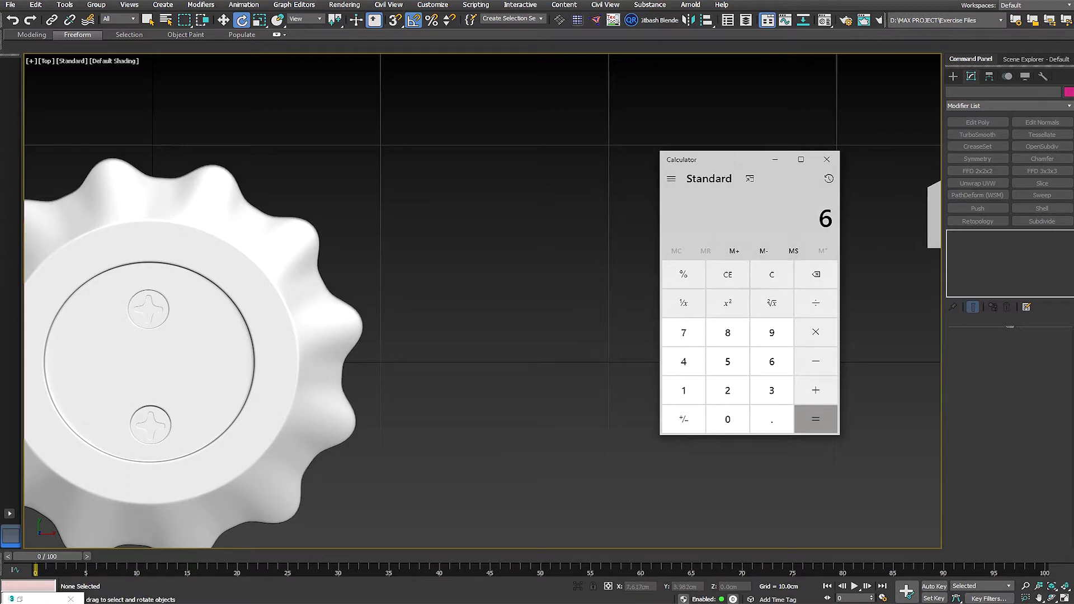
pyautogui.click(816, 332)
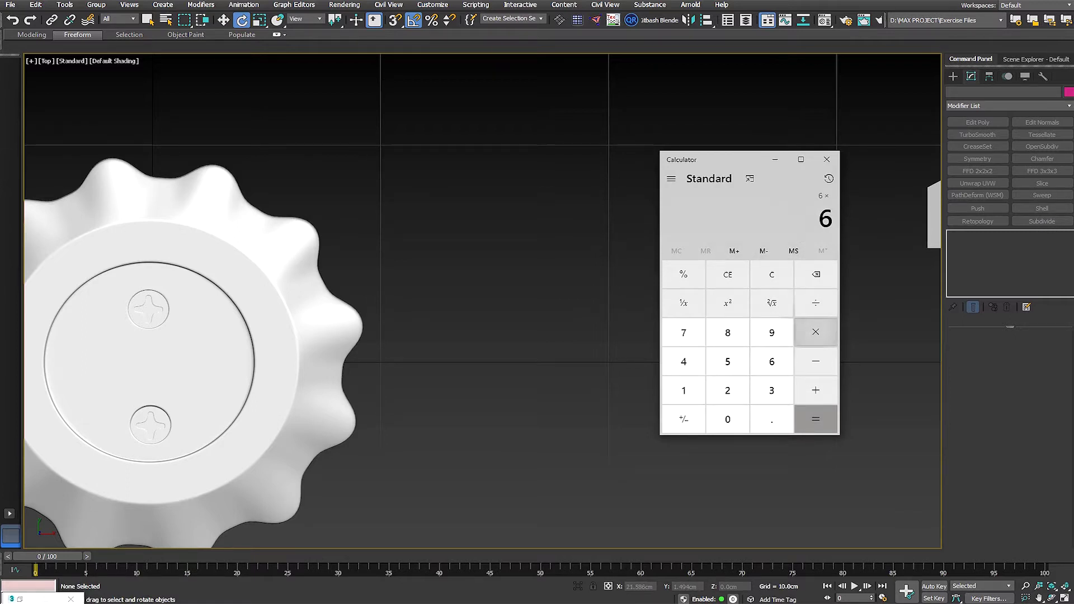
pyautogui.click(683, 390)
pyautogui.click(727, 390)
pyautogui.click(816, 419)
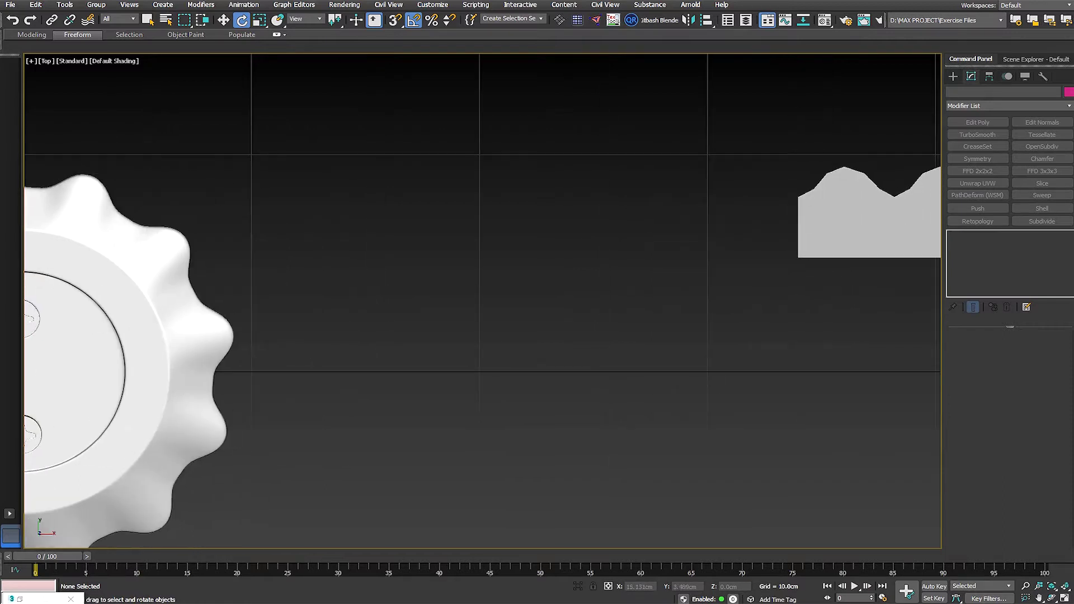
# Step: Create a cylinder about 3.5 cm high with two cap segments between the knob and the flat strip, and convert it to Editable Poly
pyautogui.keyDown('ctrl'); pyautogui.rightClick(502, 341); pyautogui.keyUp('ctrl')
pyautogui.click(483, 367)
pyautogui.moveTo(479, 320); pyautogui.dragTo(565, 477)
pyautogui.click(564, 398)
pyautogui.keyDown('alt'); pyautogui.moveTo(564, 399); pyautogui.dragTo(558, 284, button='middle'); pyautogui.keyUp('alt')
pyautogui.scroll(-2, 559, 302)
pyautogui.press('w')
pyautogui.hotkey('ctrl', 'e')
# Step: Delete the cylinder's bottom vertices so that only the top cap is kept
pyautogui.press('1')
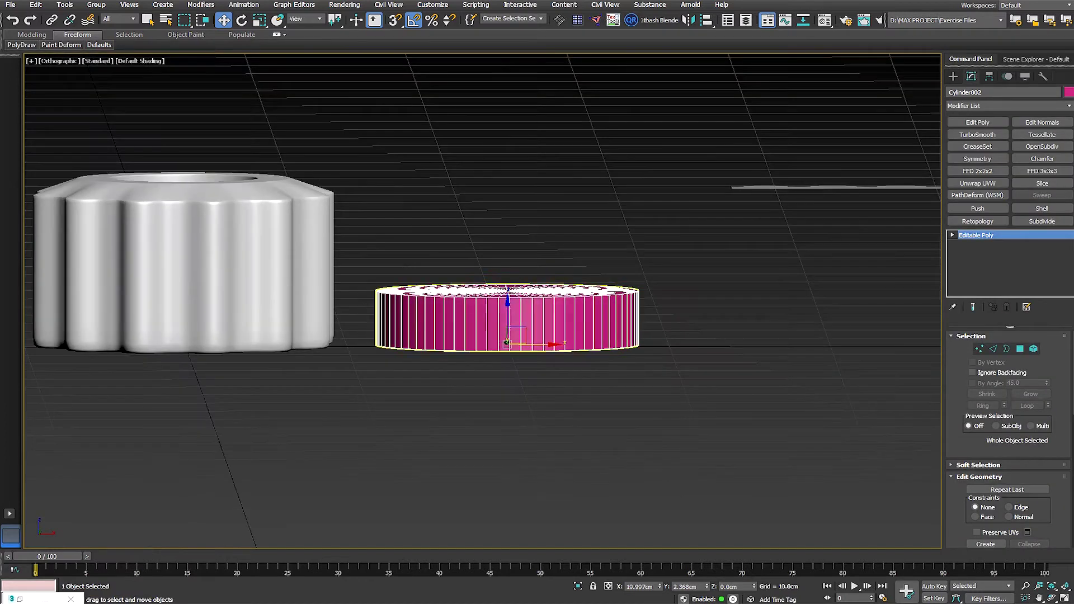
pyautogui.press('1')
pyautogui.press('Delete')
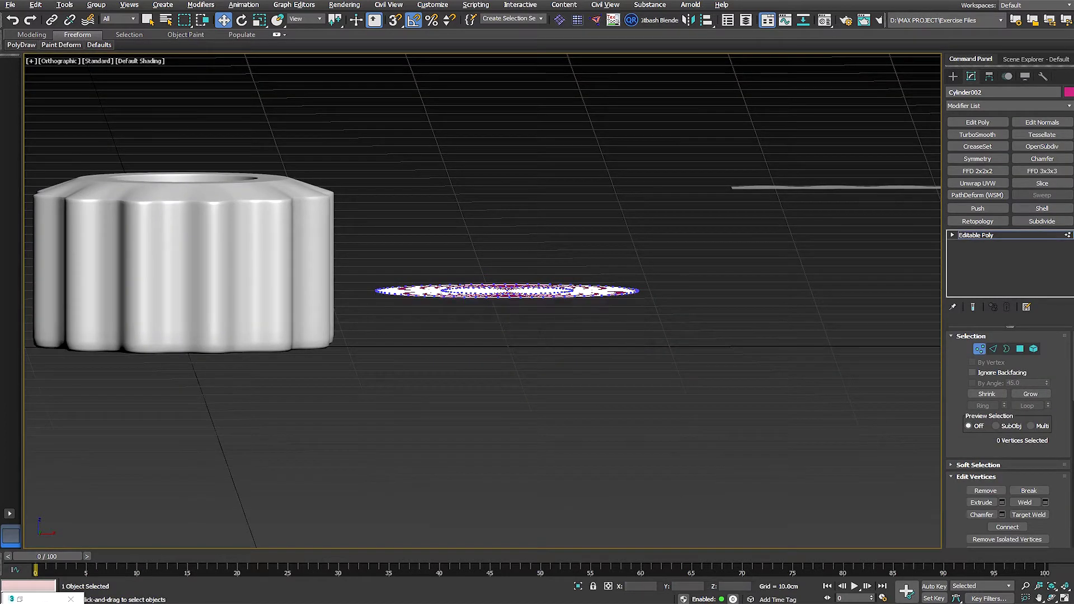
# Step: In the Top view, keep six adjacent outer-ring polygons centred on the cap's Y axis and delete all other polygons
pyautogui.press('v')
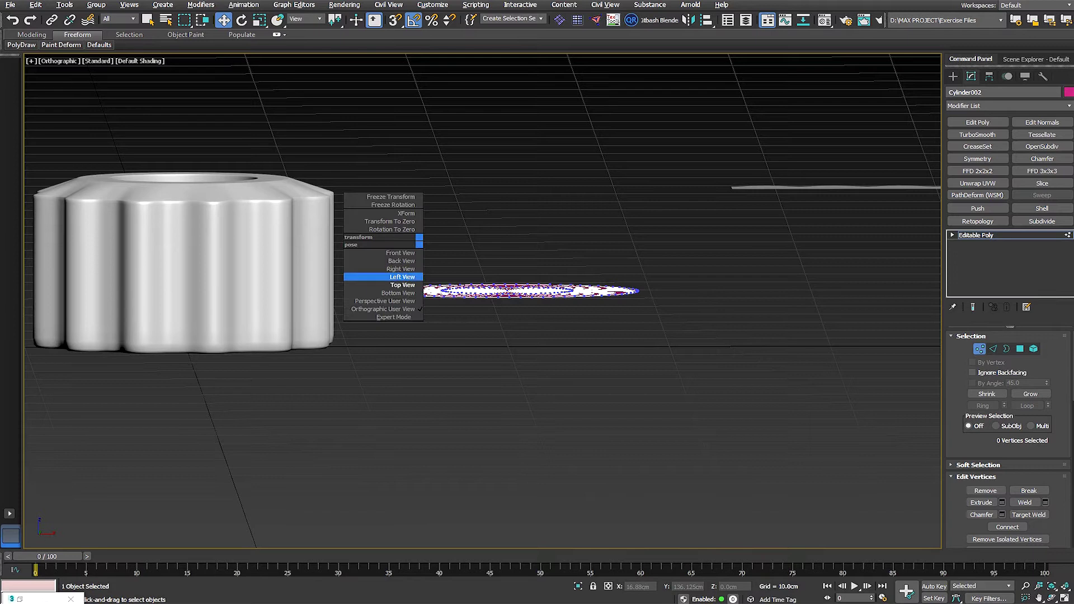
pyautogui.click(395, 285)
pyautogui.scroll(9, 356, 197)
pyautogui.press('4')
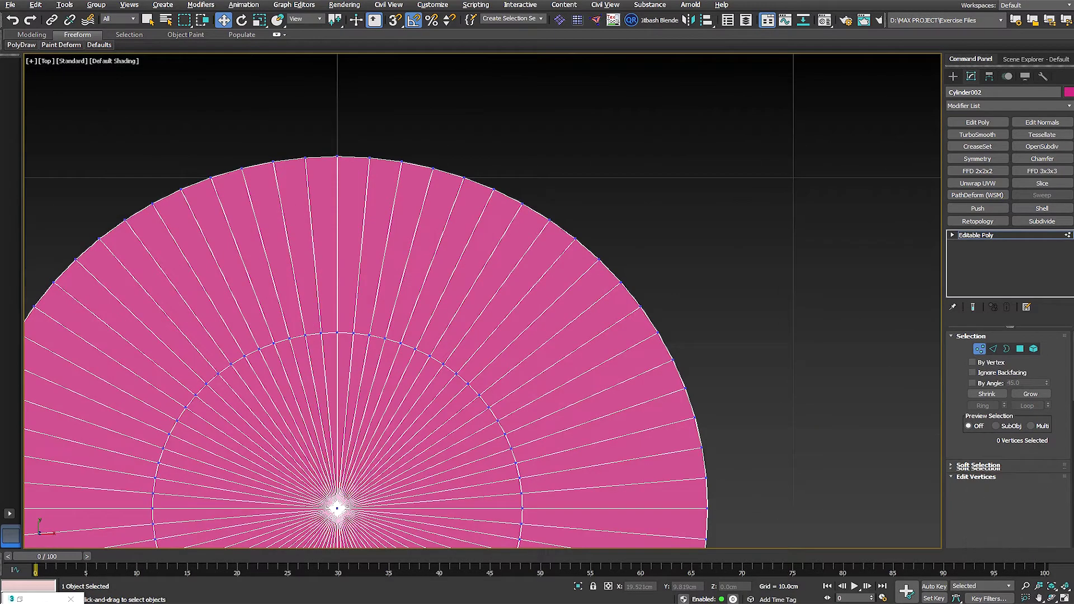
pyautogui.click(408, 198)
pyautogui.keyDown('ctrl'); pyautogui.click(380, 196); pyautogui.keyUp('ctrl')
pyautogui.keyDown('ctrl'); pyautogui.click(353, 196); pyautogui.keyUp('ctrl')
pyautogui.keyDown('ctrl'); pyautogui.click(323, 196); pyautogui.keyUp('ctrl')
pyautogui.keyDown('ctrl'); pyautogui.click(294, 199); pyautogui.keyUp('ctrl')
pyautogui.keyDown('ctrl'); pyautogui.click(277, 246); pyautogui.keyUp('ctrl')
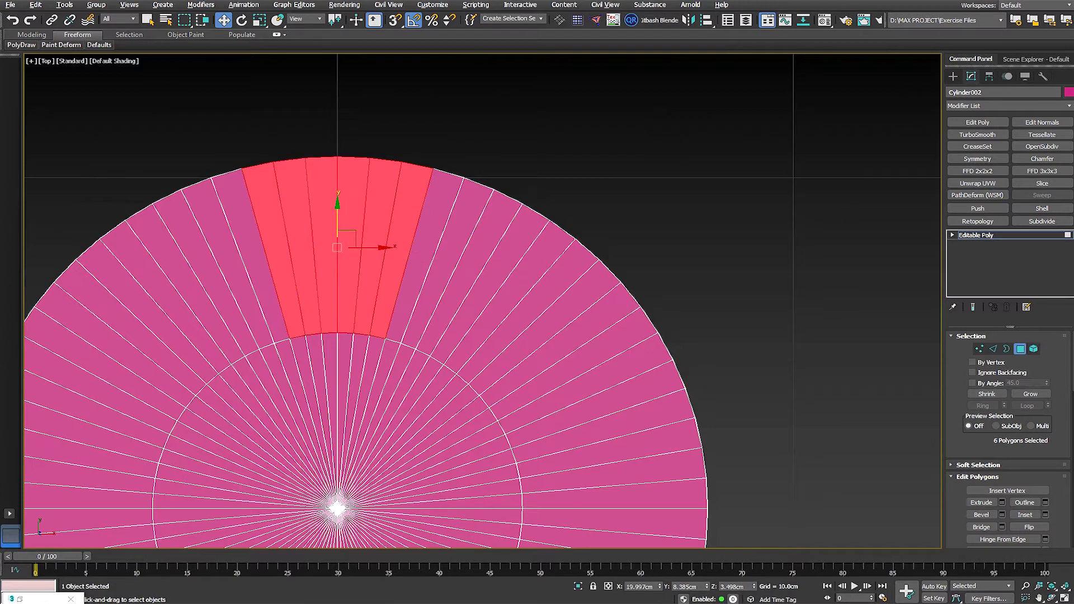
pyautogui.hotkey('ctrl', 'i')
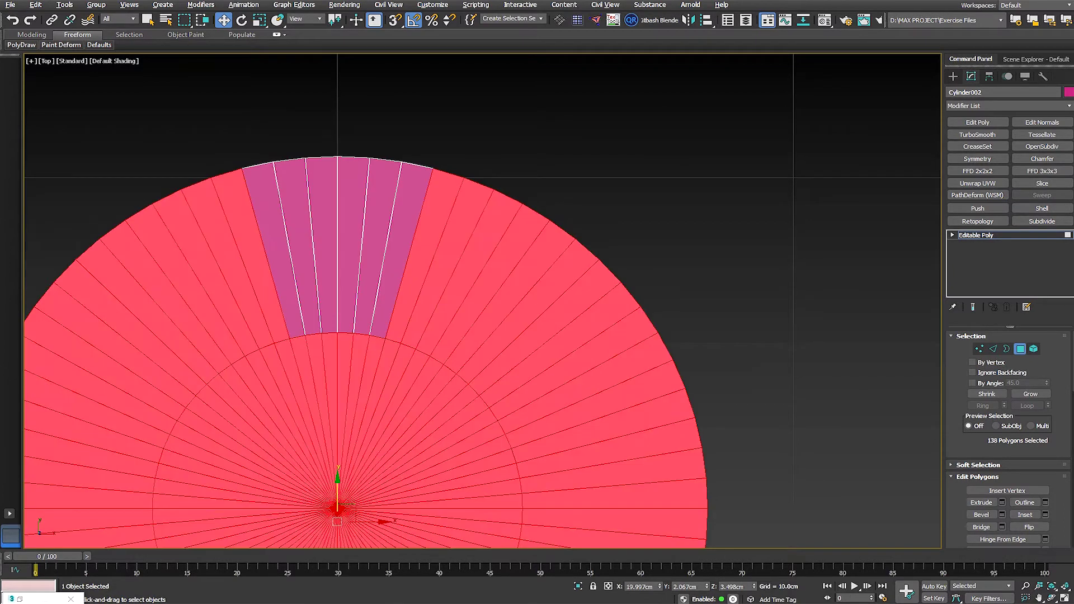
pyautogui.press('Delete')
pyautogui.scroll(-4, 303, 220)
pyautogui.press('4')
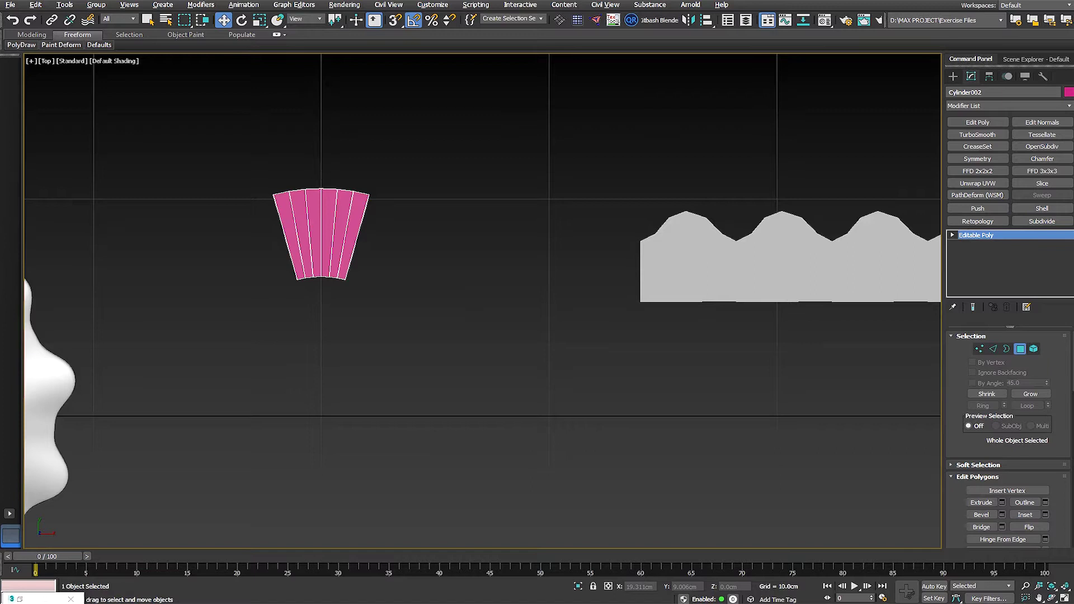
# Step: Raise the three middle vertices of the segment's outer edge along Y to form a rounded bump, with the centre vertex highest
pyautogui.hotkey('alt', 'q')
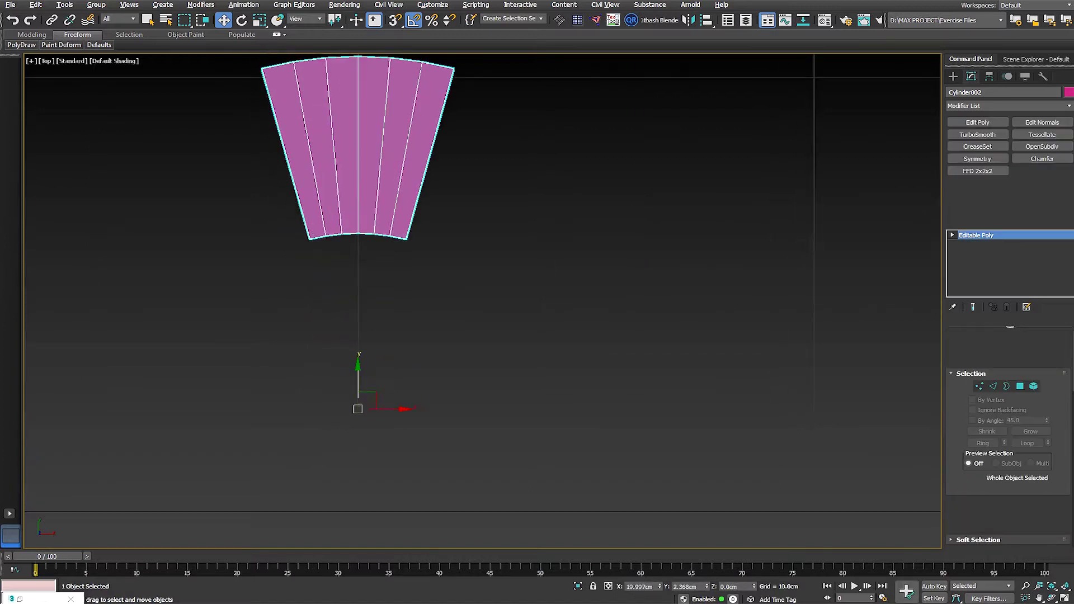
pyautogui.scroll(3, 393, 84)
pyautogui.press('1')
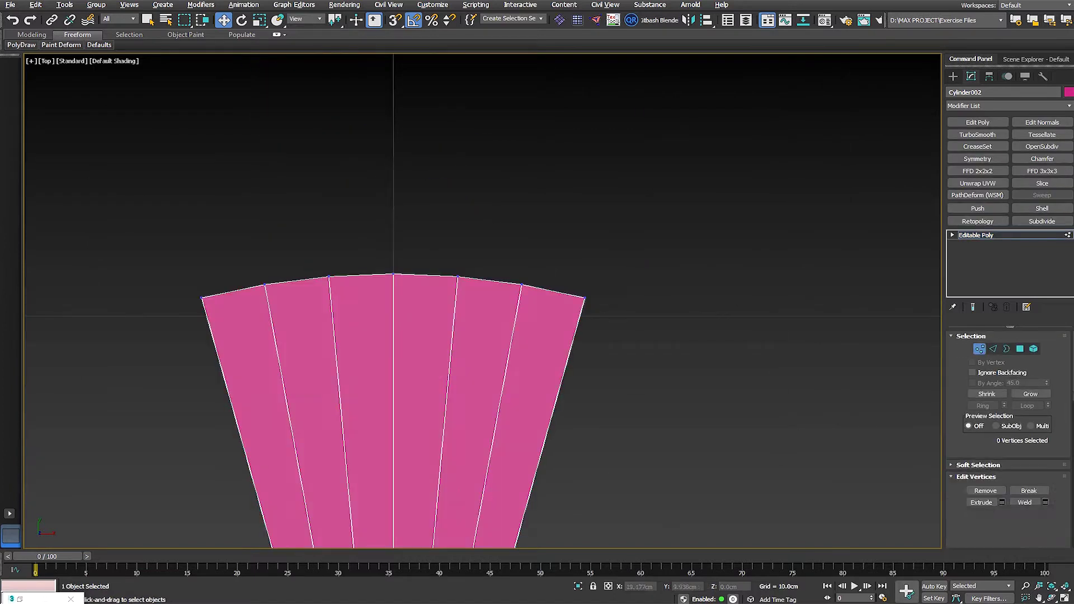
pyautogui.moveTo(393, 246); pyautogui.dragTo(394, 228)
pyautogui.moveTo(308, 235); pyautogui.dragTo(481, 263)
pyautogui.keyDown('shift'); pyautogui.moveTo(394, 257); pyautogui.dragTo(394, 180); pyautogui.keyUp('shift')
pyautogui.press('Return')
pyautogui.hotkey('ctrl', 'z')
pyautogui.hotkey('ctrl', 'd')
pyautogui.click(393, 230)
# Step: Lower the two outer-edge vertices flanking the bump slightly along Y to smooth the lobe profile
pyautogui.click(265, 266)
pyautogui.keyDown('ctrl'); pyautogui.click(521, 267); pyautogui.keyUp('ctrl')
pyautogui.moveTo(404, 258); pyautogui.dragTo(404, 276)
pyautogui.scroll(-4, 393, 258)
pyautogui.scroll(1, 393, 258)
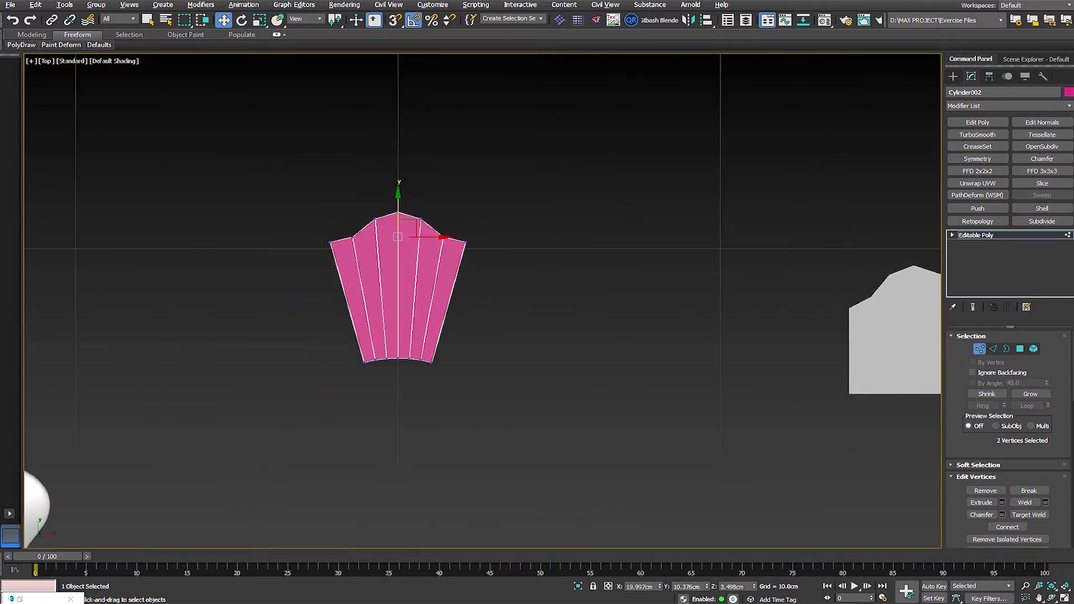
pyautogui.scroll(-2, 394, 258)
# Step: Leave vertex editing and isolate the shaped lobe segment in the viewport
pyautogui.press('1')
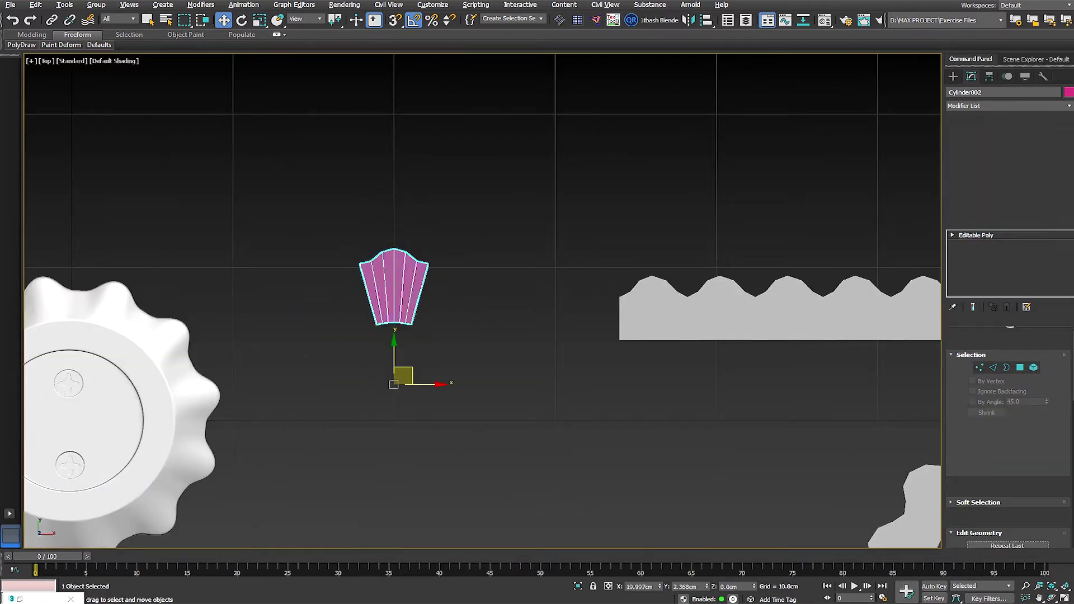
pyautogui.press('z')
pyautogui.scroll(-6, 421, 253)
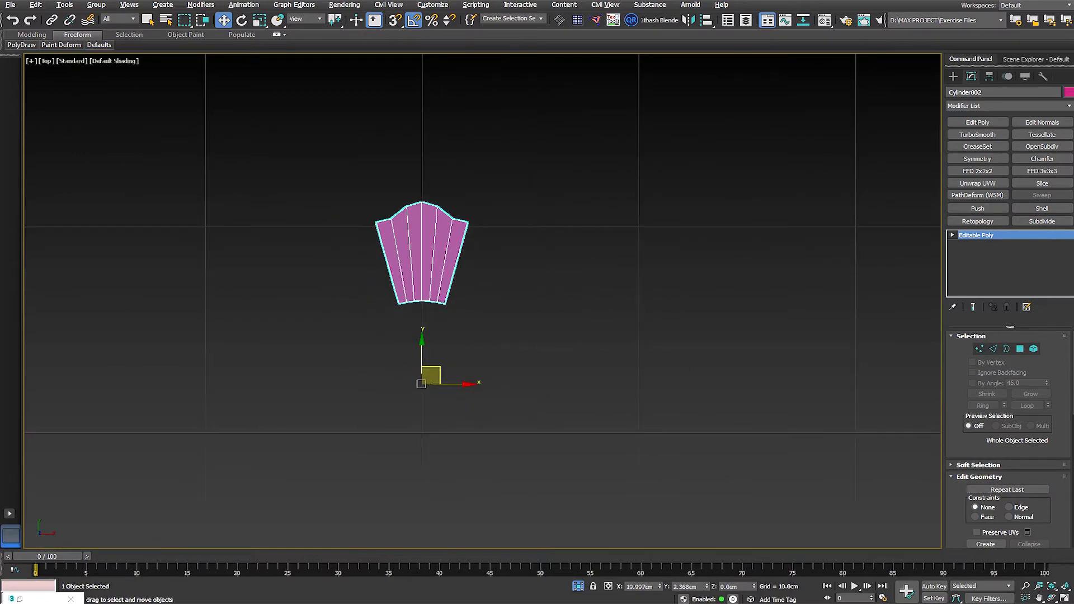
pyautogui.hotkey('alt', 'Tab')
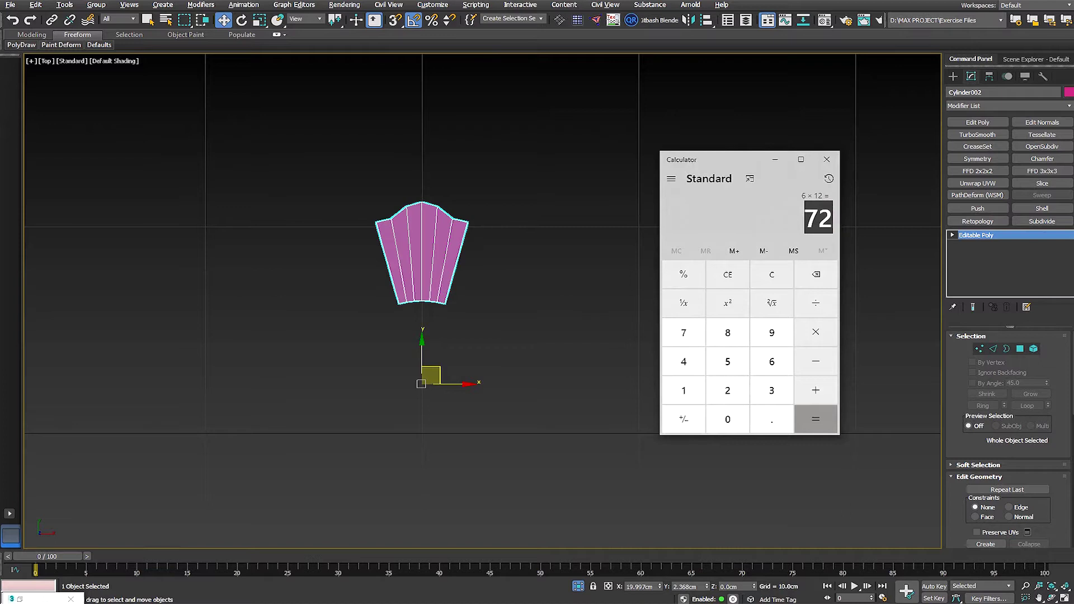
pyautogui.hotkey('alt', 'Tab')
pyautogui.hotkey('ctrl', 'd')
pyautogui.click(422, 252)
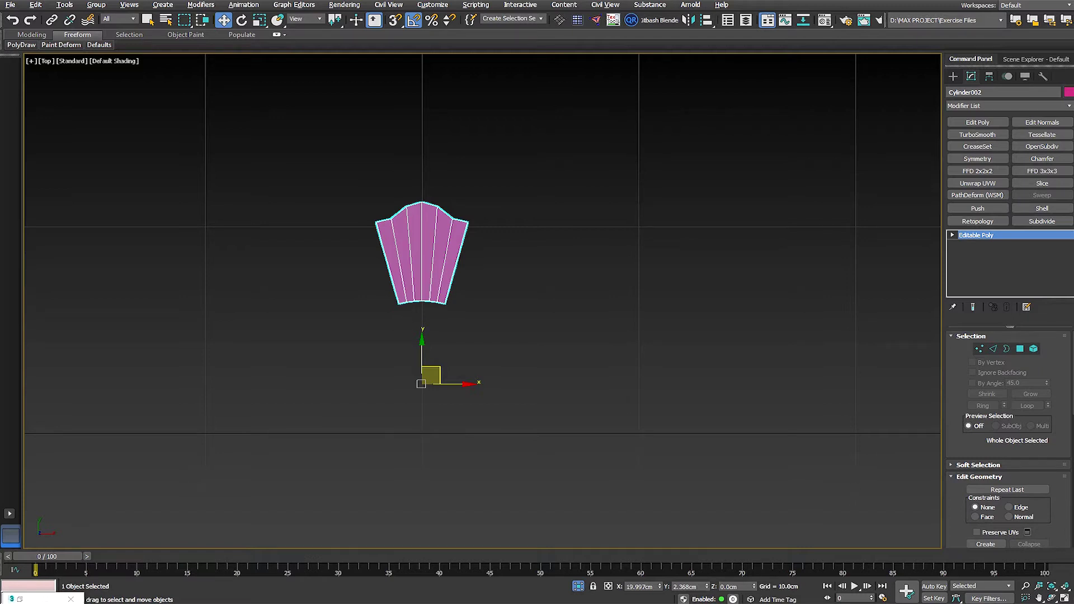
pyautogui.scroll(2, 431, 358)
pyautogui.press('e')
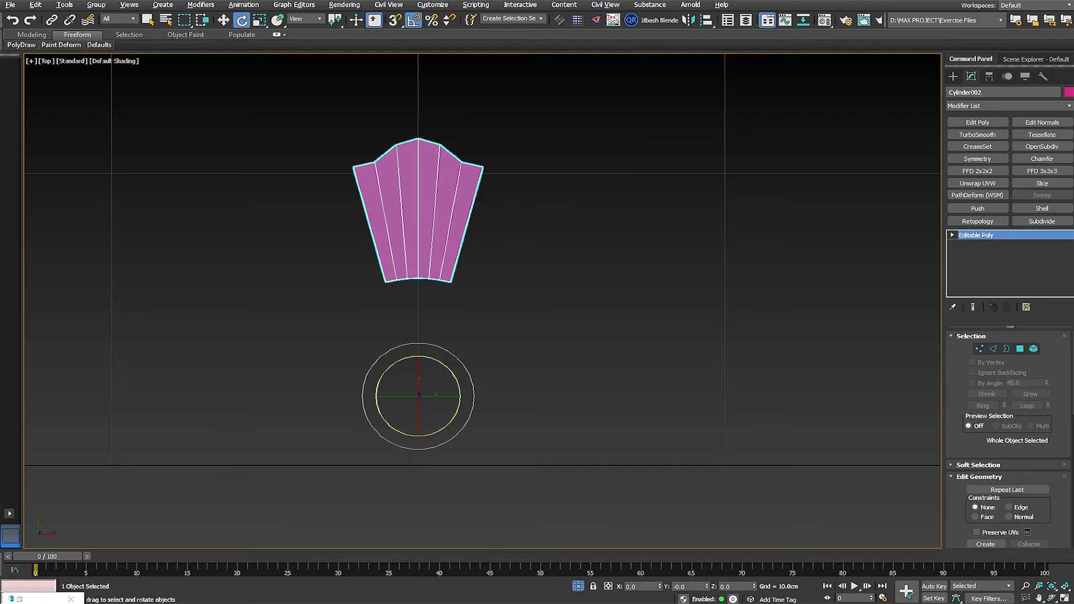
pyautogui.press('a')
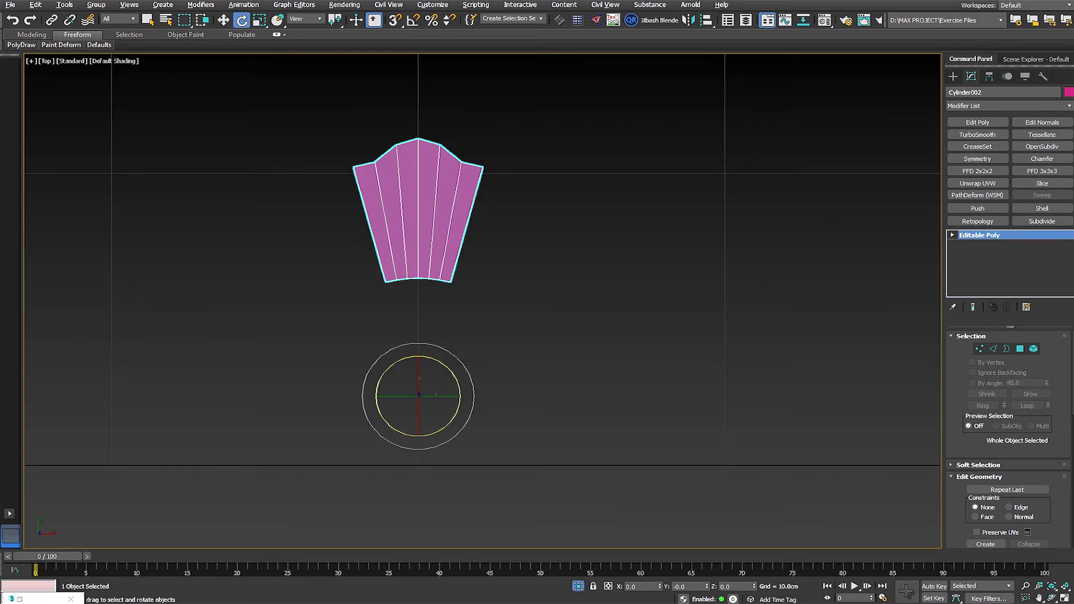
pyautogui.moveTo(463, 386)
pyautogui.keyDown('shift'); pyautogui.mouseDown()
pyautogui.moveTo(450, 411)
pyautogui.moveTo(462, 386)
pyautogui.mouseUp(); pyautogui.keyUp('shift')
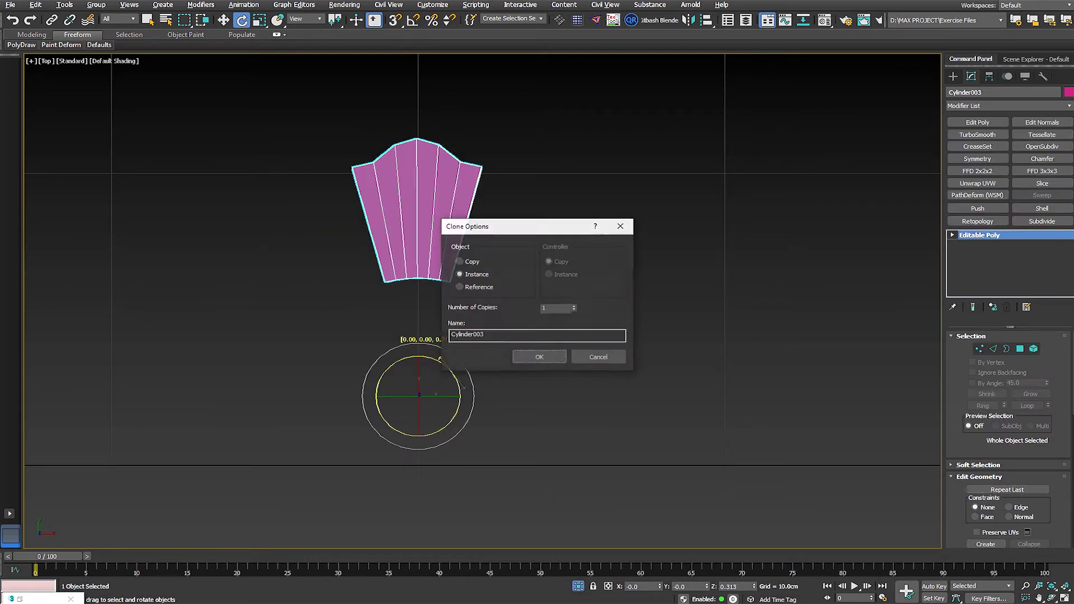
pyautogui.click(599, 357)
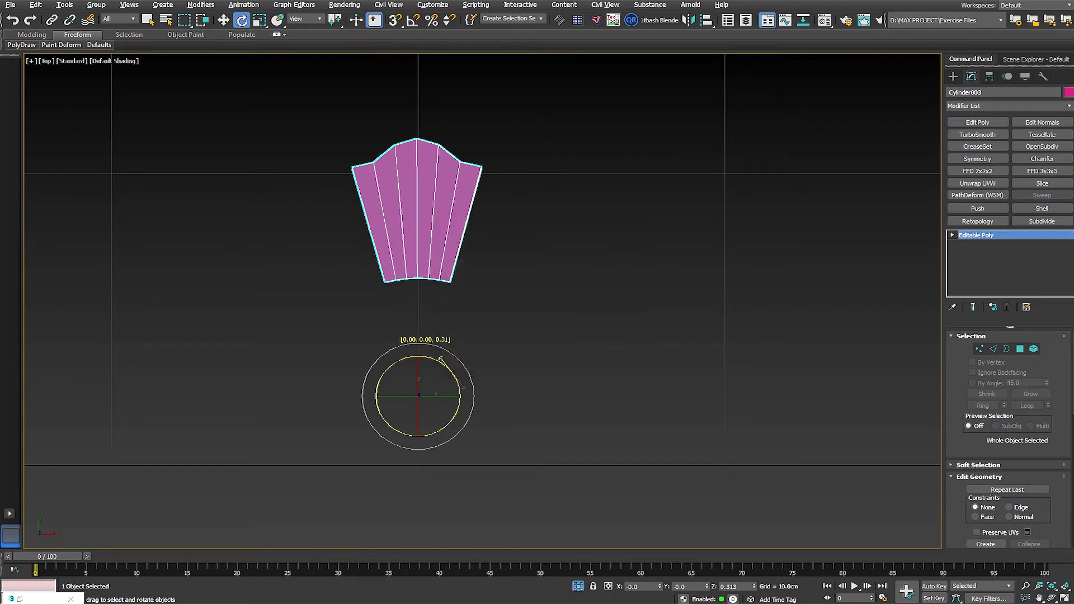
pyautogui.scroll(2, 440, 359)
pyautogui.hotkey('ctrl', 'z')
pyautogui.scroll(-3, 441, 359)
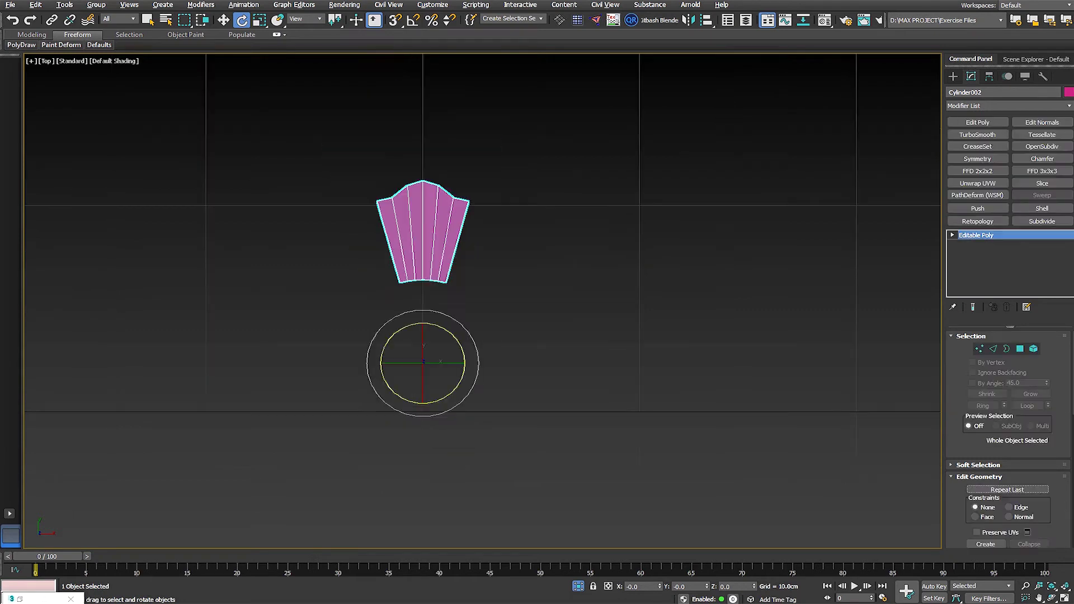
# Step: Switch to Calculator and divide 360 by 72 to work out the angle covered by one polygon
pyautogui.hotkey('alt', 'Tab')
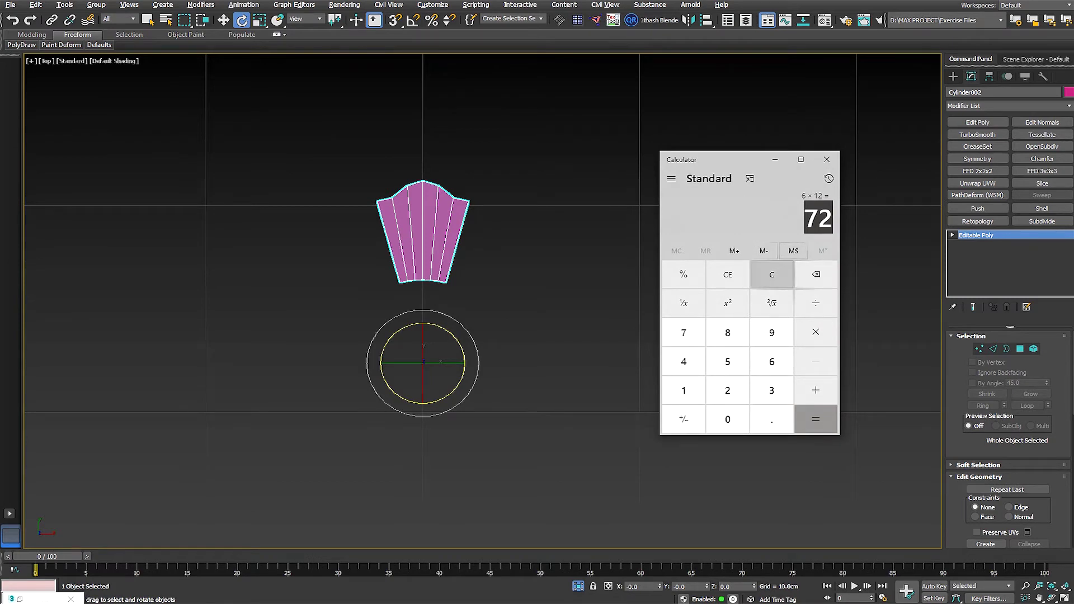
pyautogui.click(771, 274)
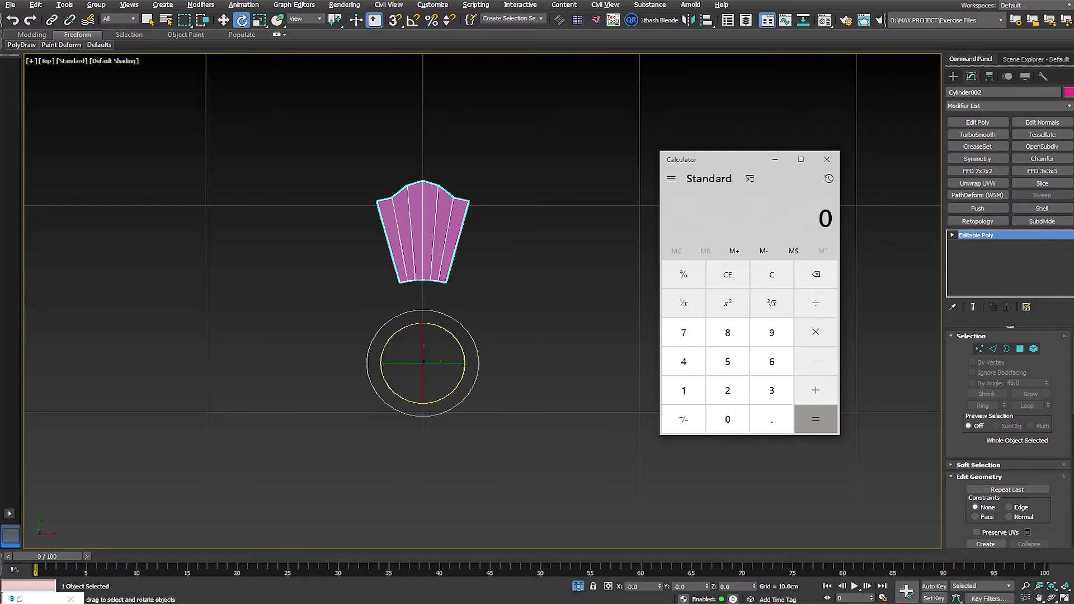
pyautogui.click(772, 390)
pyautogui.click(772, 361)
pyautogui.write('0')
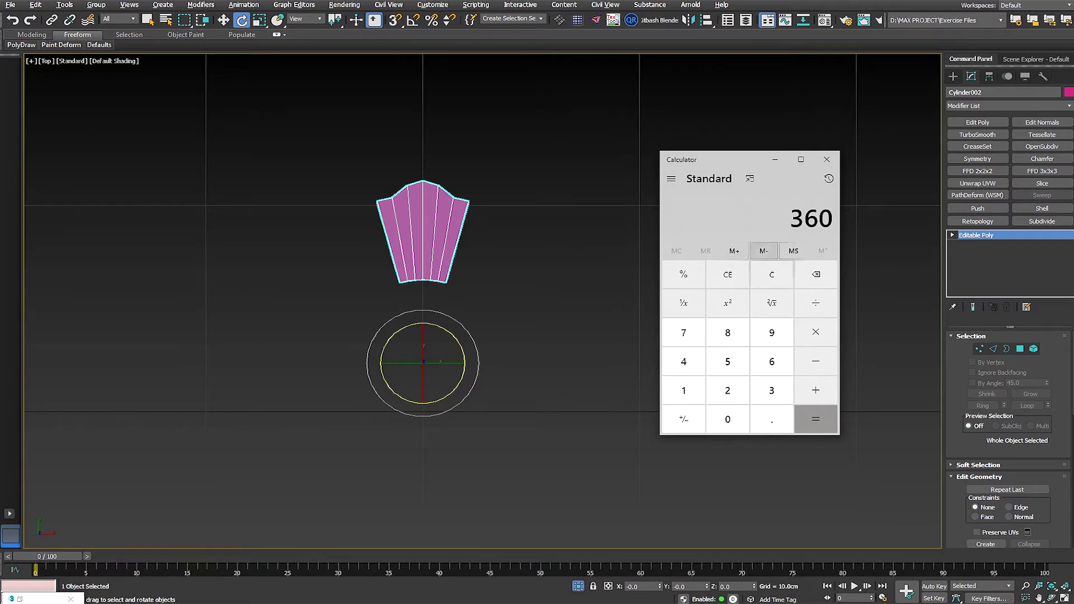
pyautogui.write('/72')
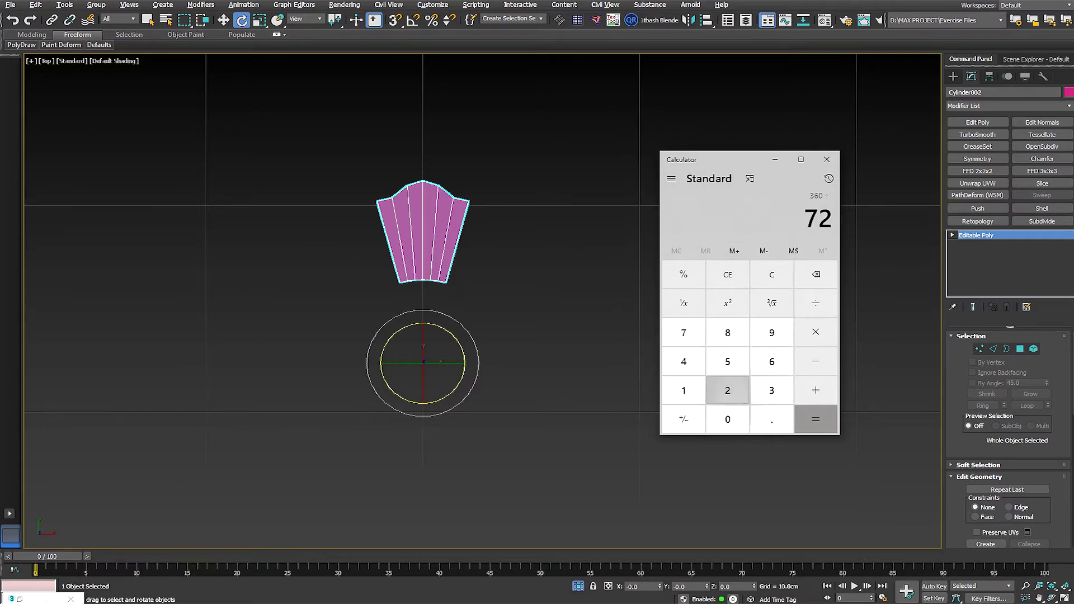
pyautogui.press('Return')
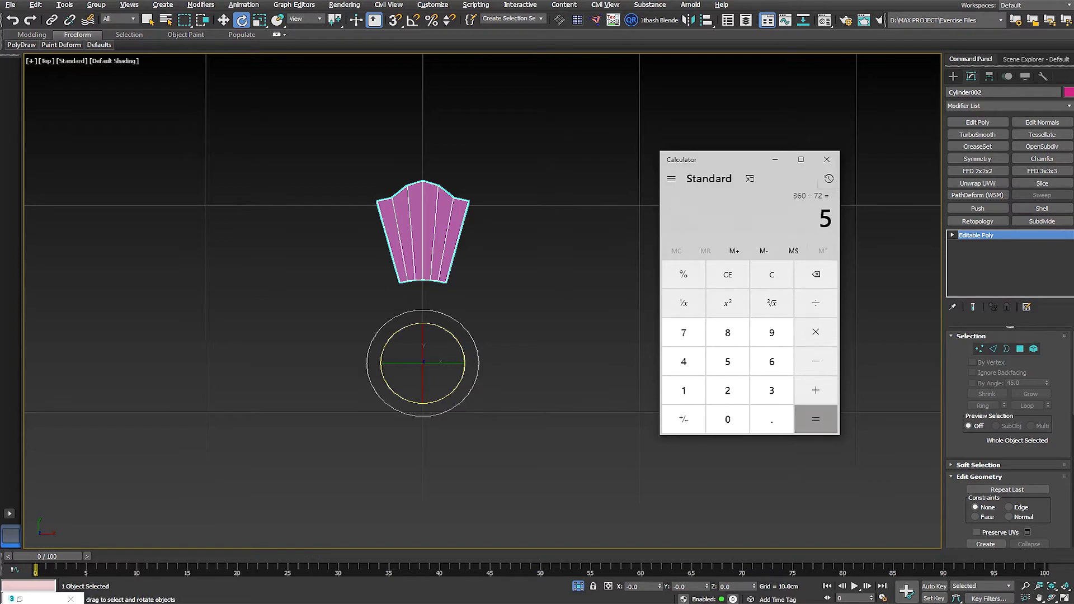
pyautogui.hotkey('ctrl', 'c')
# Step: Multiply the per-polygon angle by 6 to work out one lobe segment's rotation, and return to 3ds Max
pyautogui.scroll(3, 405, 230)
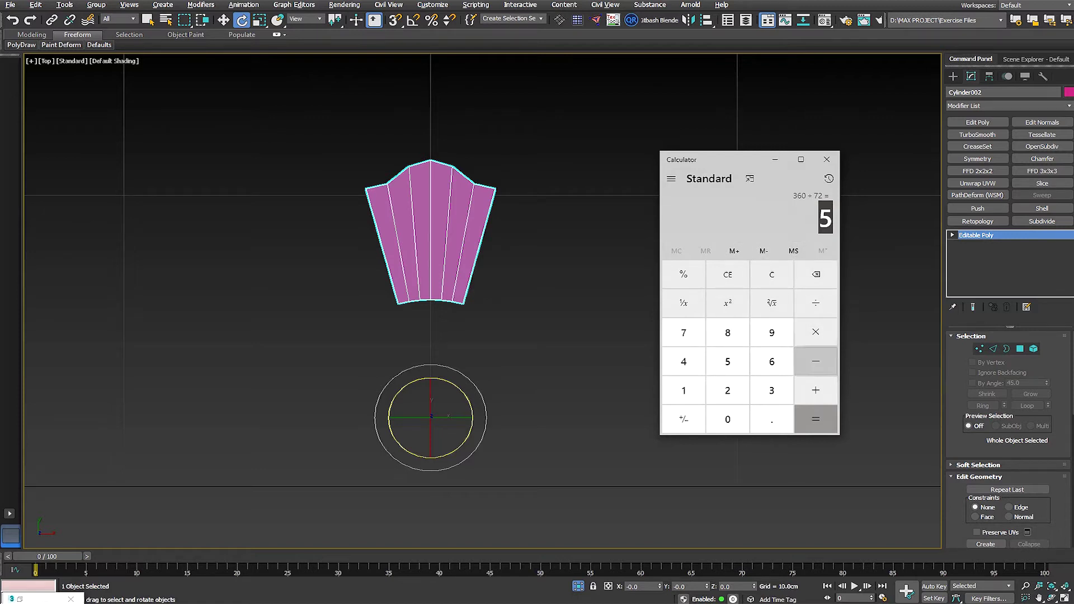
pyautogui.click(816, 332)
pyautogui.click(771, 361)
pyautogui.click(816, 419)
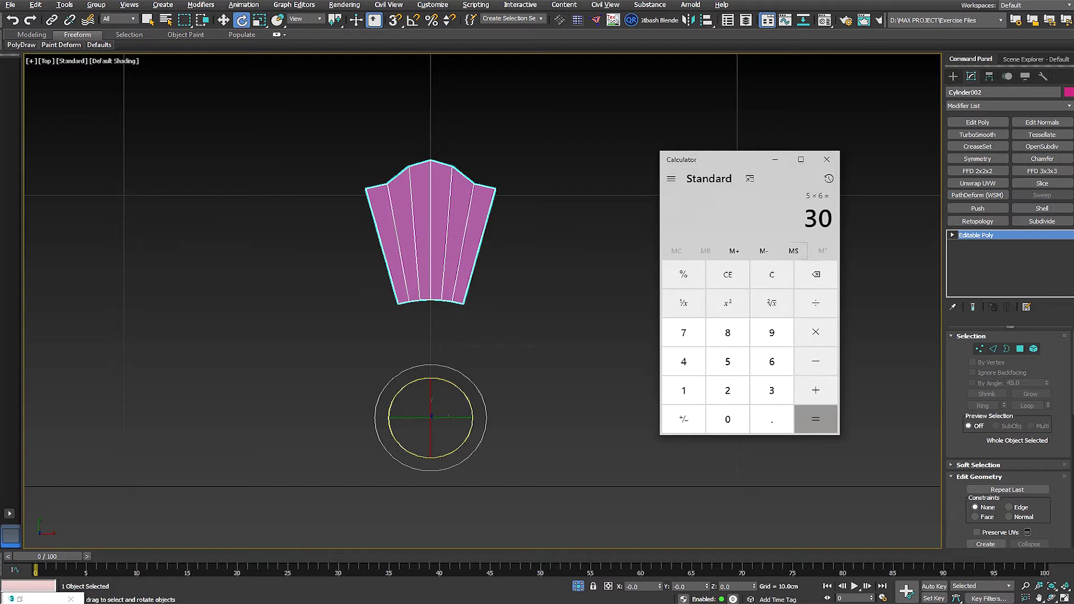
pyautogui.scroll(-3, 440, 282)
pyautogui.scroll(3, 441, 283)
pyautogui.moveTo(500, 145); pyautogui.dragTo(350, 229)
pyautogui.scroll(-3, 408, 218)
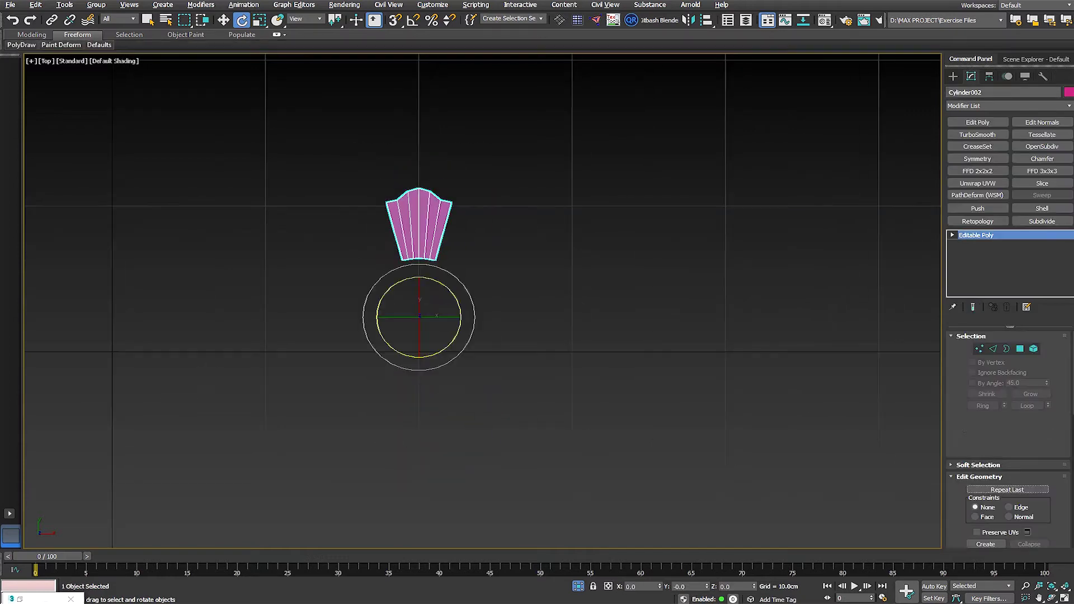
pyautogui.scroll(2, 435, 256)
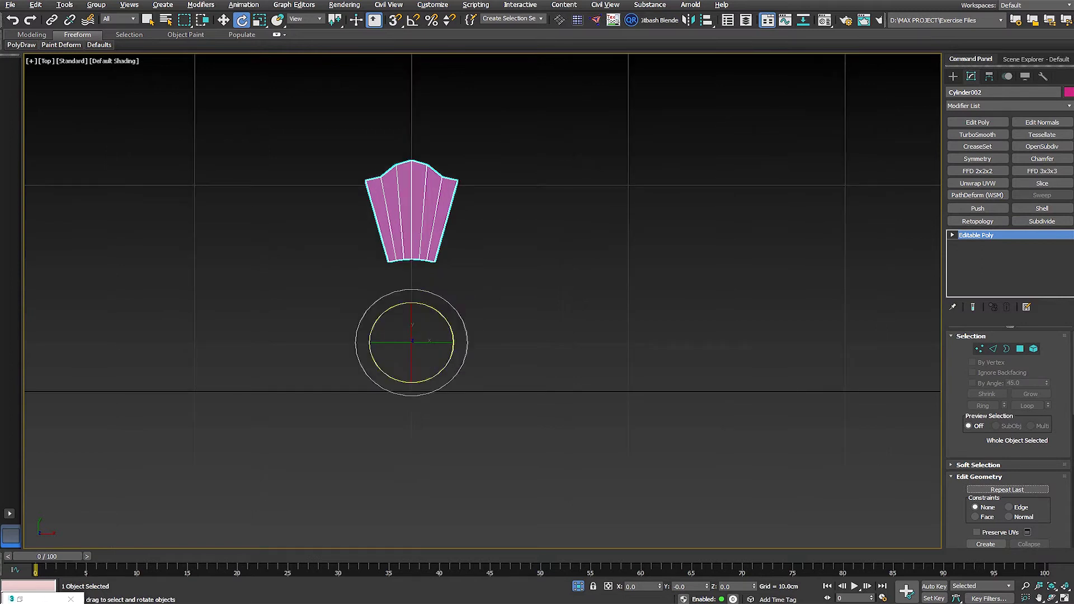
pyautogui.hotkey('alt', 'Tab')
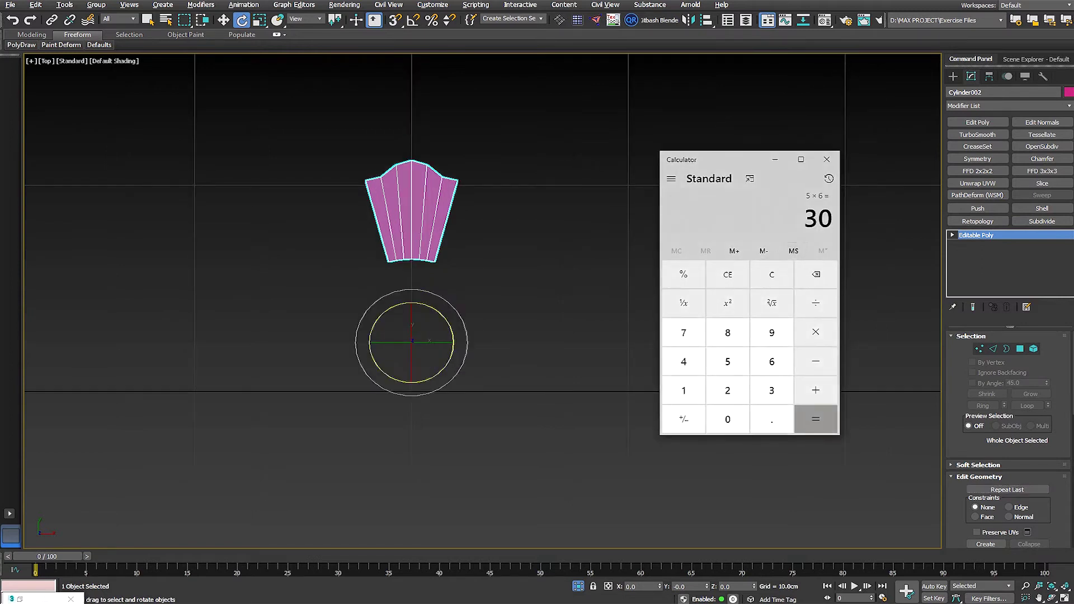
pyautogui.hotkey('alt', 'Tab')
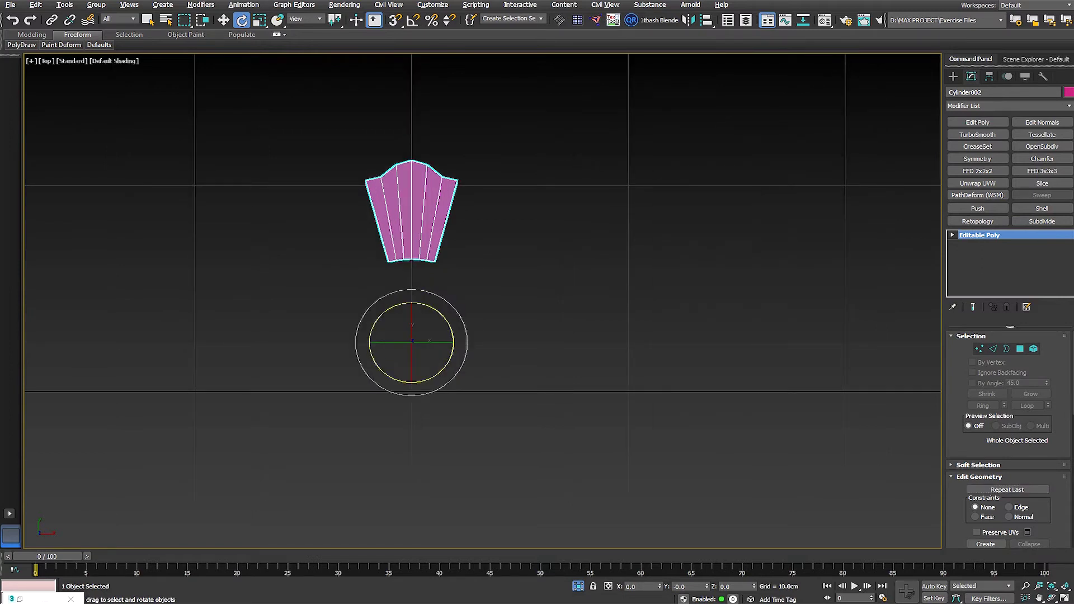
pyautogui.keyDown('shift'); pyautogui.moveTo(428, 307); pyautogui.dragTo(392, 290); pyautogui.keyUp('shift')
pyautogui.press('Return')
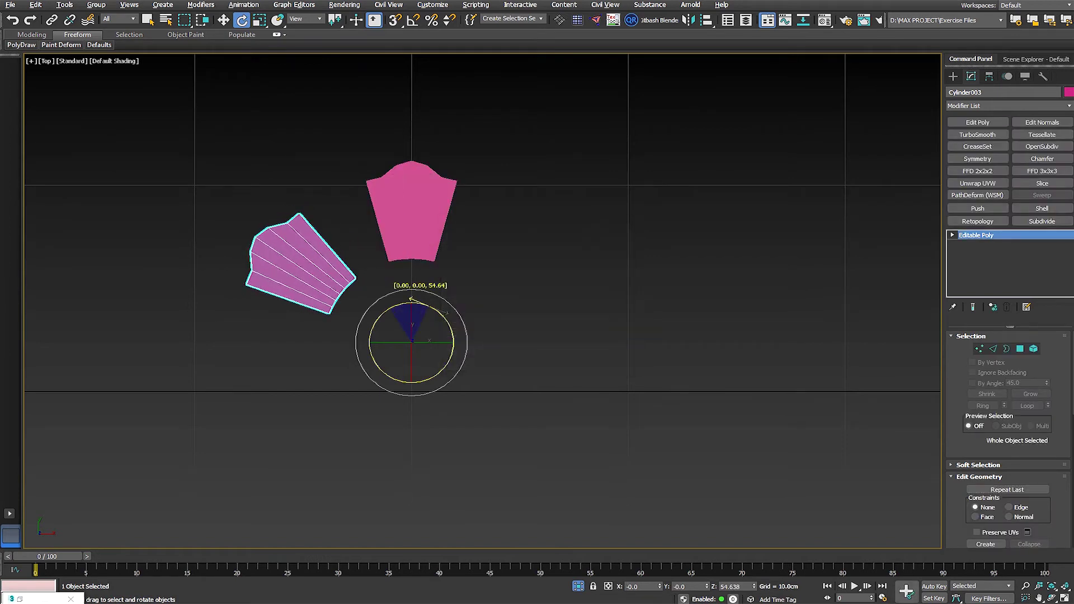
pyautogui.hotkey('ctrl', 'z')
# Step: With angle snap on, rotate-clone the lobe segment 30° about its pivot as 11 instances to complete the ring
pyautogui.rightClick(413, 20)
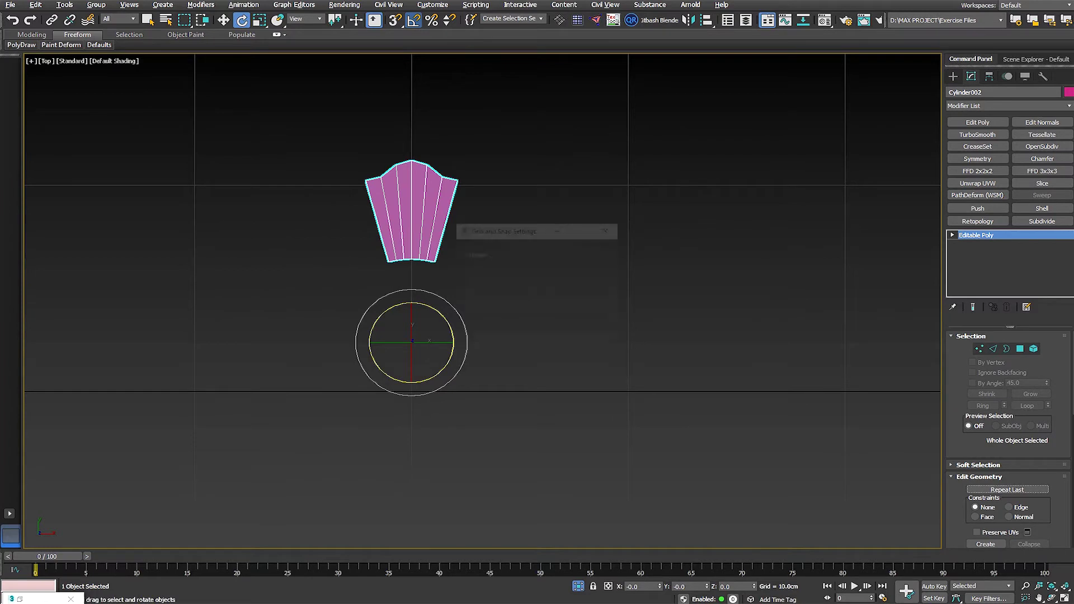
pyautogui.click(609, 229)
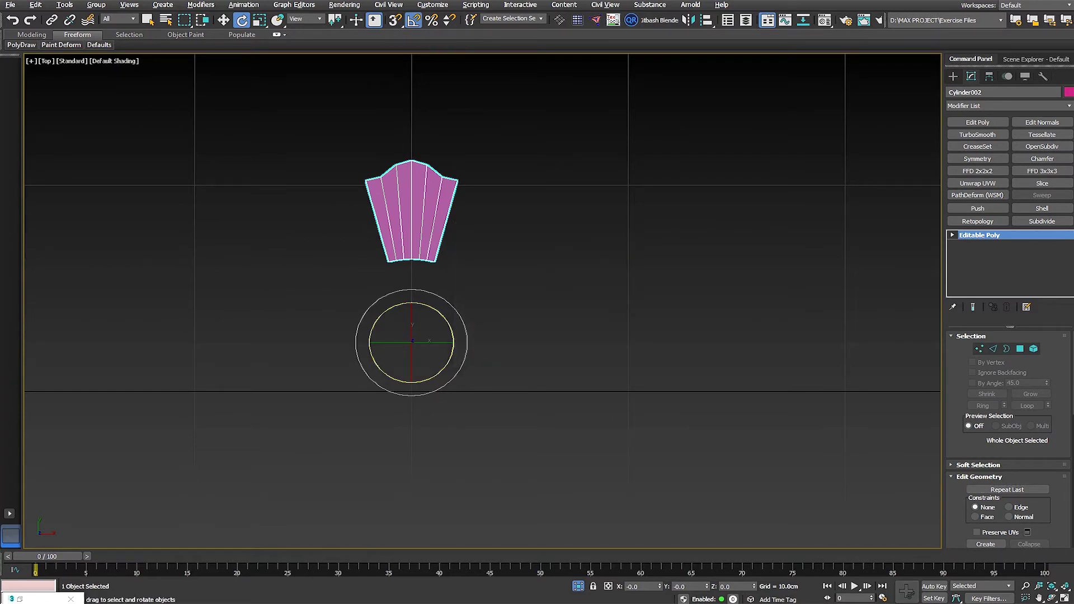
pyautogui.keyDown('shift'); pyautogui.moveTo(412, 303); pyautogui.dragTo(420, 301); pyautogui.keyUp('shift')
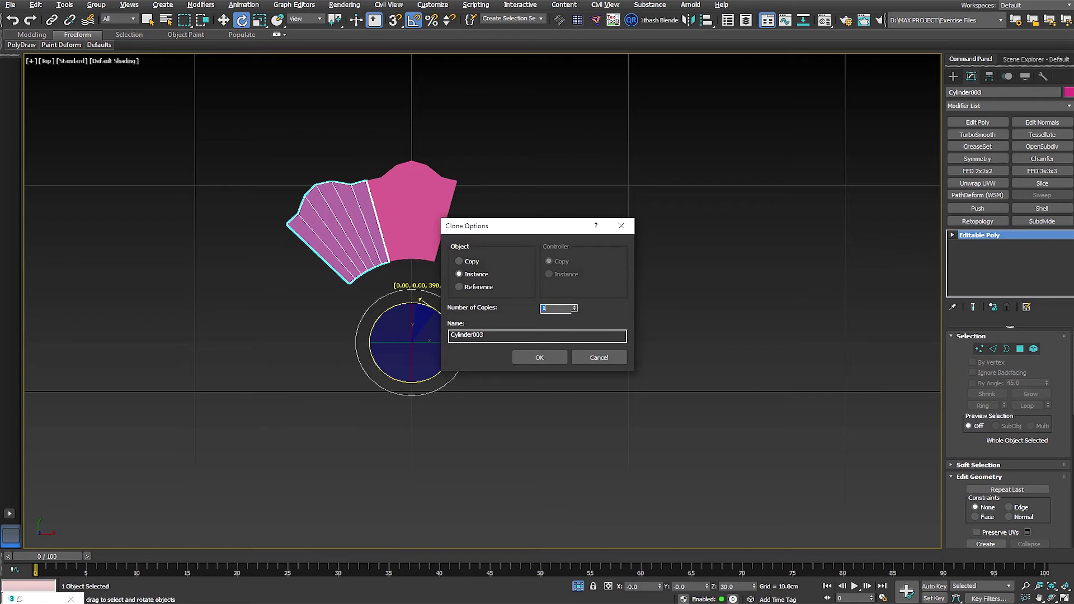
pyautogui.write('11')
pyautogui.press('Return')
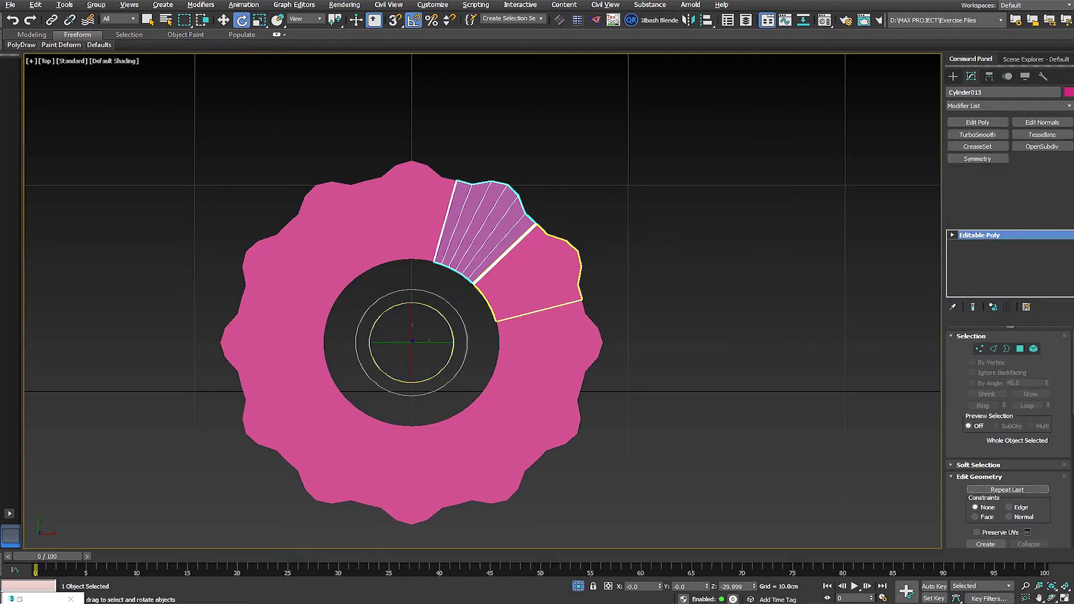
# Step: Lower the two outer corner vertices of the original lobe segment about 0.15 cm along Y, and leave vertex editing
pyautogui.click(382, 183)
pyautogui.scroll(6, 382, 180)
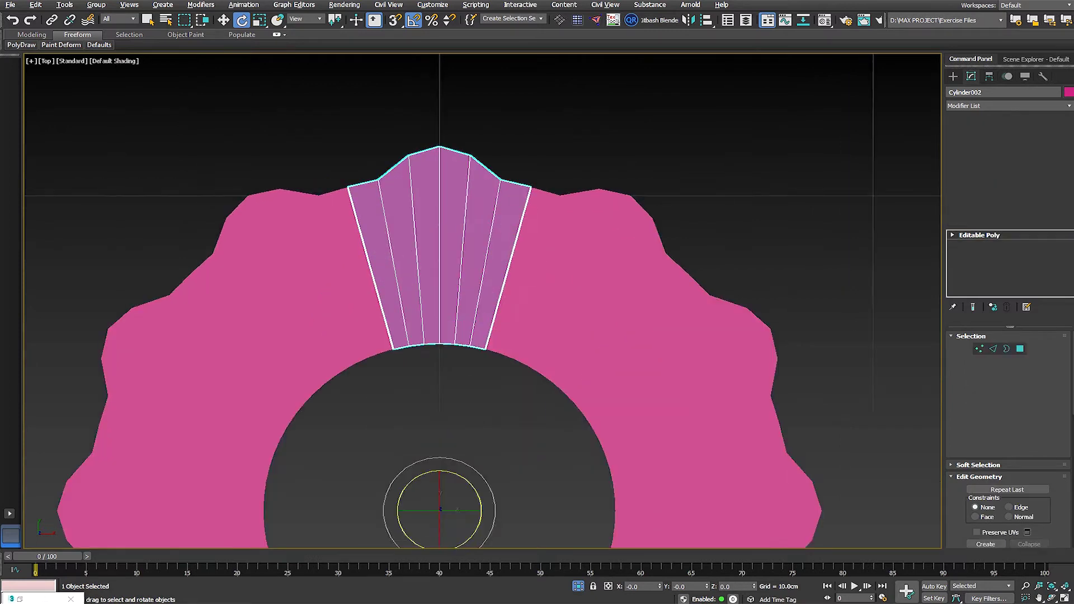
pyautogui.press('1')
pyautogui.click(337, 187)
pyautogui.keyDown('ctrl'); pyautogui.click(594, 188); pyautogui.keyUp('ctrl')
pyautogui.press('w')
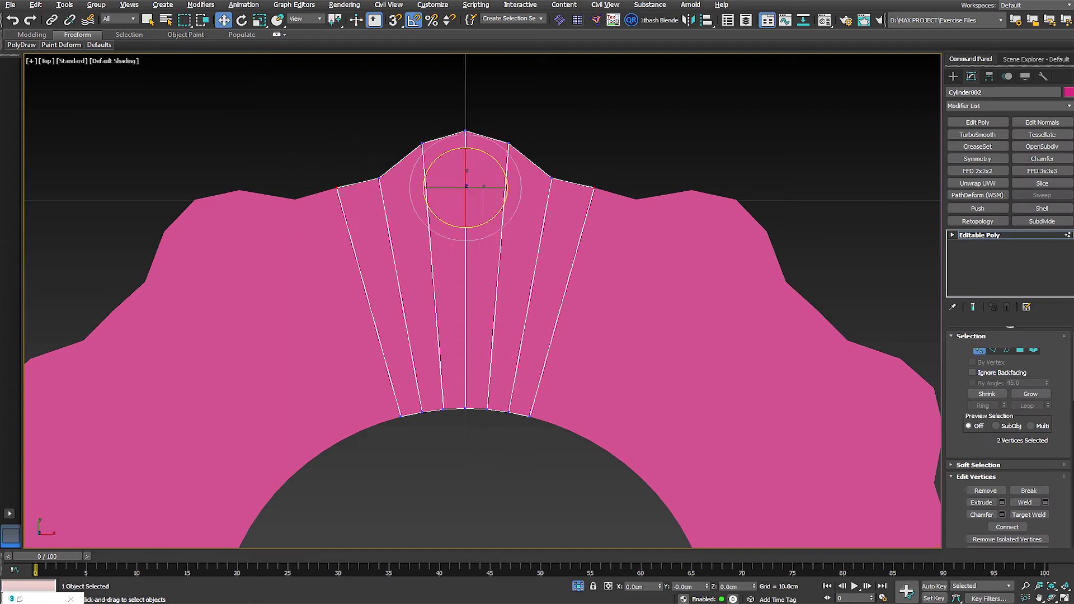
pyautogui.moveTo(465, 159); pyautogui.dragTo(465, 169)
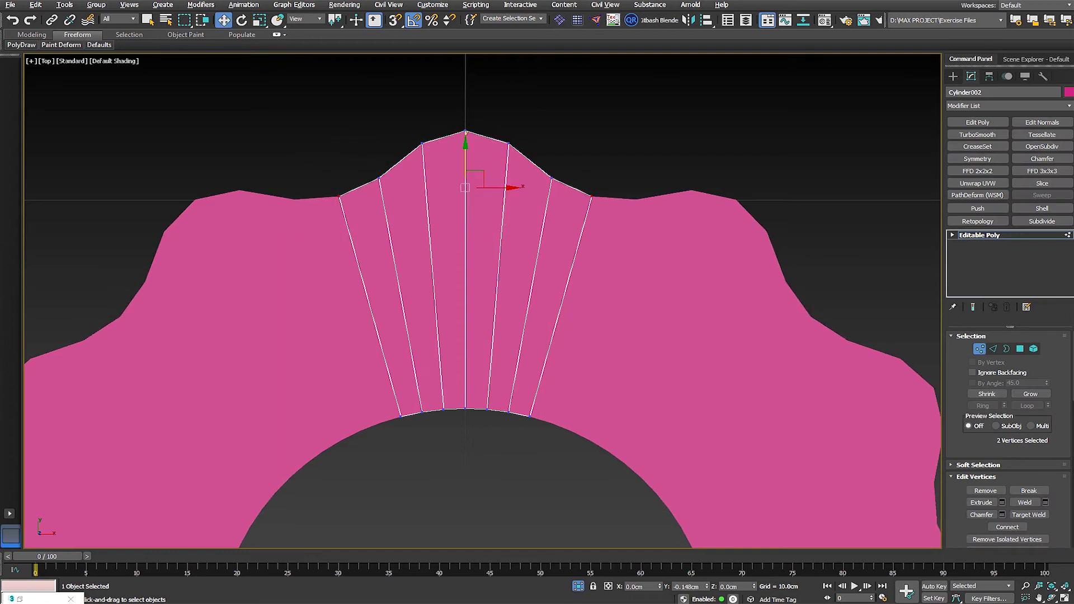
pyautogui.scroll(-3, 527, 161)
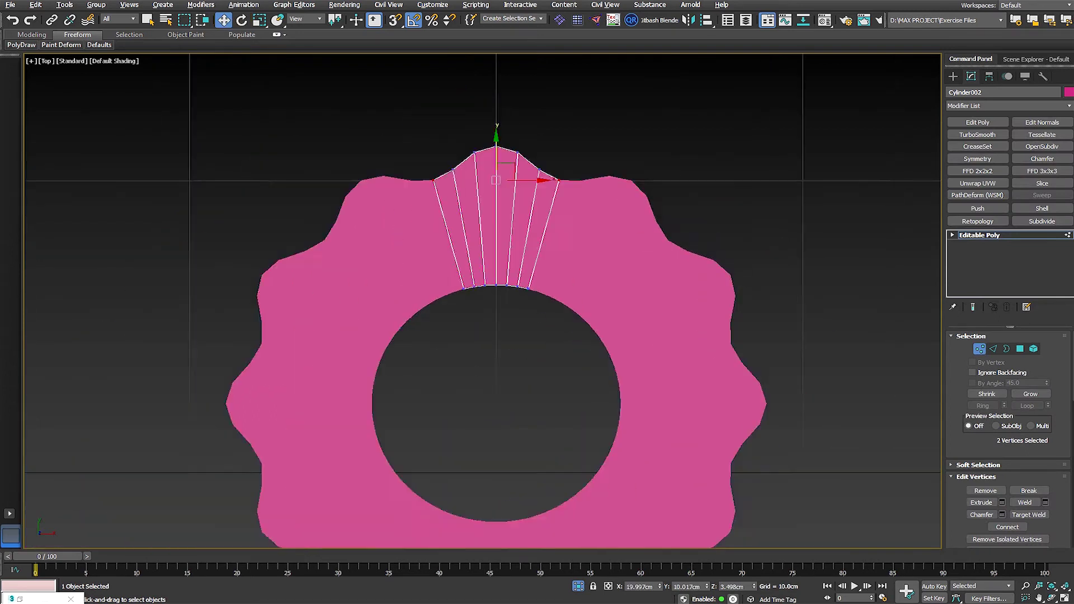
pyautogui.scroll(-2, 547, 276)
pyautogui.press('1')
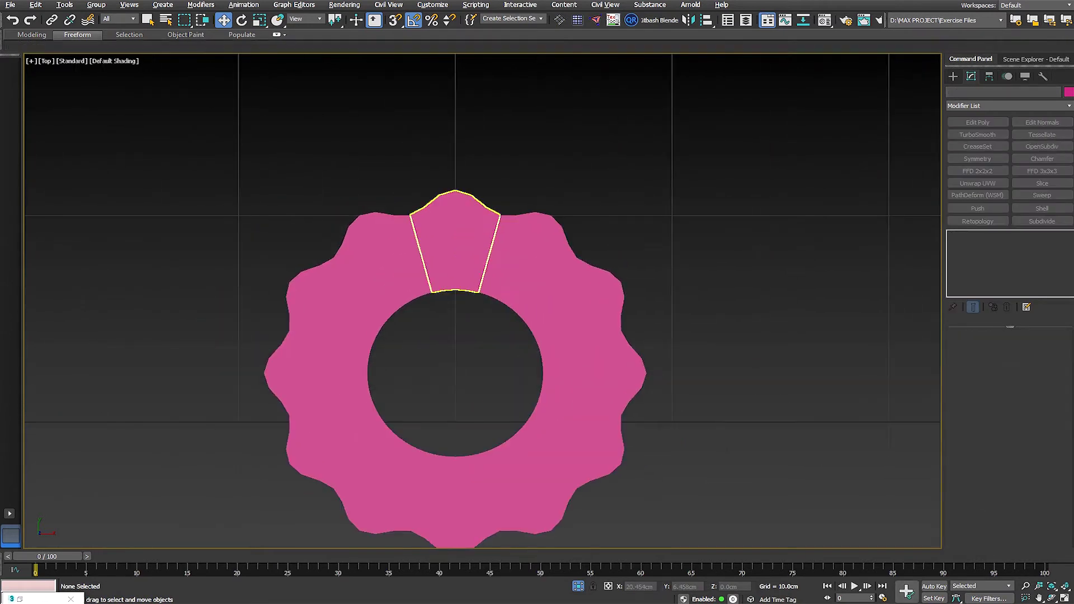
# Step: Select all twelve lobe segments and exit isolation to bring back the other objects
pyautogui.moveTo(292, 518); pyautogui.dragTo(251, 499, button='middle')
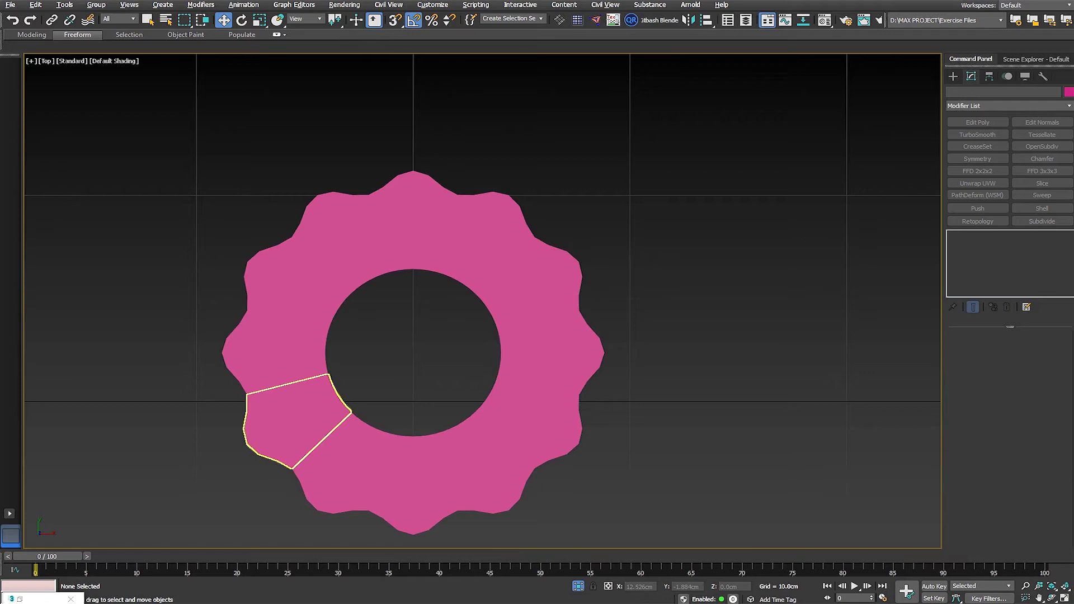
pyautogui.moveTo(528, 201); pyautogui.dragTo(533, 218, button='middle')
pyautogui.moveTo(592, 301); pyautogui.dragTo(614, 258, button='middle')
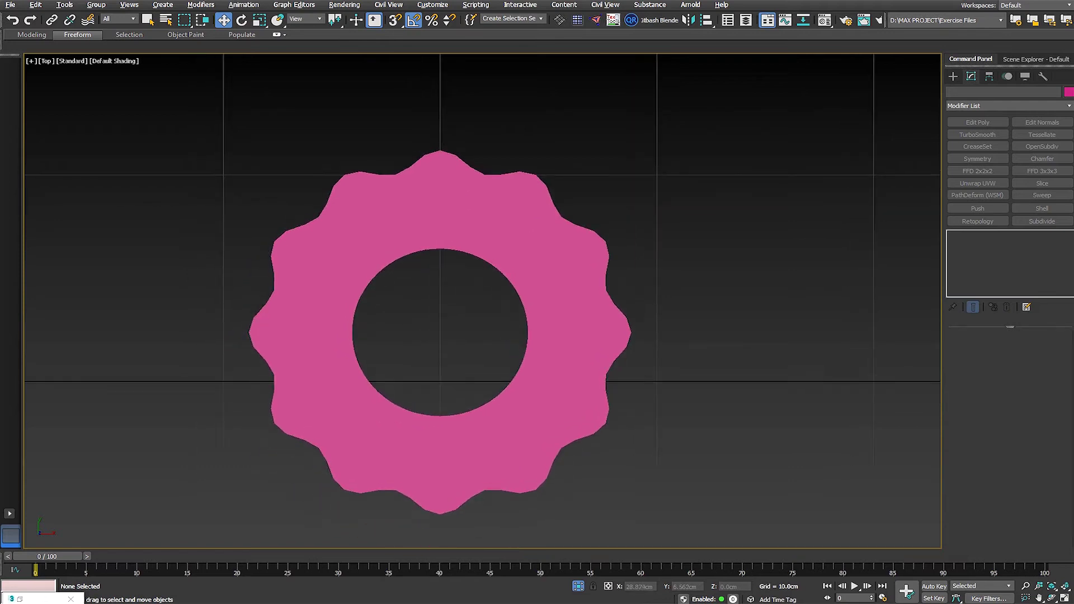
pyautogui.hotkey('ctrl', 'a')
pyautogui.scroll(-2, 643, 198)
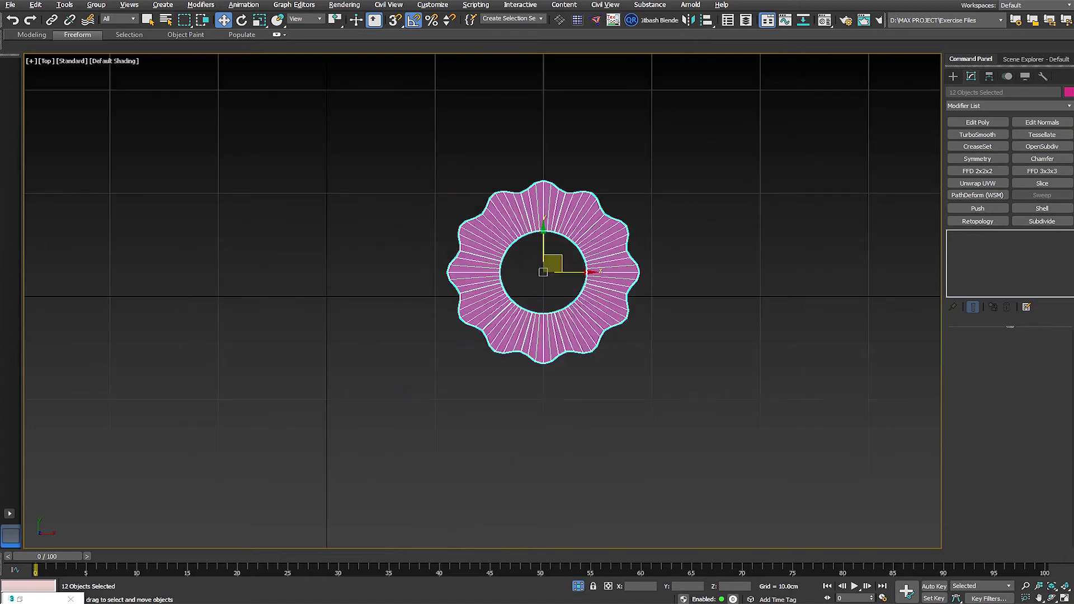
pyautogui.moveTo(643, 199); pyautogui.dragTo(550, 208, button='middle')
pyautogui.scroll(1, 575, 208)
pyautogui.hotkey('alt', 'q')
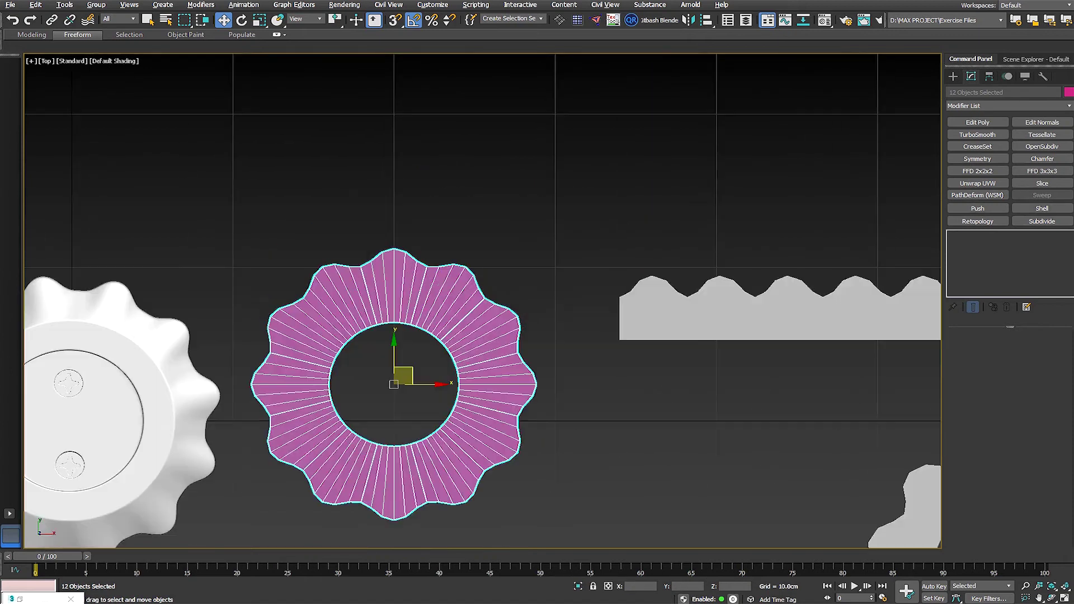
# Step: Clear the selection, examine the lobed ring beside the reference models, and return to the Top view
pyautogui.scroll(-2, 460, 290)
pyautogui.scroll(1, 273, 343)
pyautogui.keyDown('alt'); pyautogui.moveTo(260, 386); pyautogui.dragTo(252, 341, button='middle'); pyautogui.keyUp('alt')
pyautogui.keyDown('alt'); pyautogui.moveTo(587, 386); pyautogui.dragTo(249, 349, button='middle'); pyautogui.keyUp('alt')
pyautogui.keyDown('alt'); pyautogui.moveTo(249, 349); pyautogui.dragTo(482, 323, button='middle'); pyautogui.keyUp('alt')
pyautogui.scroll(-3, 492, 321)
pyautogui.moveTo(482, 324); pyautogui.dragTo(378, 322, button='middle')
pyautogui.click(631, 411)
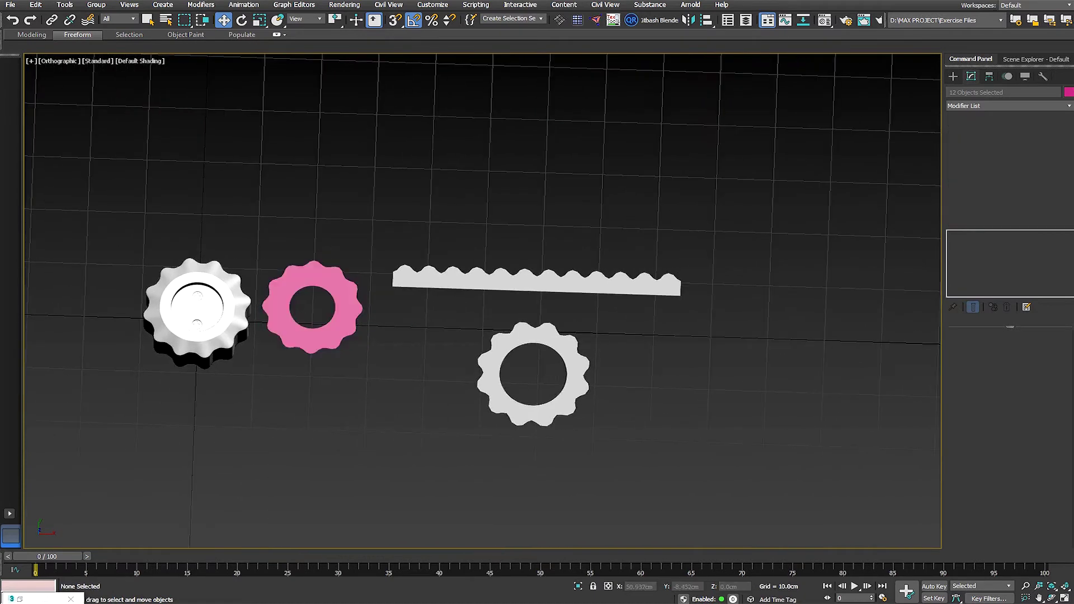
pyautogui.keyDown('alt'); pyautogui.rightClick(405, 367); pyautogui.keyUp('alt')
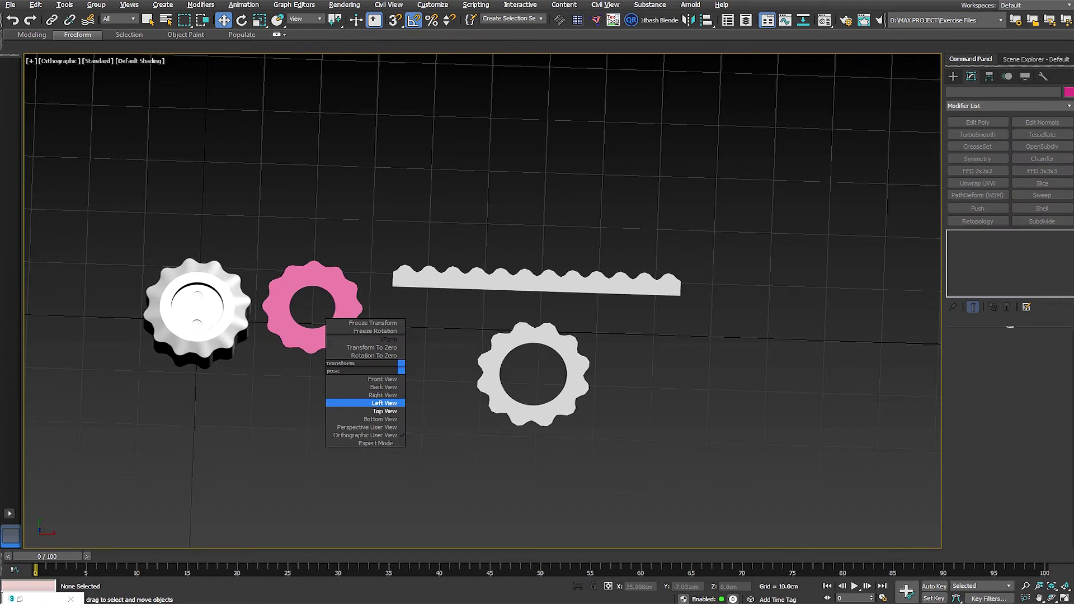
pyautogui.click(384, 411)
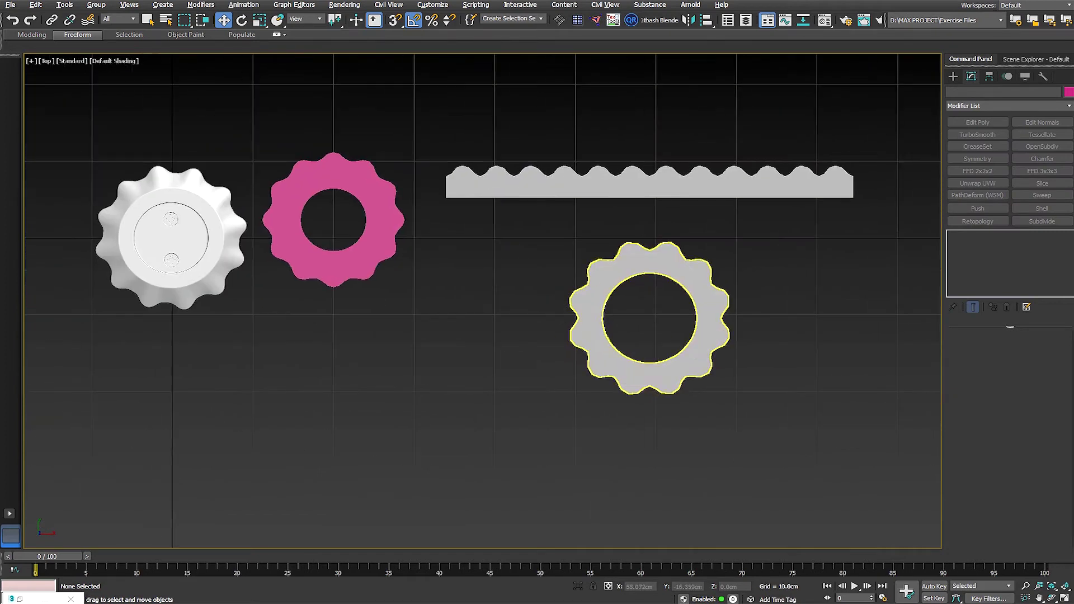
# Step: Create a cylinder between the pink and grey rings, about 10.1 cm in radius and 7.8 cm high, with 72 sides and 2 cap segments
pyautogui.keyDown('ctrl'); pyautogui.rightClick(439, 362); pyautogui.keyUp('ctrl')
pyautogui.click(419, 389)
pyautogui.moveTo(473, 351); pyautogui.dragTo(473, 349, button='middle')
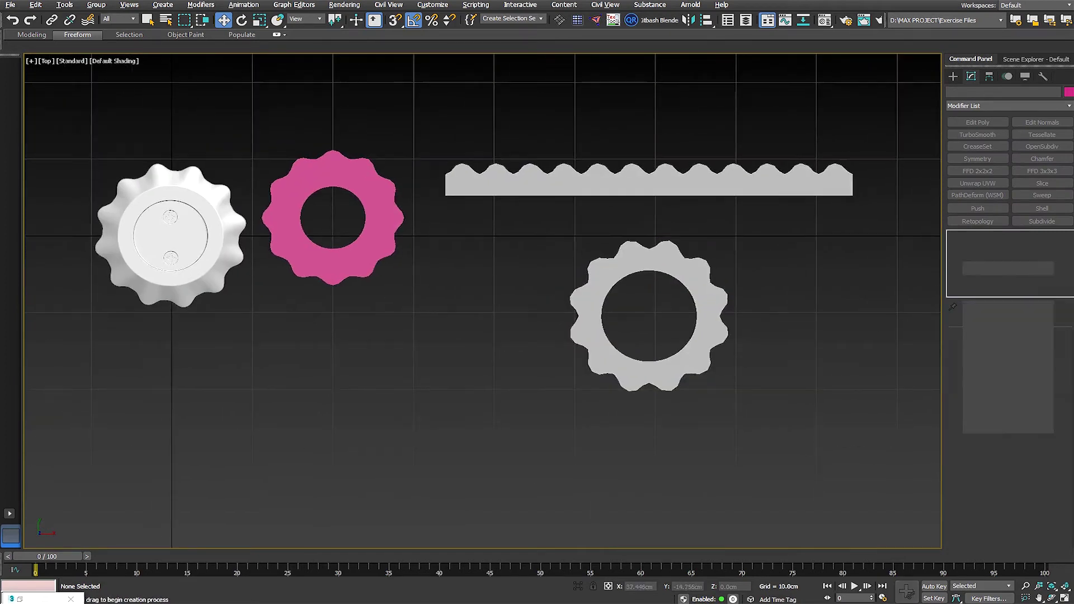
pyautogui.scroll(3, 467, 386)
pyautogui.moveTo(412, 379); pyautogui.dragTo(395, 489)
pyautogui.click(395, 388)
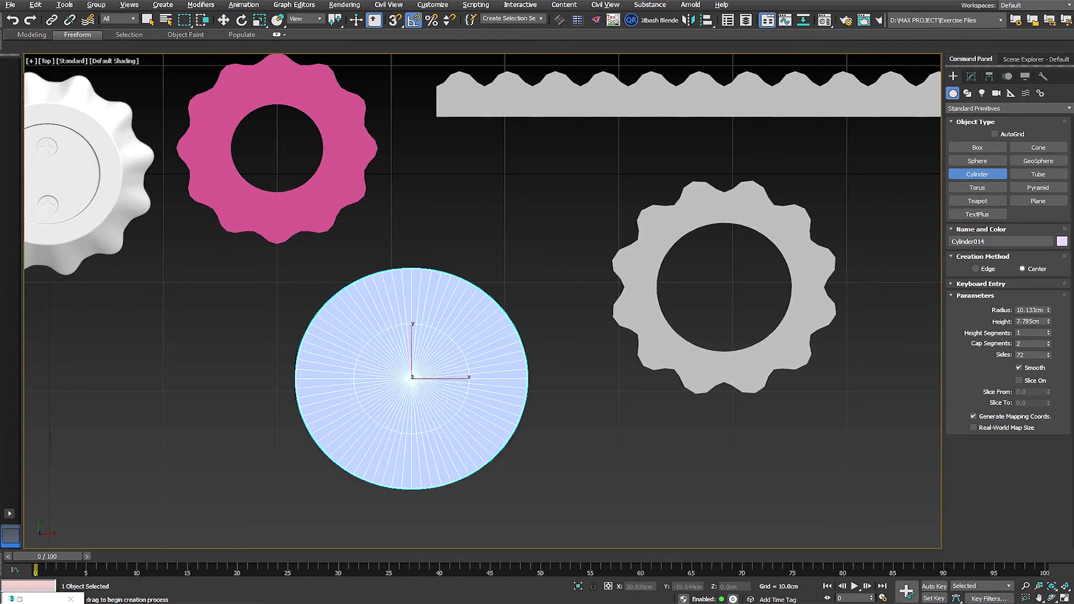
pyautogui.press('w')
# Step: Convert the cylinder to an Editable Poly and delete its bottom vertices and the cap's centre vertex to leave a flat ring
pyautogui.keyDown('alt'); pyautogui.moveTo(420, 372); pyautogui.dragTo(419, 224, button='middle'); pyautogui.keyUp('alt')
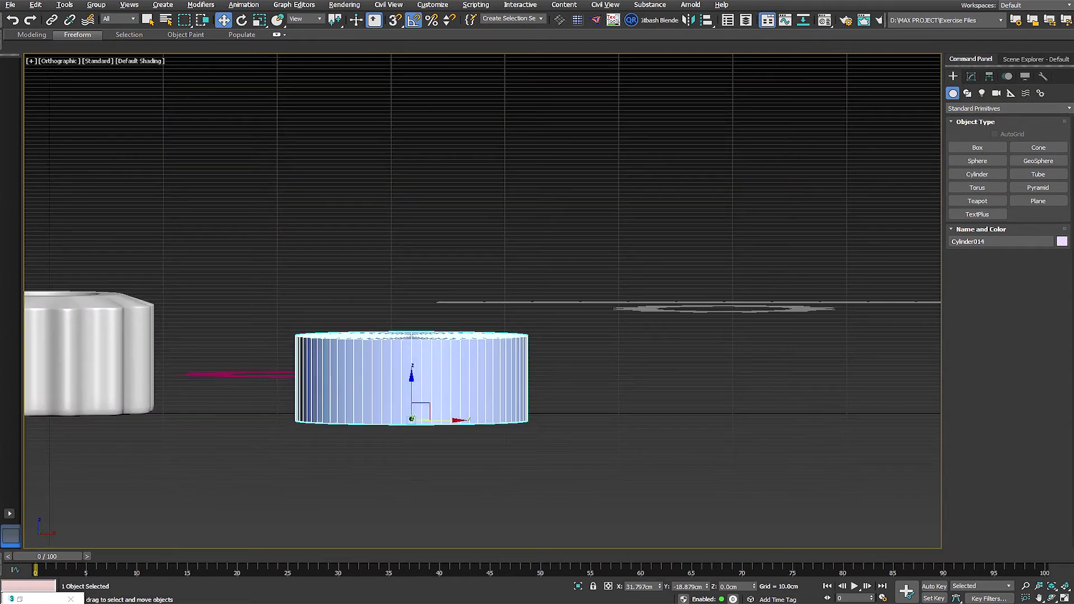
pyautogui.press('1')
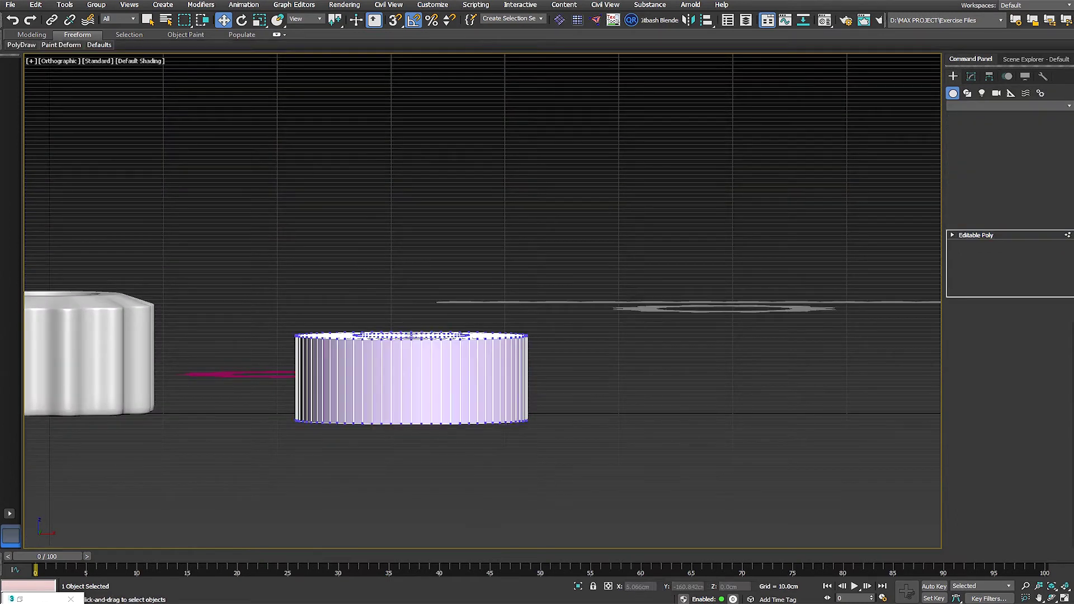
pyautogui.moveTo(269, 400); pyautogui.dragTo(554, 448)
pyautogui.press('Delete')
pyautogui.keyDown('alt'); pyautogui.moveTo(412, 358); pyautogui.dragTo(420, 358, button='middle'); pyautogui.keyUp('alt')
pyautogui.keyDown('alt'); pyautogui.moveTo(420, 263); pyautogui.dragTo(420, 333, button='middle'); pyautogui.keyUp('alt')
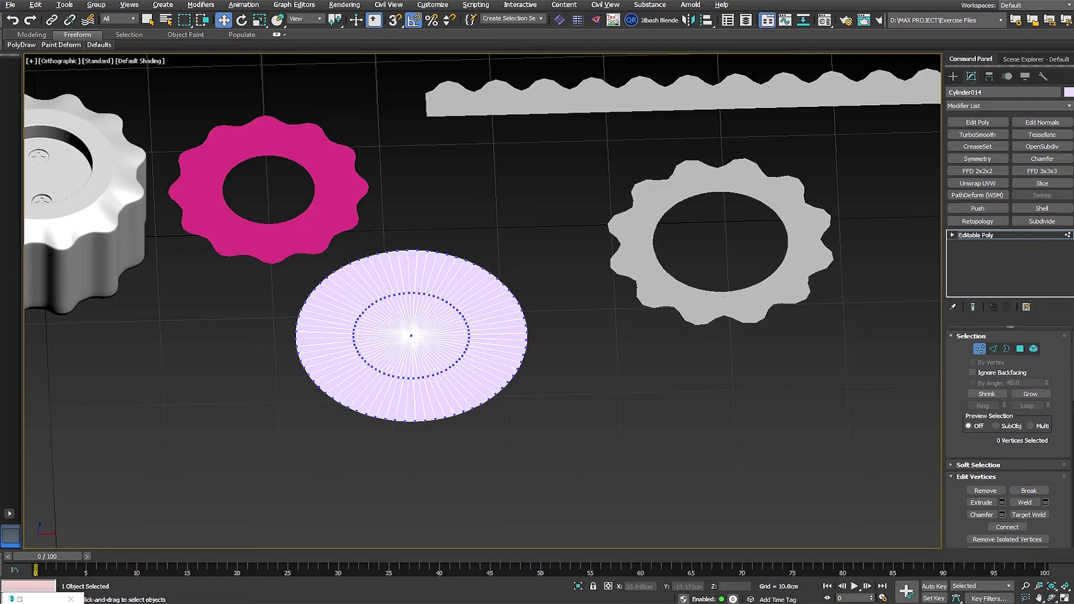
pyautogui.scroll(2, 419, 332)
pyautogui.click(405, 336)
pyautogui.press('Delete')
# Step: In the Top view, select six adjacent polygons at the upper part of the flat ring
pyautogui.press('v')
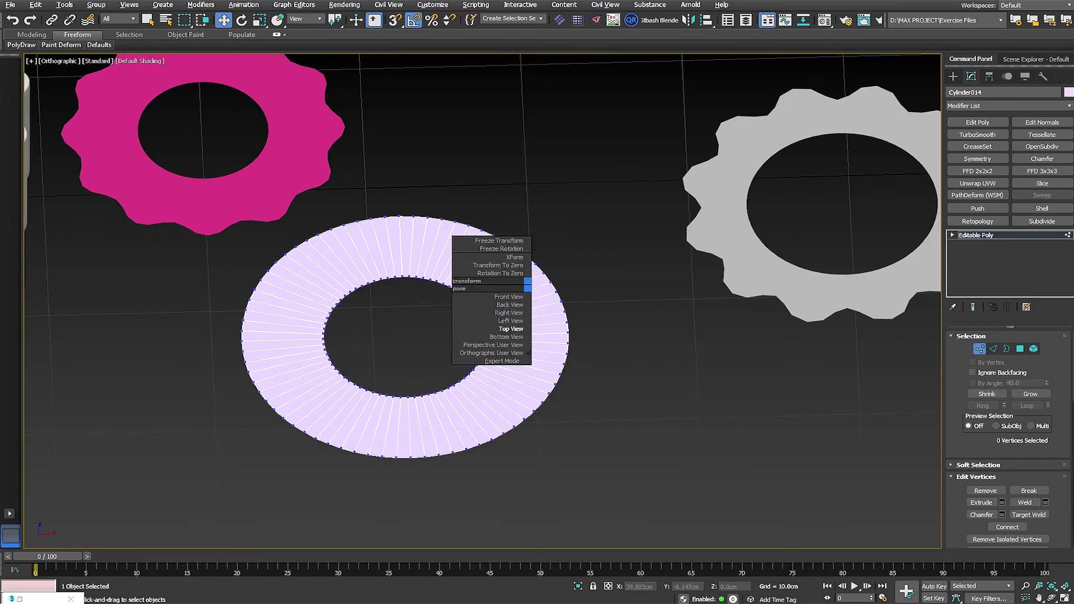
pyautogui.click(510, 329)
pyautogui.press('z')
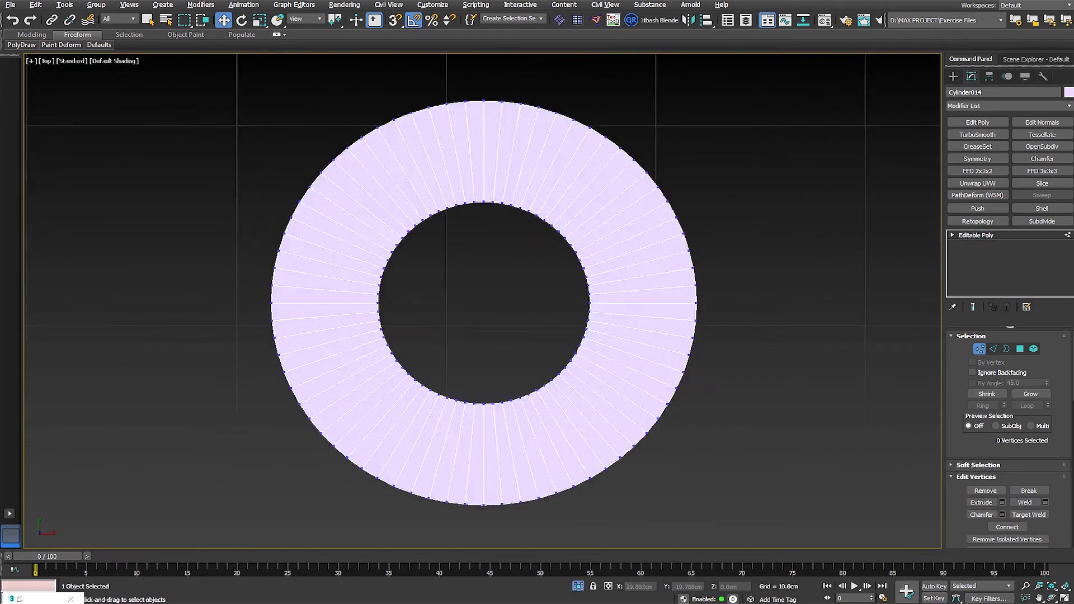
pyautogui.scroll(2, 483, 302)
pyautogui.scroll(-3, 482, 302)
pyautogui.moveTo(482, 302); pyautogui.dragTo(442, 405, button='middle')
pyautogui.scroll(3, 474, 282)
pyautogui.press('4')
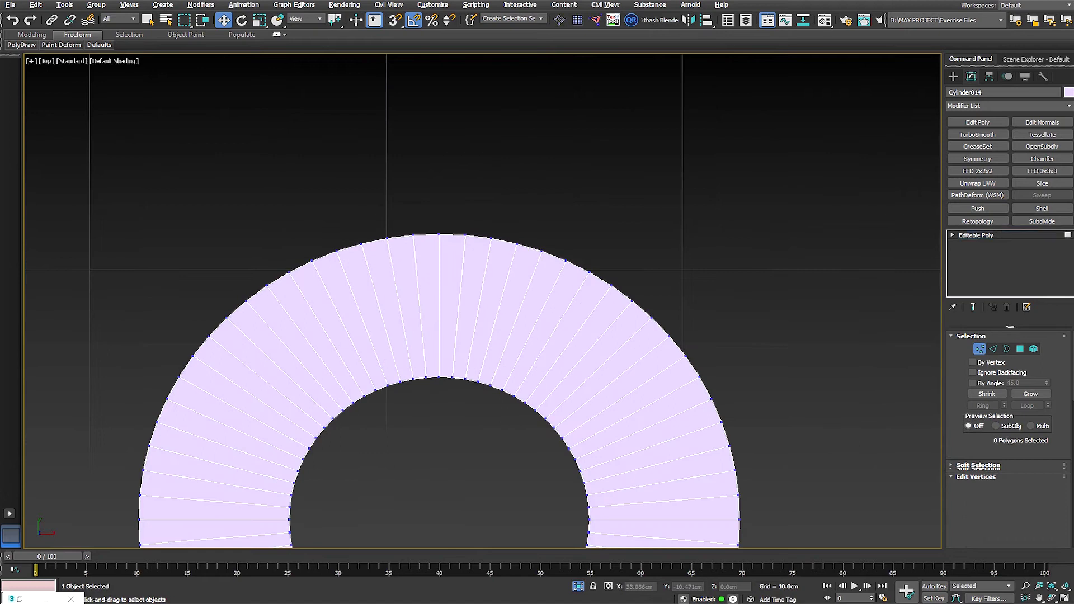
pyautogui.click(474, 282)
pyautogui.keyDown('ctrl'); pyautogui.click(450, 284); pyautogui.keyUp('ctrl')
pyautogui.keyDown('ctrl'); pyautogui.click(428, 284); pyautogui.keyUp('ctrl')
pyautogui.keyDown('ctrl'); pyautogui.click(406, 284); pyautogui.keyUp('ctrl')
pyautogui.keyDown('ctrl'); pyautogui.click(383, 284); pyautogui.keyUp('ctrl')
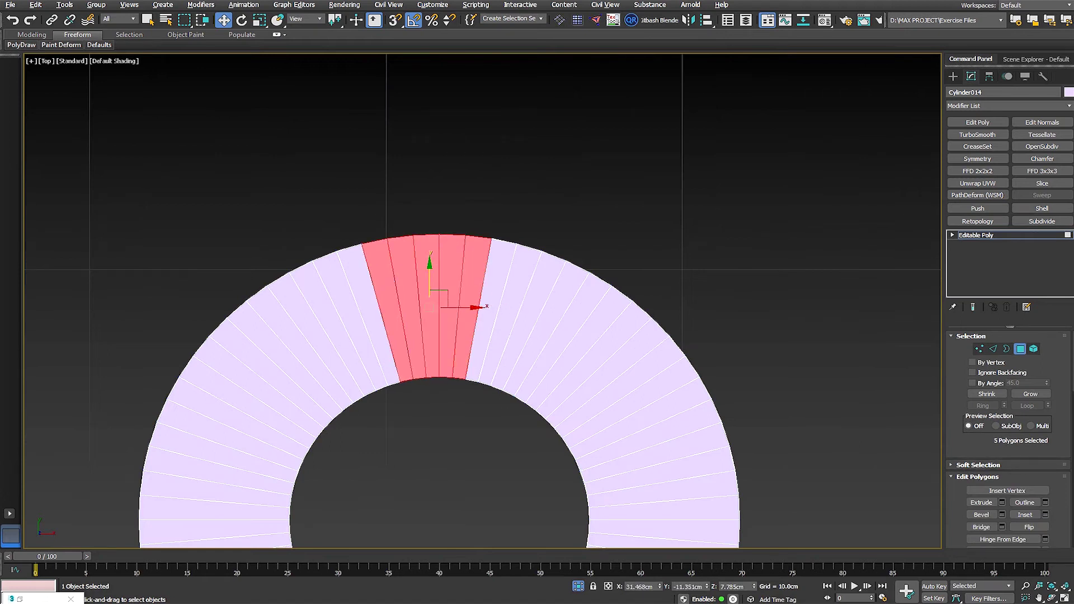
pyautogui.keyDown('ctrl'); pyautogui.click(360, 284); pyautogui.keyUp('ctrl')
pyautogui.scroll(3, 429, 246)
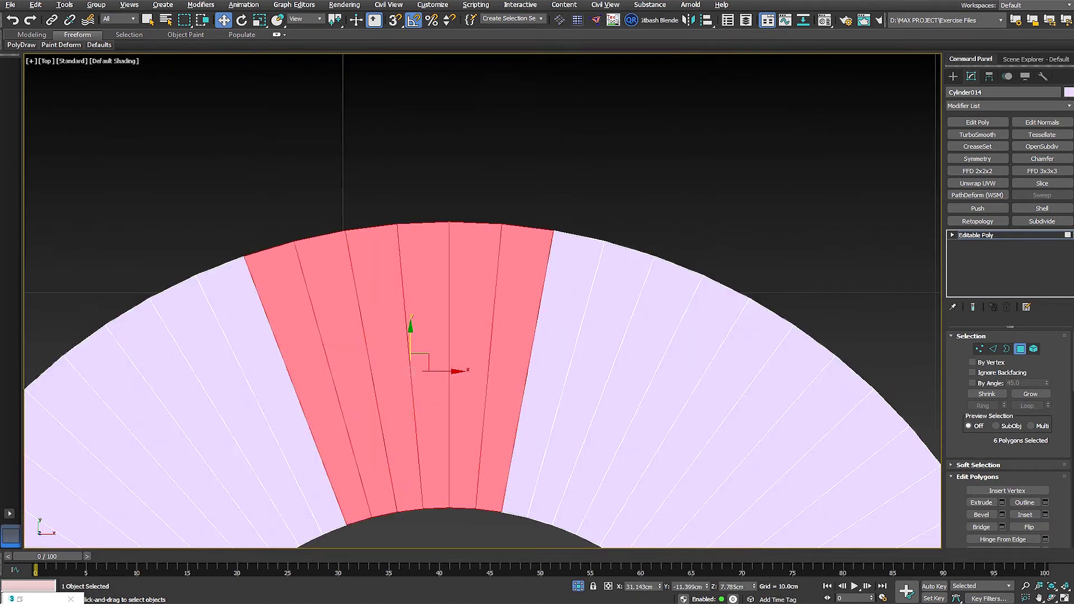
# Step: Shift the six-polygon selection one polygon clockwise so it is centred on the ring's vertical axis
pyautogui.press('2')
pyautogui.press('1')
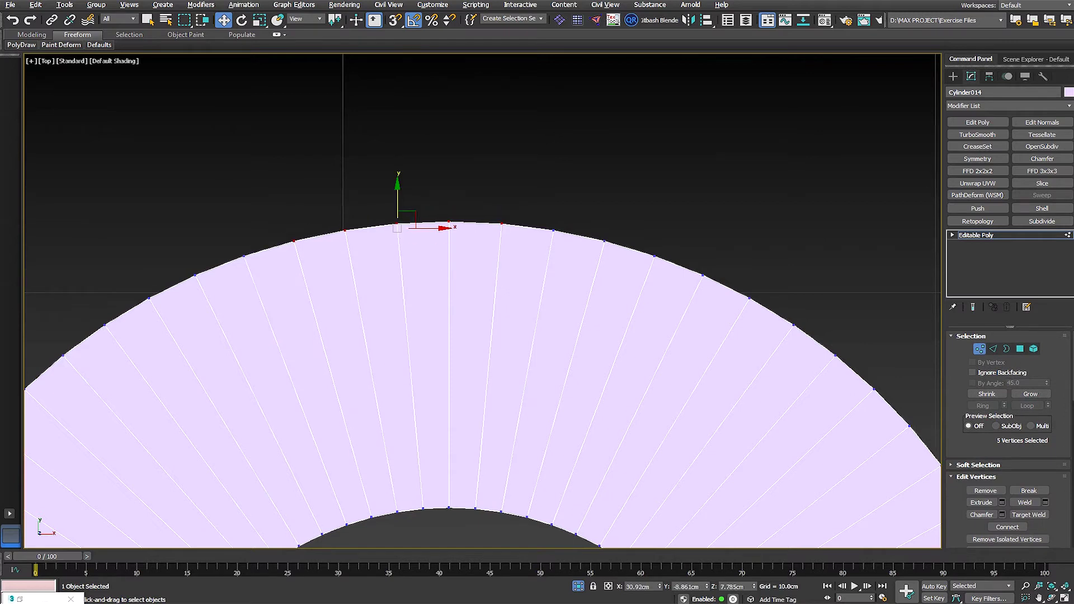
pyautogui.scroll(-5, 398, 204)
pyautogui.press('4')
pyautogui.scroll(3, 436, 227)
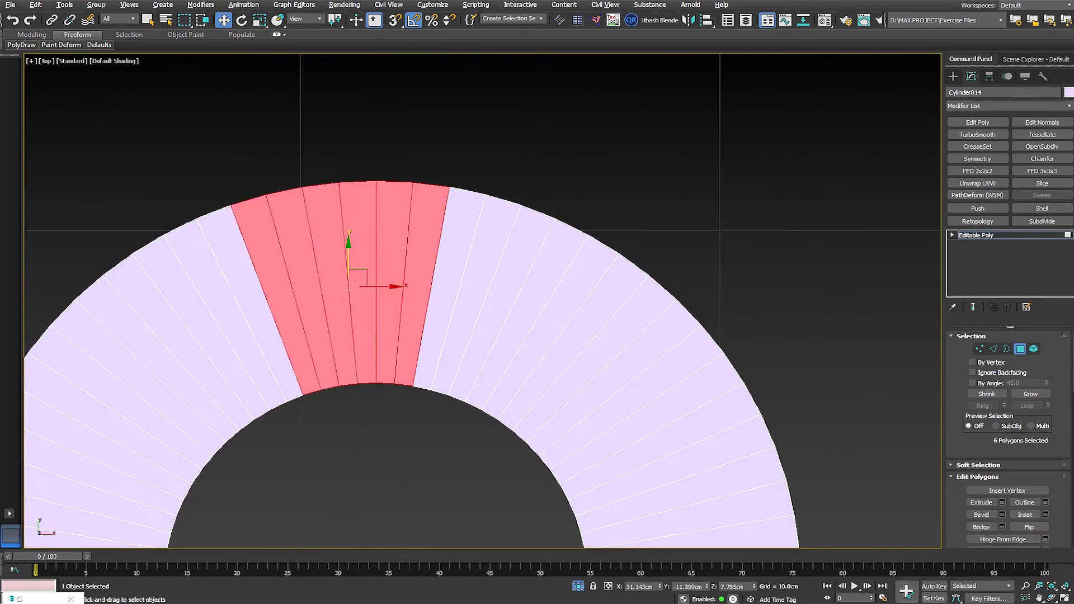
pyautogui.keyDown('ctrl'); pyautogui.click(452, 257); pyautogui.keyUp('ctrl')
pyautogui.keyDown('alt'); pyautogui.click(270, 258); pyautogui.keyUp('alt')
# Step: Raise the segment's five outer vertices about 0.2 cm along Y, and the middle three further to about Y -7.96 cm
pyautogui.press('1')
pyautogui.moveTo(293, 173); pyautogui.dragTo(467, 203)
pyautogui.moveTo(376, 156); pyautogui.dragTo(376, 148)
pyautogui.moveTo(428, 194); pyautogui.dragTo(428, 193)
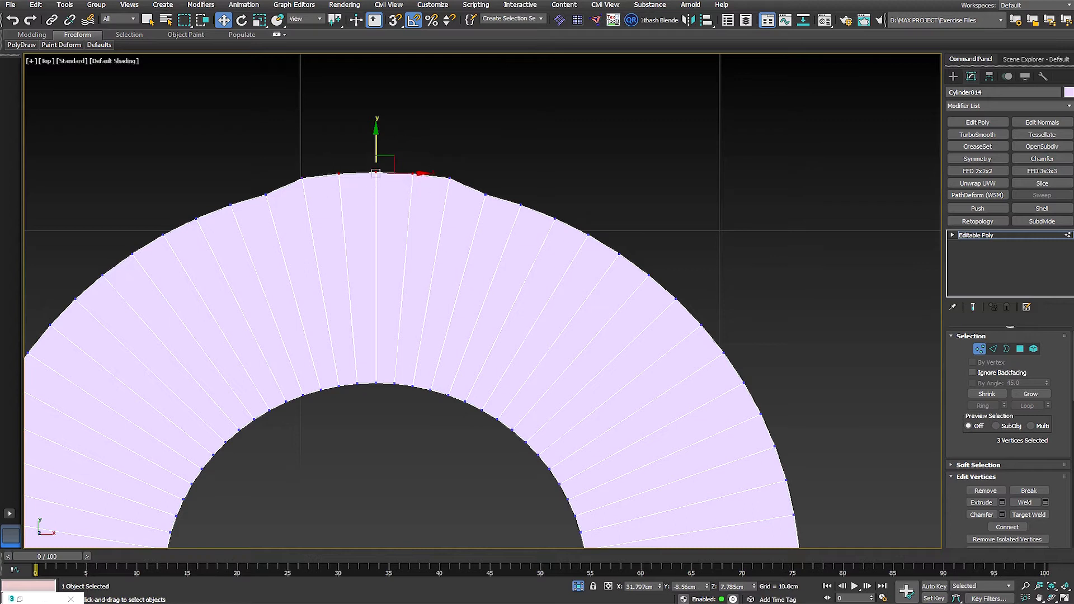
pyautogui.moveTo(376, 148); pyautogui.dragTo(376, 136)
pyautogui.moveTo(396, 143); pyautogui.dragTo(400, 171)
pyautogui.keyDown('ctrl'); pyautogui.moveTo(349, 143); pyautogui.dragTo(375, 149); pyautogui.keyUp('ctrl')
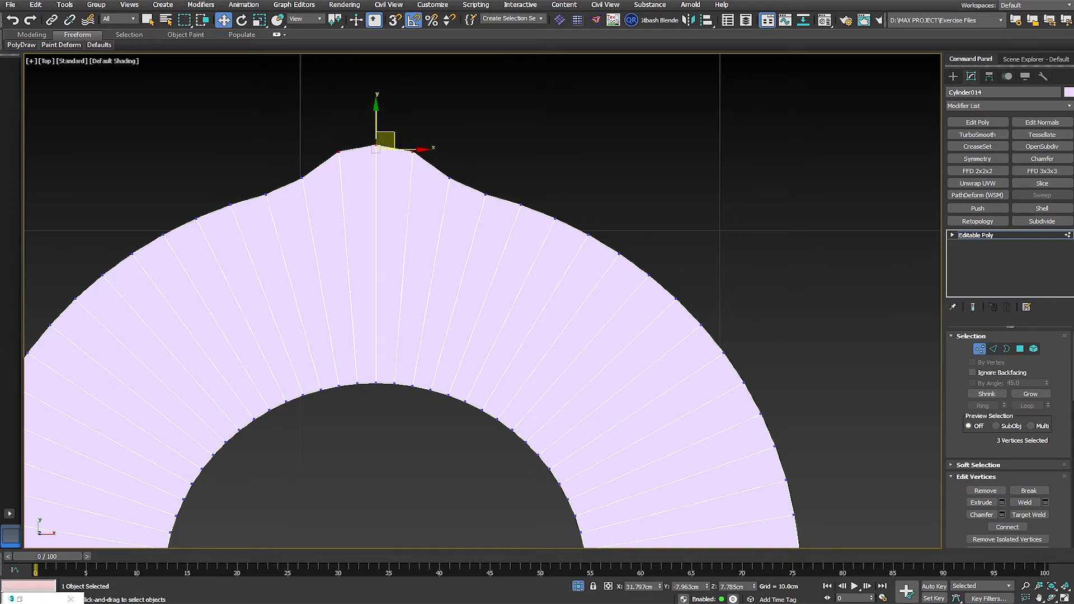
# Step: Lower the two shoulder vertices beside the lobe tip to about Y -8.75 cm and leave vertex editing
pyautogui.click(449, 178)
pyautogui.keyDown('ctrl'); pyautogui.click(302, 178); pyautogui.keyUp('ctrl')
pyautogui.moveTo(376, 155); pyautogui.dragTo(376, 158)
pyautogui.scroll(-3, 404, 162)
pyautogui.press('1')
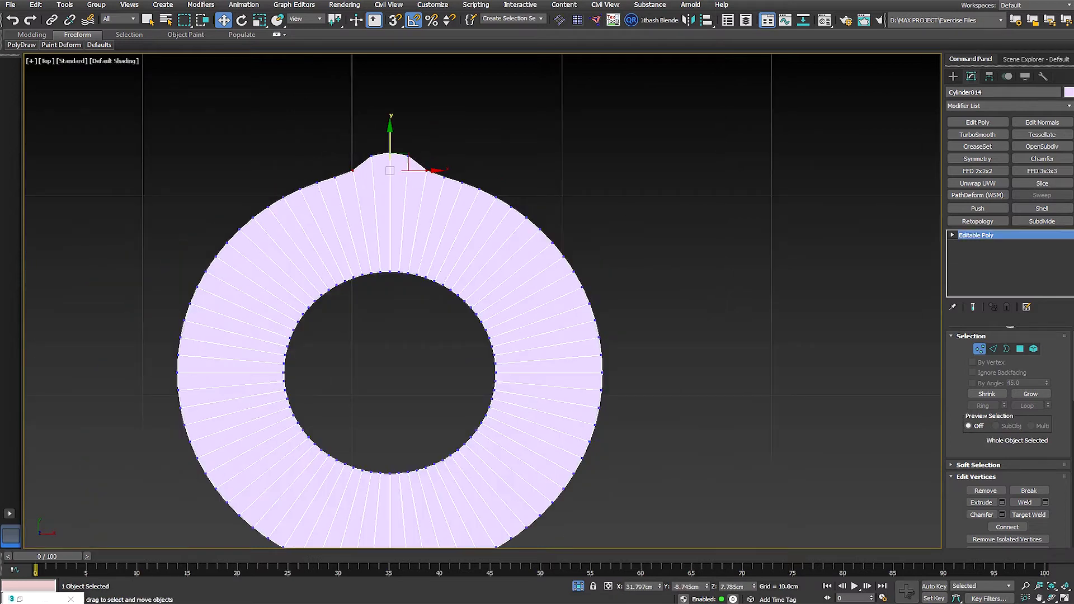
# Step: Add a Symmetry modifier to the ring with only the Y mirror axis enabled
pyautogui.click(977, 158)
pyautogui.moveTo(390, 372); pyautogui.dragTo(420, 320, button='middle')
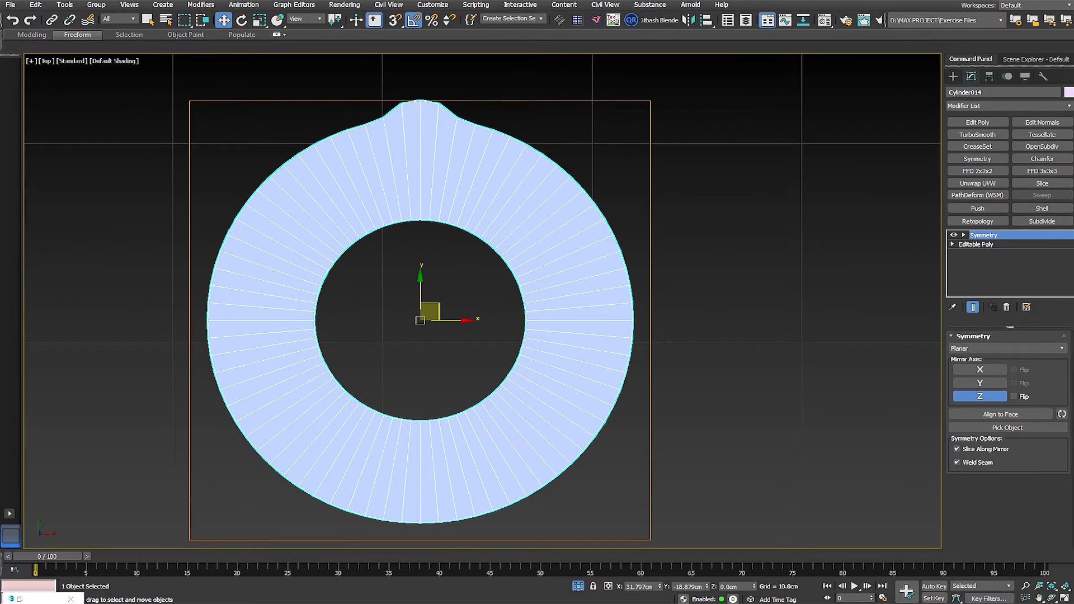
pyautogui.press('e')
pyautogui.click(979, 369)
pyautogui.click(979, 383)
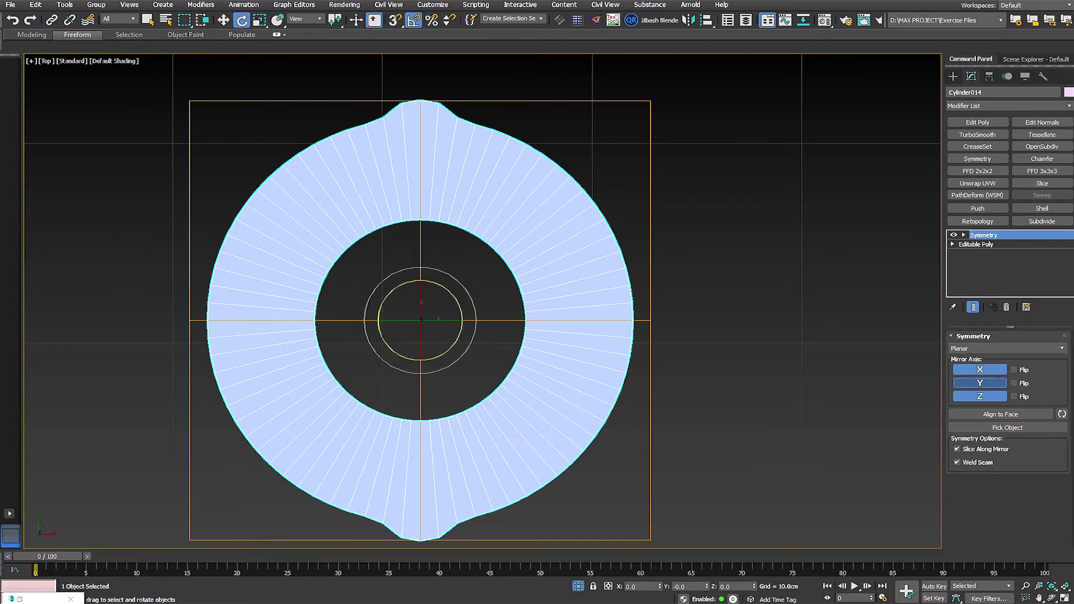
pyautogui.click(979, 370)
pyautogui.click(979, 396)
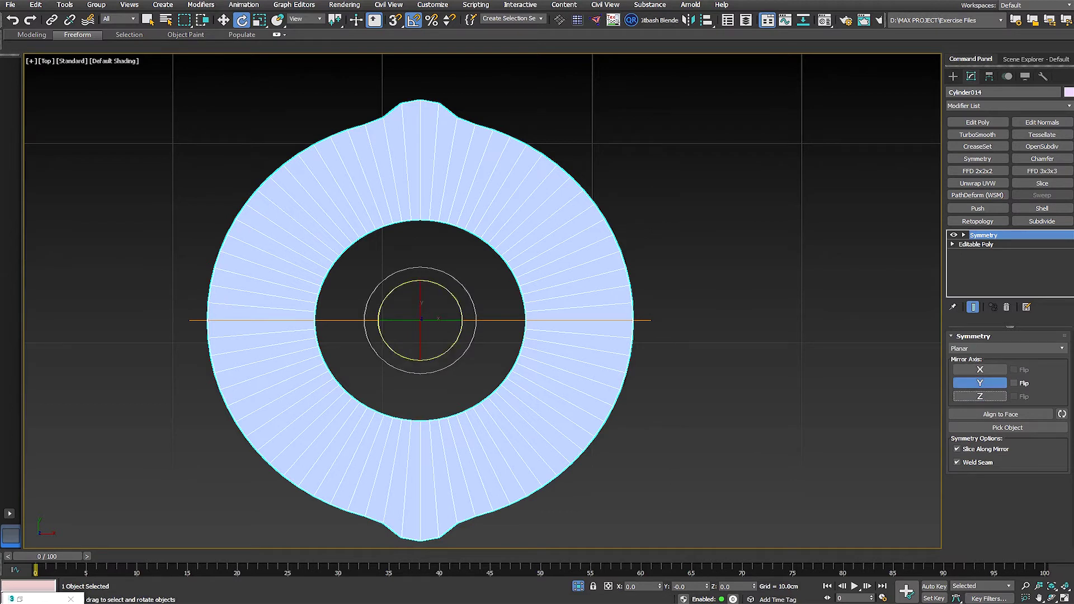
# Step: Switch to the Calculator, divide 30 by 2, and minimise it
pyautogui.hotkey('alt', 'Tab')
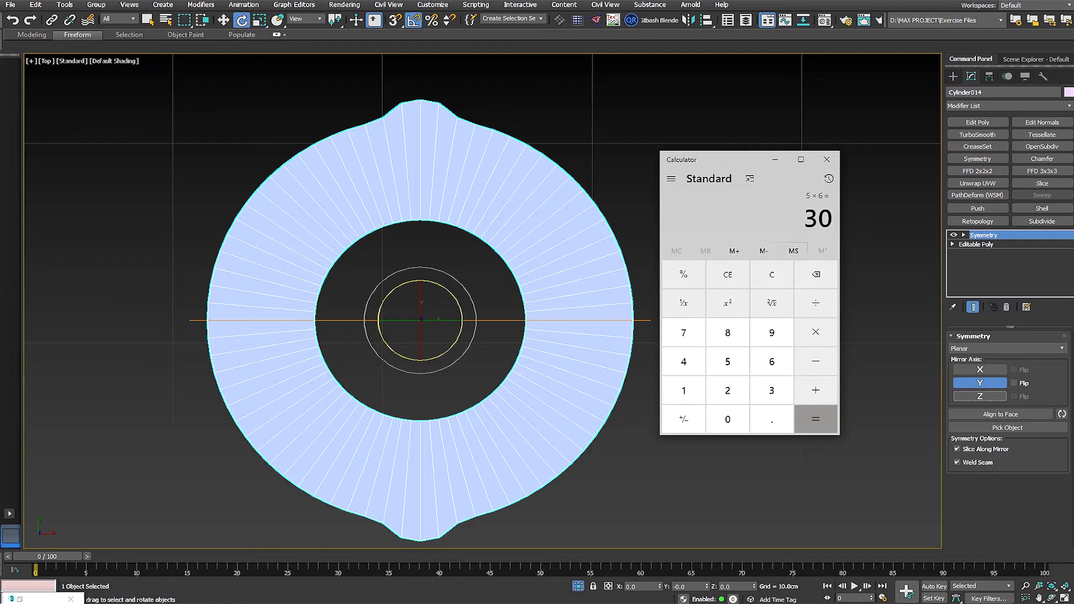
pyautogui.click(816, 303)
pyautogui.click(727, 391)
pyautogui.click(816, 419)
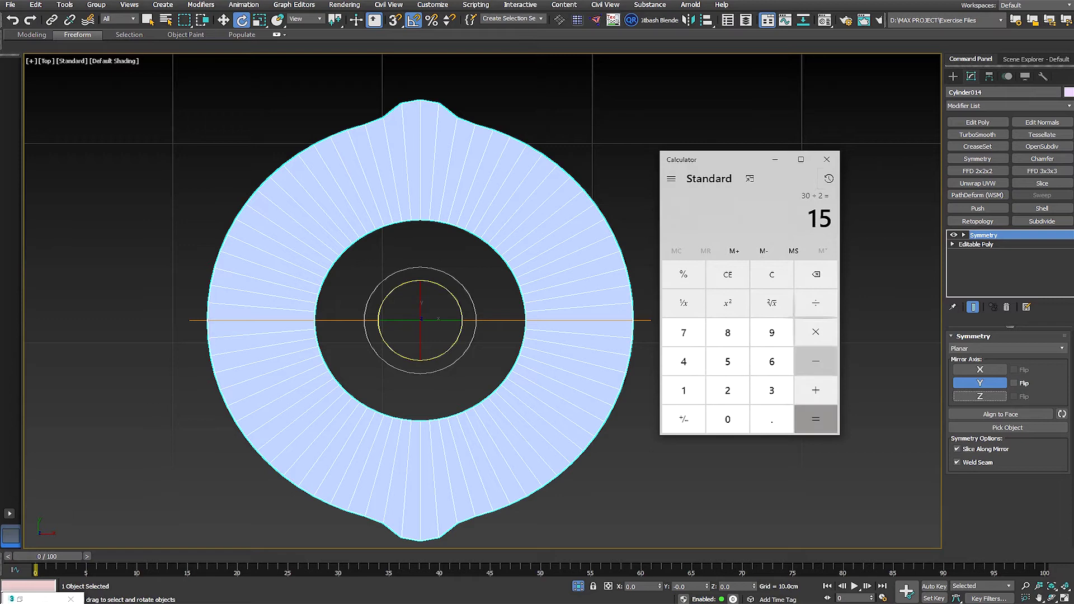
pyautogui.click(775, 160)
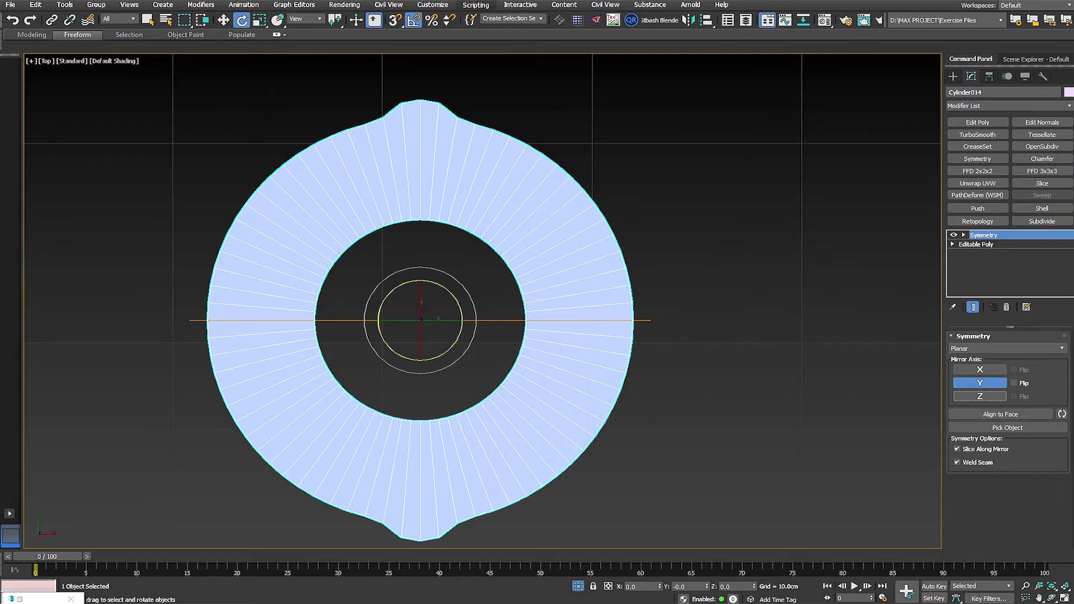
# Step: Set the angle snap increment to 15 degrees and undo the trial rotation of the whole ring
pyautogui.rightClick(413, 20)
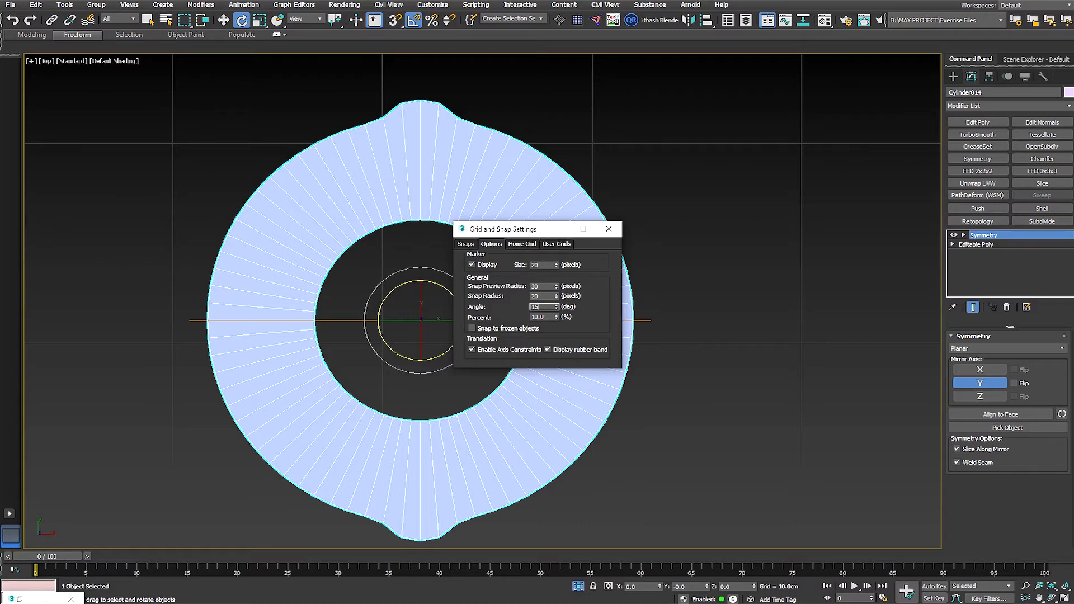
pyautogui.click(609, 229)
pyautogui.moveTo(456, 299); pyautogui.dragTo(453, 346)
pyautogui.hotkey('ctrl', 'z')
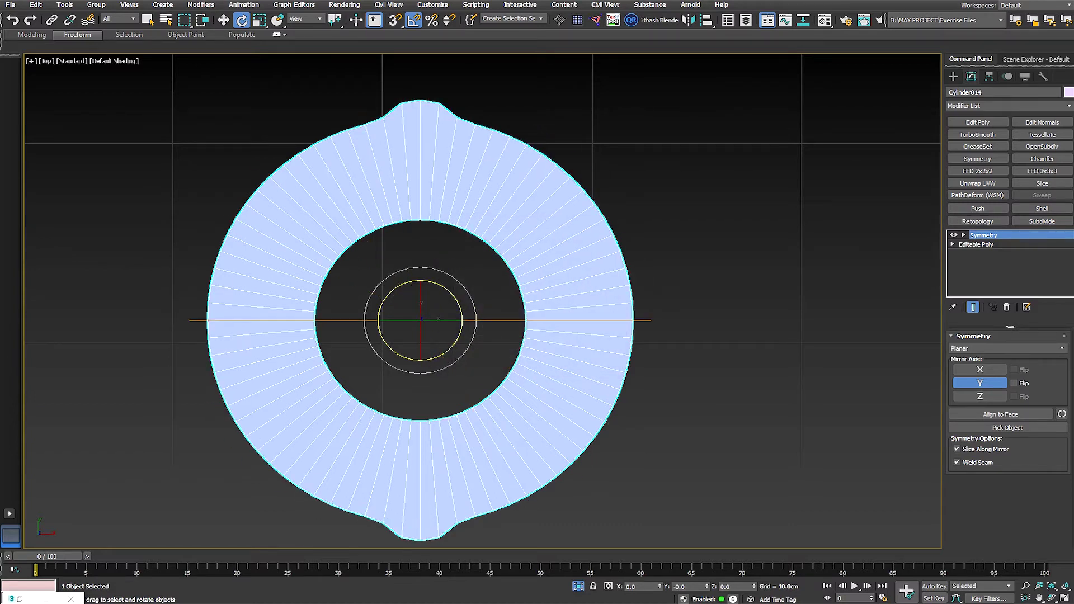
# Step: Rotate the Symmetry mirror plane to 15° off vertical so the lobe is mirrored beside the original
pyautogui.press('1')
pyautogui.moveTo(456, 299); pyautogui.dragTo(455, 346)
pyautogui.moveTo(455, 346); pyautogui.dragTo(540, 381, button='middle')
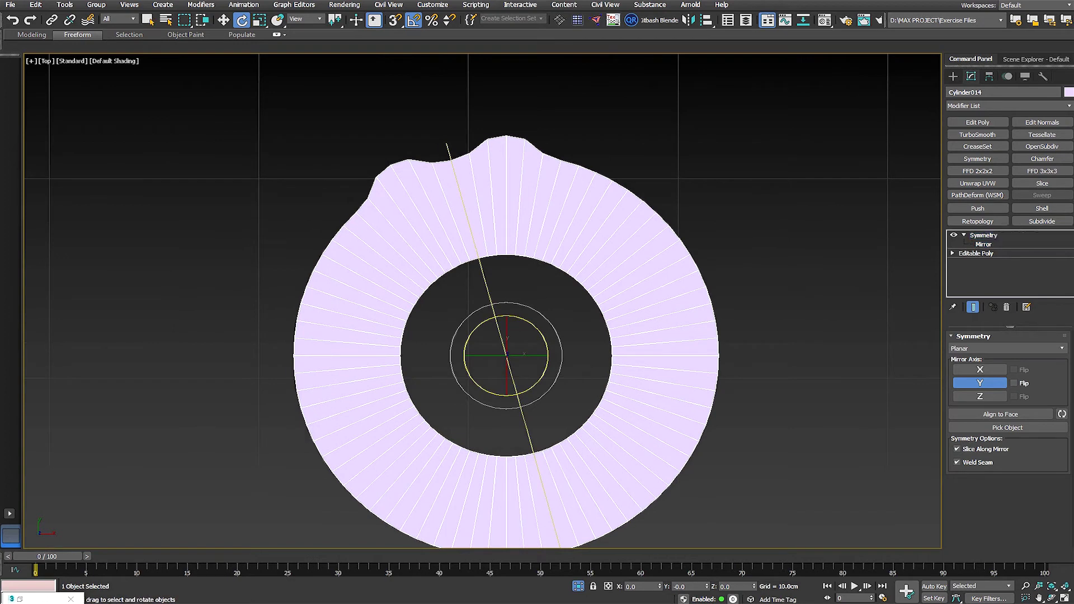
# Step: Duplicate the Symmetry modifier in the stack and rotate the copy's mirror plane a further 30° counterclockwise
pyautogui.rightClick(985, 235)
pyautogui.click(951, 283)
pyautogui.rightClick(984, 235)
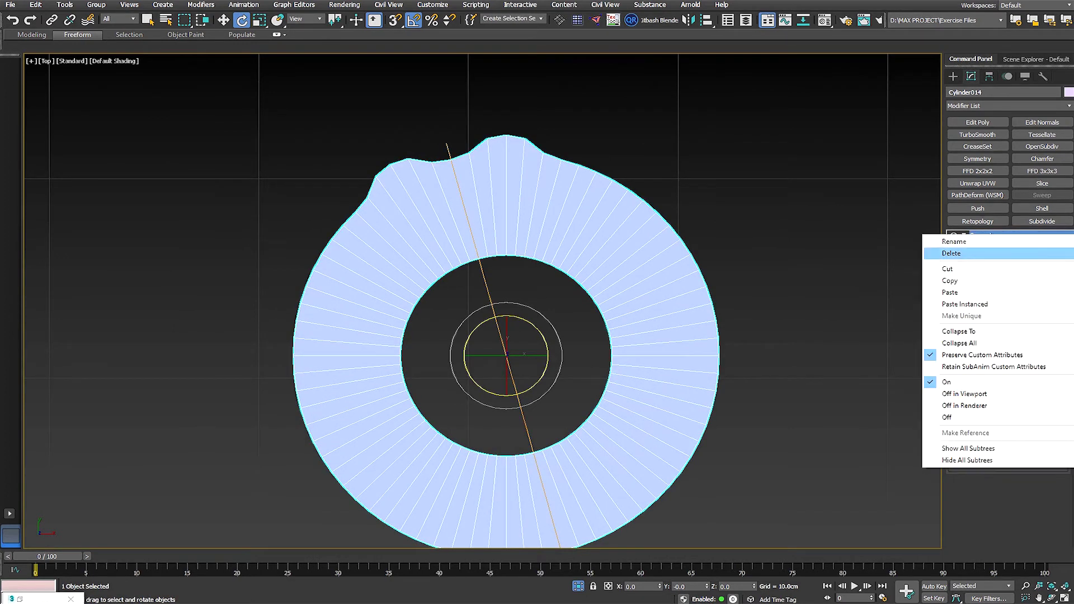
pyautogui.click(951, 292)
pyautogui.click(963, 235)
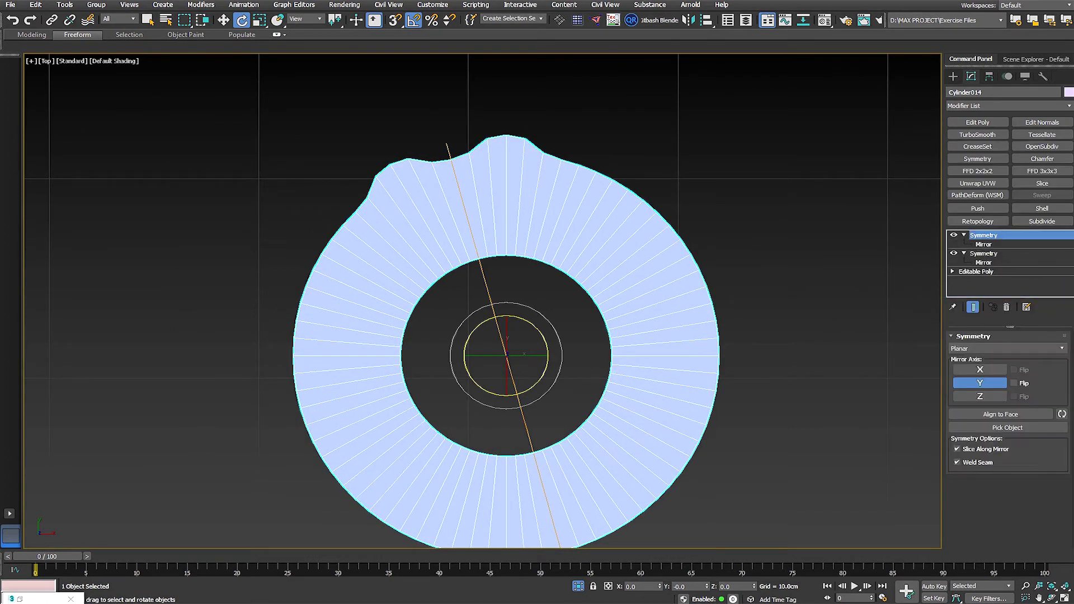
pyautogui.click(983, 243)
pyautogui.moveTo(495, 317)
pyautogui.mouseDown()
pyautogui.moveTo(469, 335)
pyautogui.moveTo(477, 327)
pyautogui.mouseUp()
pyautogui.click(983, 235)
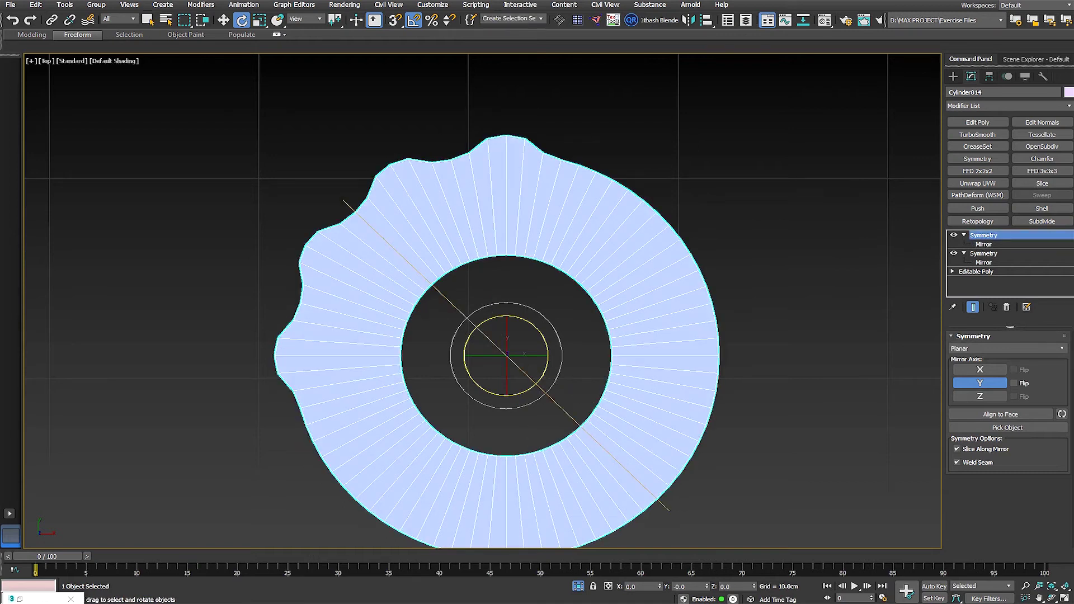
# Step: Paste a third copy of the Symmetry modifier and rotate its mirror plane 60° counterclockwise
pyautogui.rightClick(983, 236)
pyautogui.click(951, 283)
pyautogui.rightClick(983, 235)
pyautogui.click(951, 293)
pyautogui.click(983, 244)
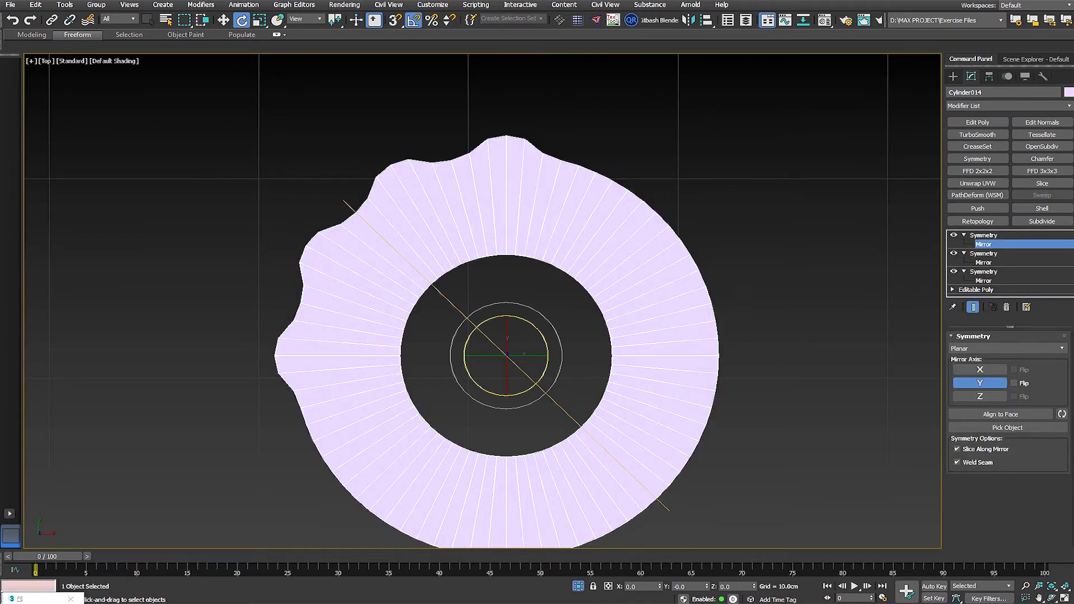
pyautogui.moveTo(506, 356); pyautogui.dragTo(481, 311, button='middle')
pyautogui.moveTo(522, 311); pyautogui.dragTo(502, 276)
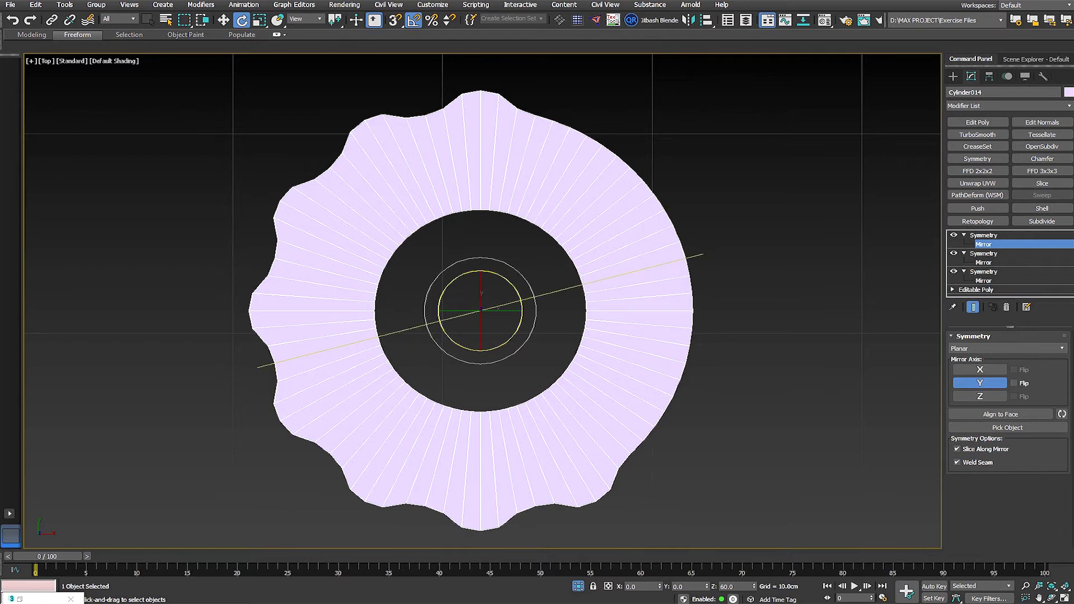
# Step: Toggle isolation to compare the partly lobed ring with the reference objects, and examine its remaining smooth section
pyautogui.hotkey('alt', 'q')
pyautogui.scroll(-7, 471, 323)
pyautogui.scroll(6, 463, 293)
pyautogui.moveTo(303, 120); pyautogui.dragTo(459, 297, button='middle')
pyautogui.scroll(4, 450, 297)
pyautogui.moveTo(515, 356); pyautogui.dragTo(436, 314, button='middle')
pyautogui.scroll(-5, 437, 314)
pyautogui.moveTo(537, 492); pyautogui.dragTo(339, 92, button='middle')
pyautogui.hotkey('alt', 'q')
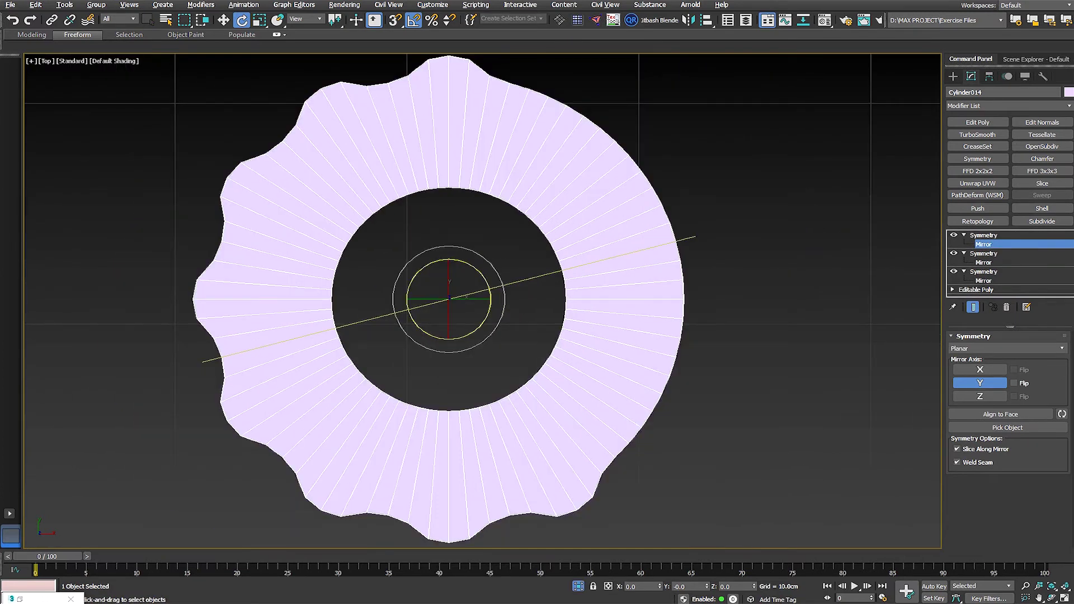
pyautogui.moveTo(449, 299); pyautogui.dragTo(454, 342, button='middle')
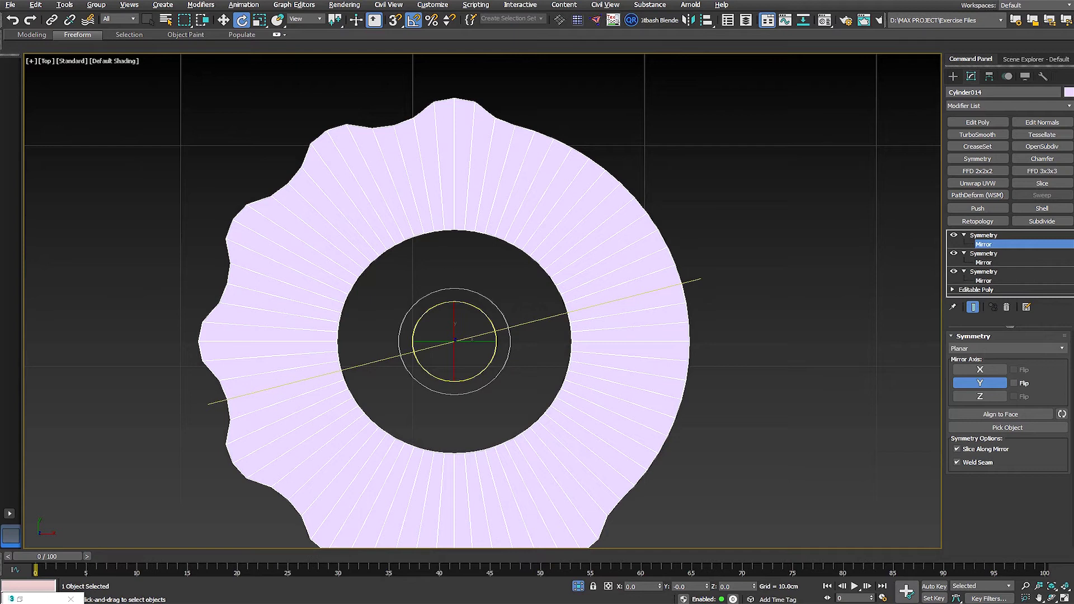
pyautogui.moveTo(455, 341); pyautogui.dragTo(416, 327, button='middle')
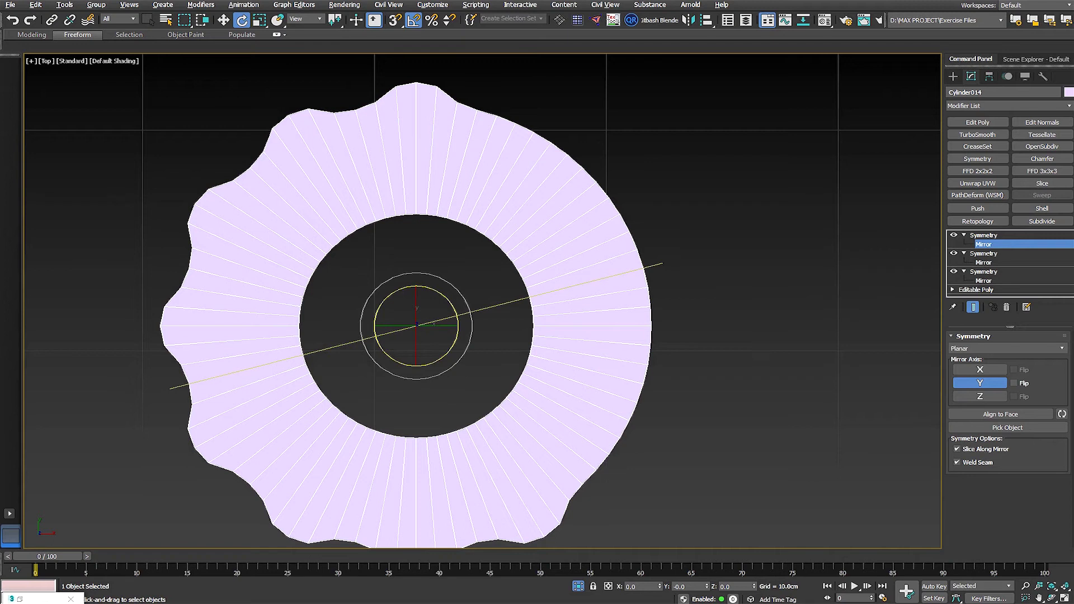
# Step: Delete all three Symmetry modifiers from the ring and add a fresh Symmetry modifier
pyautogui.click(983, 235)
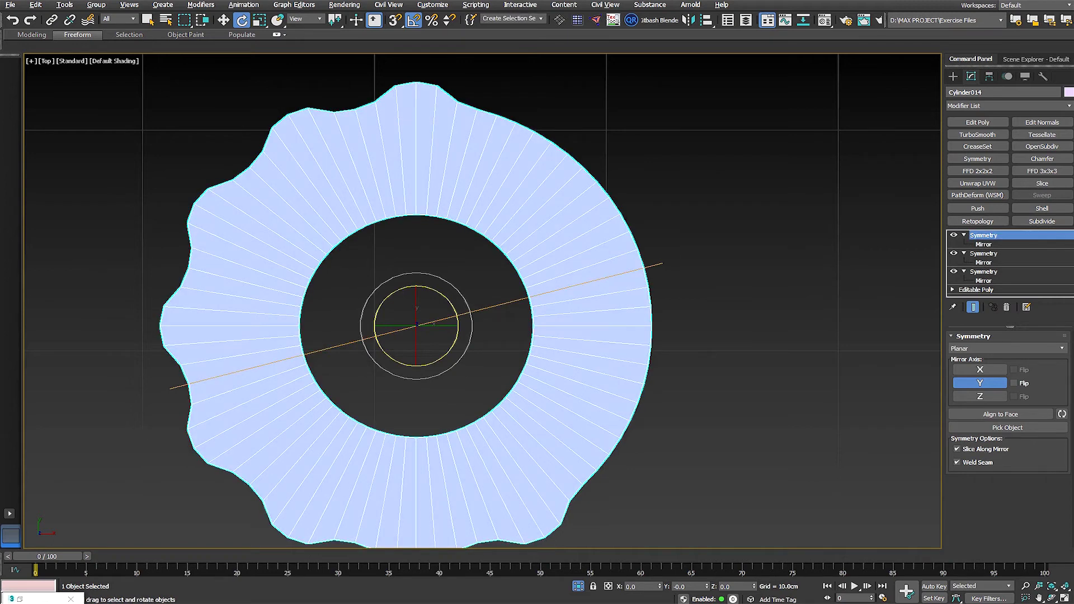
pyautogui.keyDown('shift'); pyautogui.click(983, 271); pyautogui.keyUp('shift')
pyautogui.click(1006, 307)
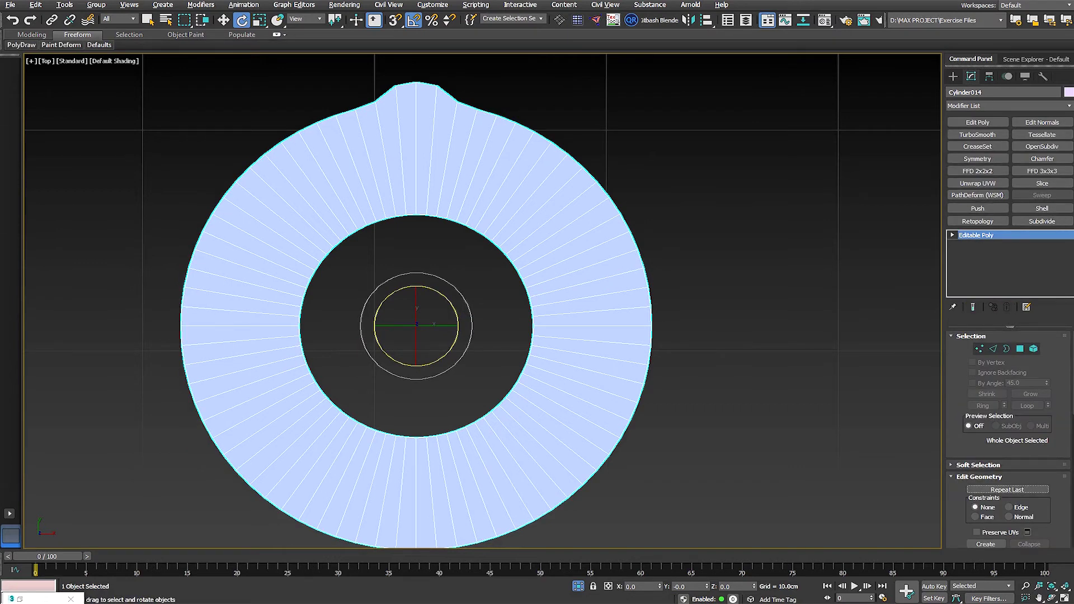
pyautogui.click(977, 159)
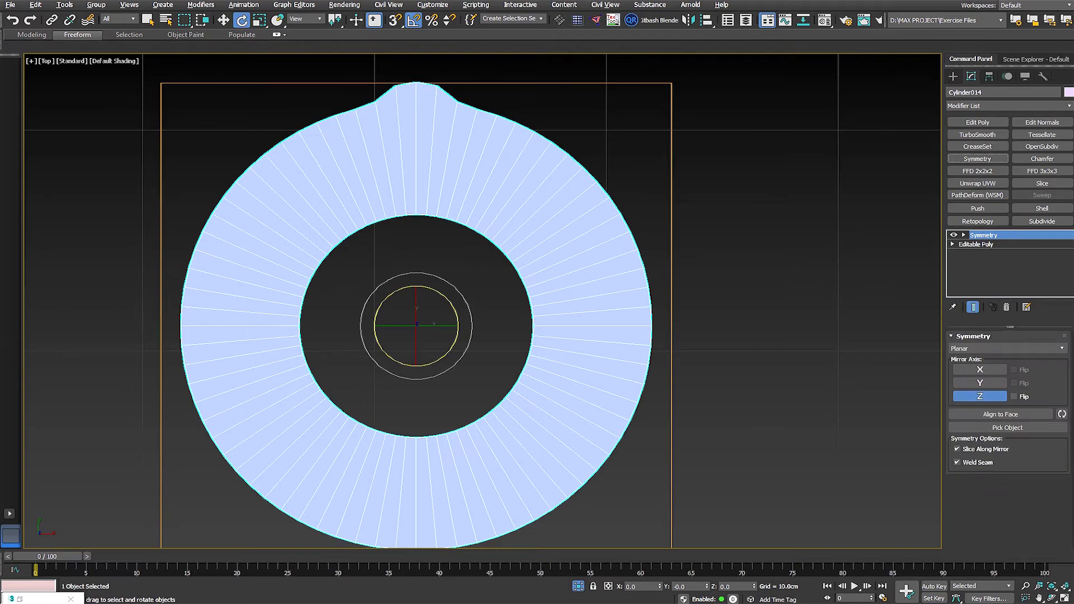
# Step: Set the ring's Symmetry modifier to Radial about the Z axis with a count of 12
pyautogui.click(1007, 348)
pyautogui.click(1007, 348)
pyautogui.moveTo(482, 301); pyautogui.dragTo(451, 299, button='middle')
pyautogui.click(1007, 348)
pyautogui.click(1007, 369)
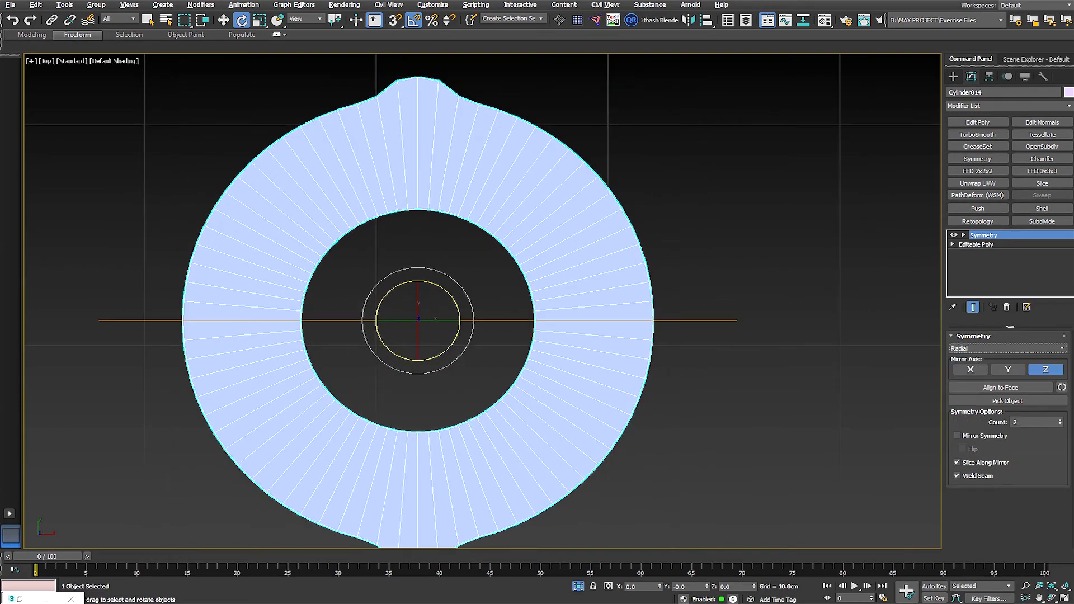
pyautogui.doubleClick(1029, 423)
pyautogui.write('12')
pyautogui.press('Return')
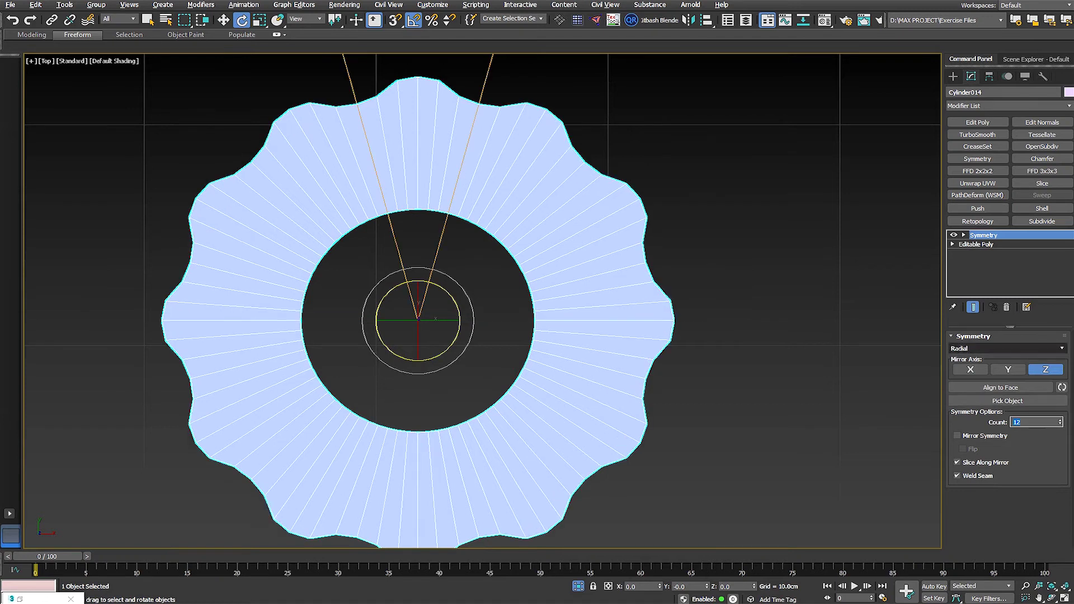
pyautogui.moveTo(727, 308); pyautogui.dragTo(733, 302, button='middle')
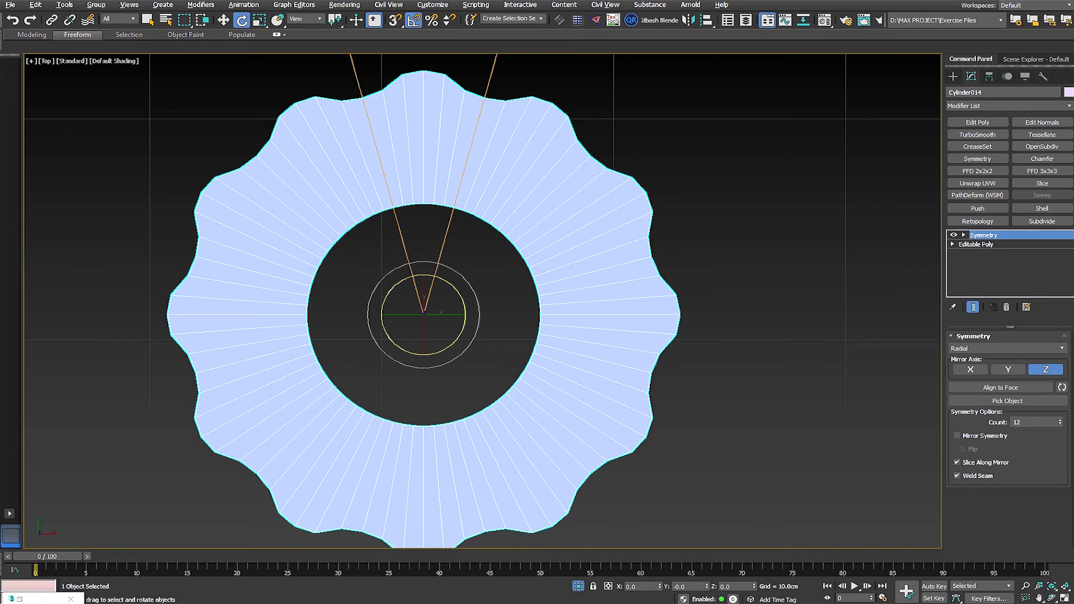
# Step: Activate the Symmetry modifier's Mirror sub-level and end isolation to bring back the reference objects
pyautogui.click(964, 235)
pyautogui.click(984, 244)
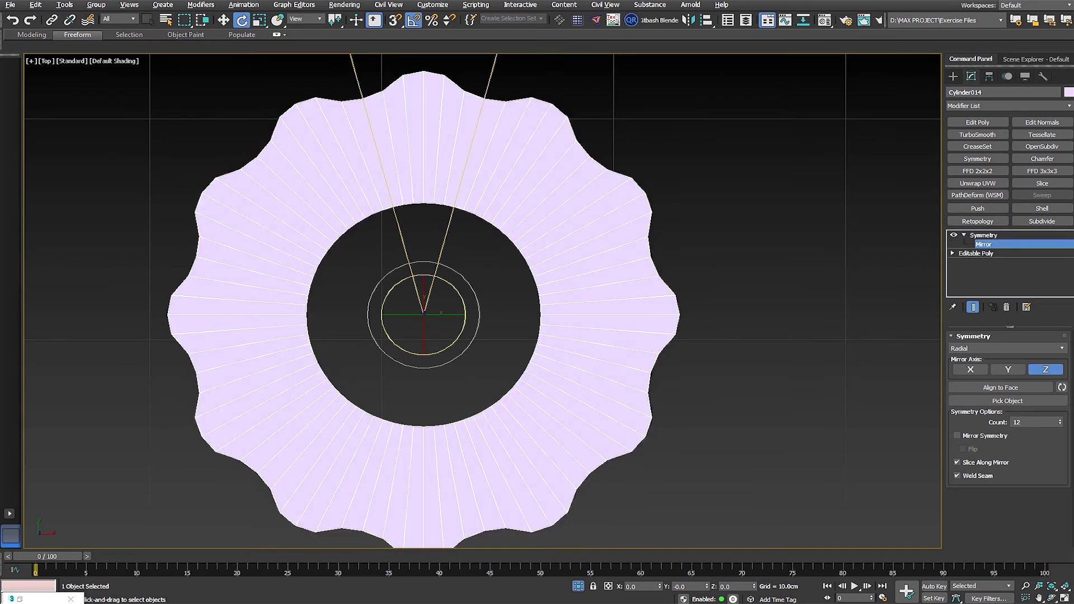
pyautogui.moveTo(465, 314)
pyautogui.mouseDown()
pyautogui.moveTo(465, 264)
pyautogui.moveTo(465, 314)
pyautogui.mouseUp()
pyautogui.scroll(-3, 467, 273)
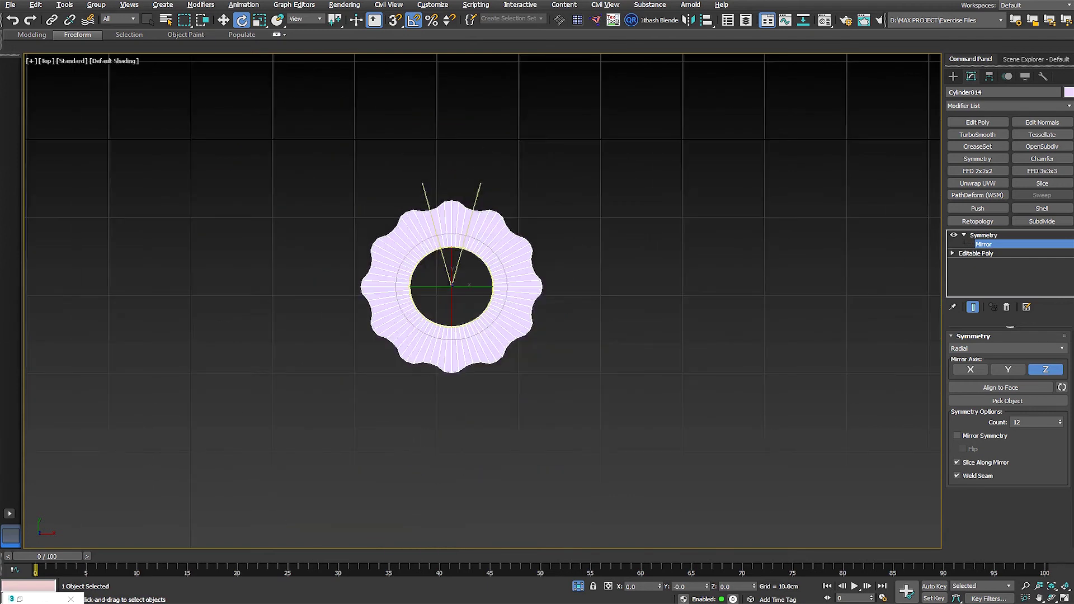
pyautogui.scroll(2, 467, 273)
pyautogui.press('w')
pyautogui.moveTo(467, 272); pyautogui.dragTo(472, 277, button='middle')
pyautogui.hotkey('alt', 'q')
pyautogui.keyDown('alt'); pyautogui.moveTo(520, 330); pyautogui.dragTo(509, 277, button='middle'); pyautogui.keyUp('alt')
# Step: Examine the radial mirror gizmo and compare the twelve-lobed ring with the reference rings and scalloped strip
pyautogui.scroll(-6, 513, 280)
pyautogui.scroll(1, 553, 266)
pyautogui.scroll(4, 499, 319)
pyautogui.scroll(-4, 498, 314)
pyautogui.scroll(4, 547, 285)
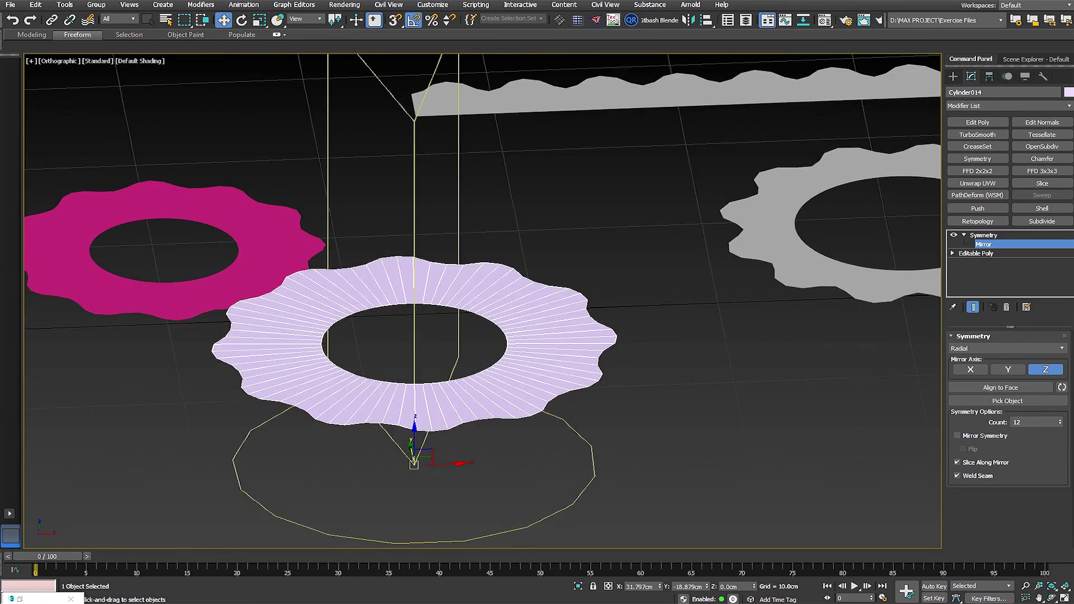
pyautogui.keyDown('alt'); pyautogui.moveTo(442, 319); pyautogui.dragTo(276, 349, button='middle'); pyautogui.keyUp('alt')
pyautogui.scroll(-4, 453, 361)
pyautogui.scroll(2, 453, 361)
pyautogui.scroll(-2, 297, 417)
pyautogui.moveTo(297, 418); pyautogui.dragTo(327, 391, button='middle')
pyautogui.scroll(4, 464, 314)
pyautogui.scroll(-4, 464, 397)
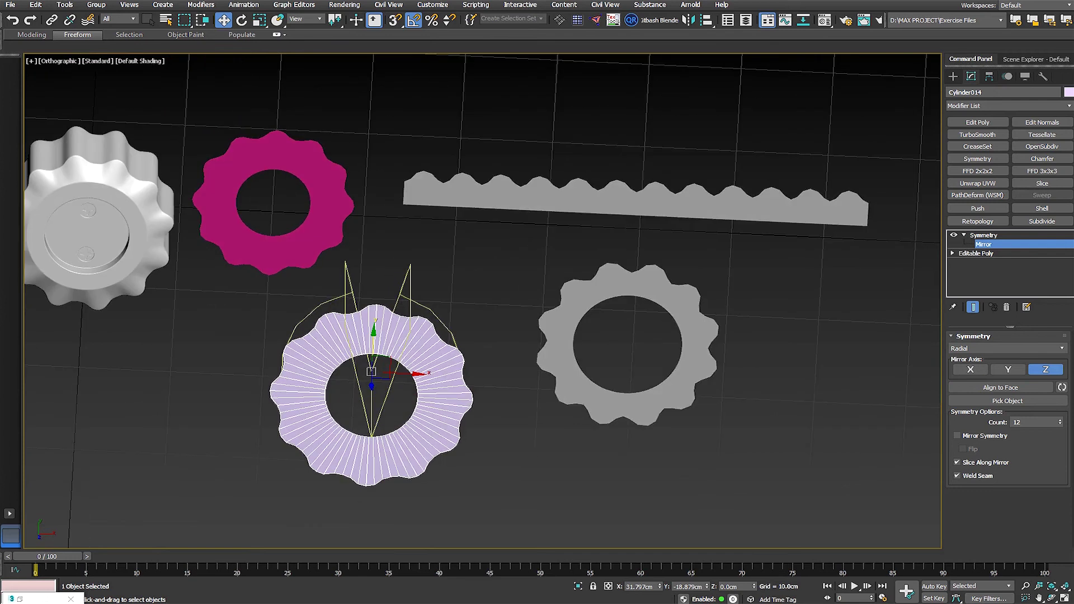
pyautogui.keyDown('alt'); pyautogui.moveTo(465, 398); pyautogui.dragTo(482, 413, button='middle'); pyautogui.keyUp('alt')
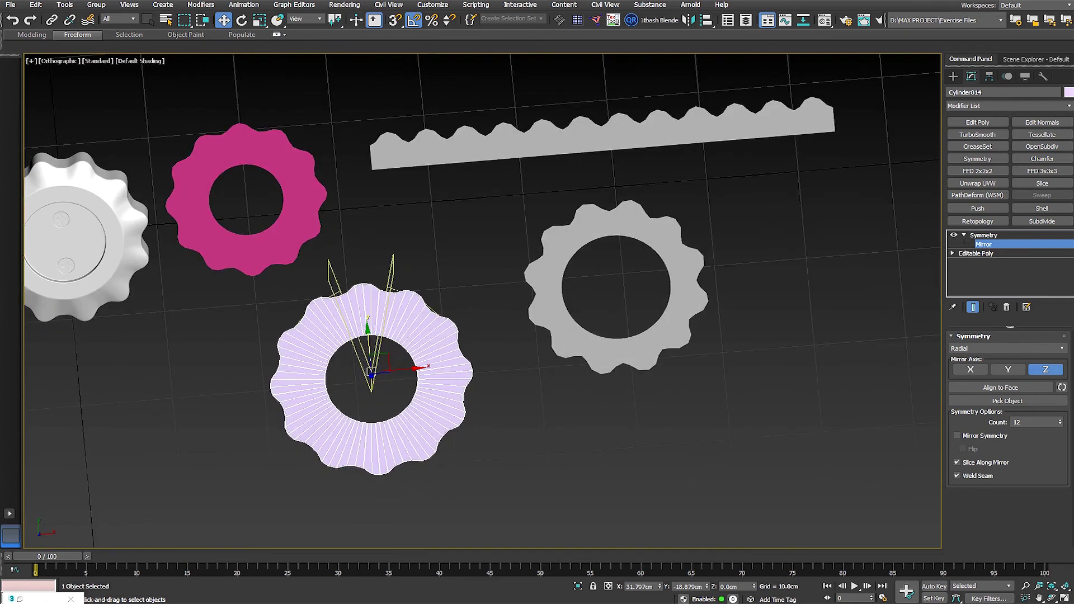
pyautogui.scroll(4, 344, 395)
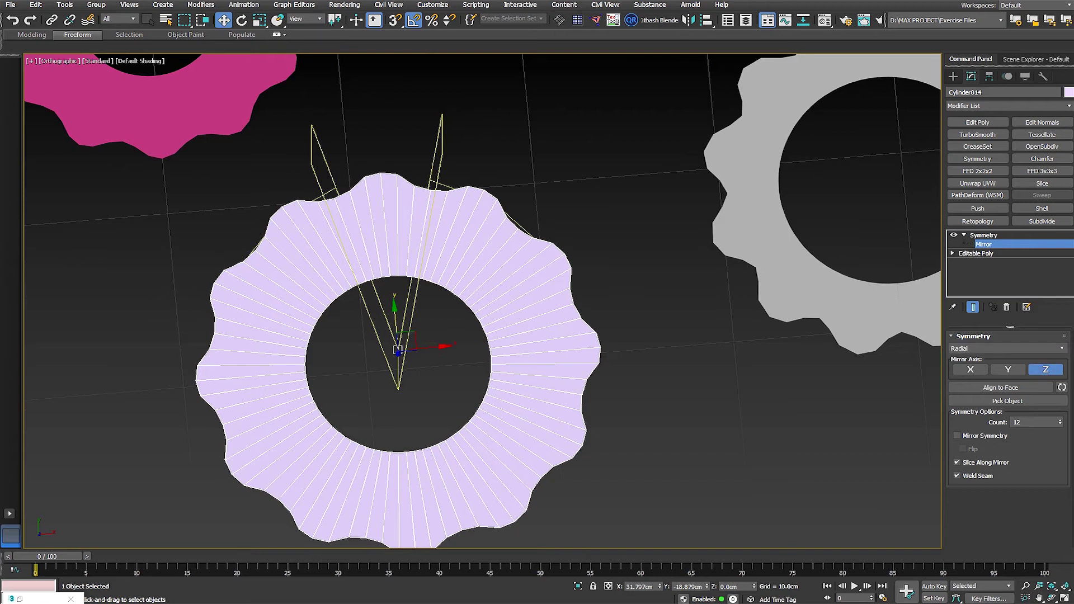
pyautogui.scroll(-2, 487, 354)
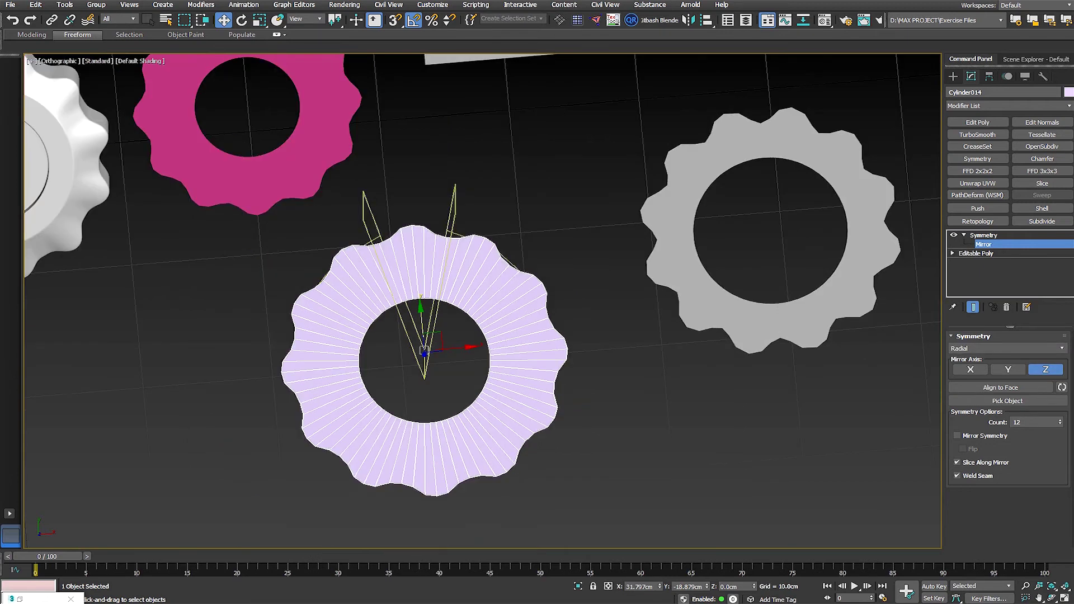
pyautogui.moveTo(587, 333); pyautogui.dragTo(464, 366, button='middle')
pyautogui.scroll(-2, 464, 367)
pyautogui.scroll(4, 335, 326)
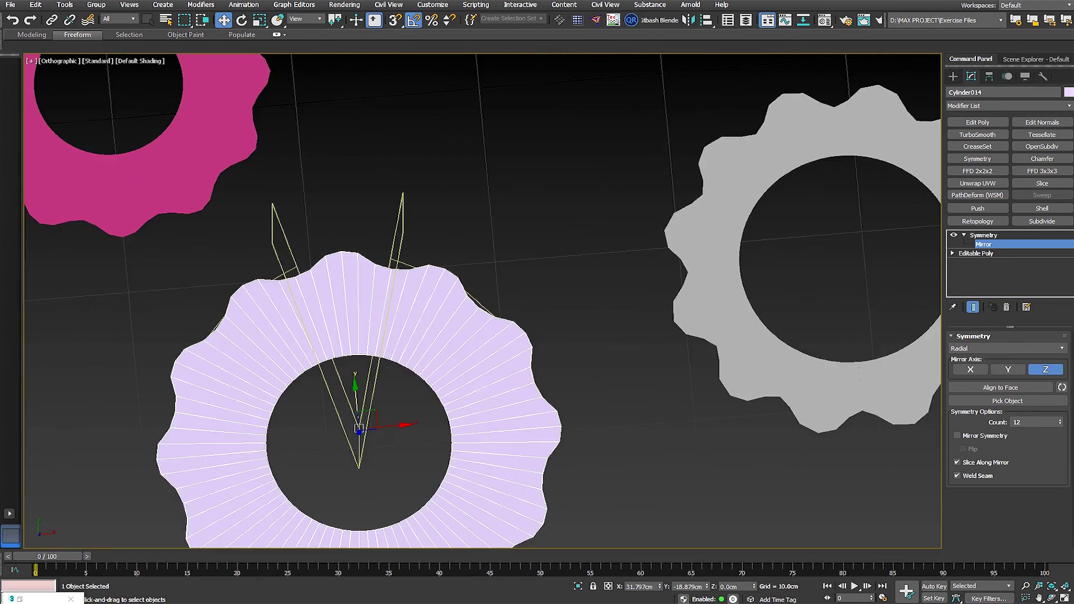
pyautogui.moveTo(335, 326); pyautogui.dragTo(45, 439, button='middle')
pyautogui.moveTo(589, 201); pyautogui.dragTo(486, 465, button='middle')
pyautogui.scroll(-4, 483, 301)
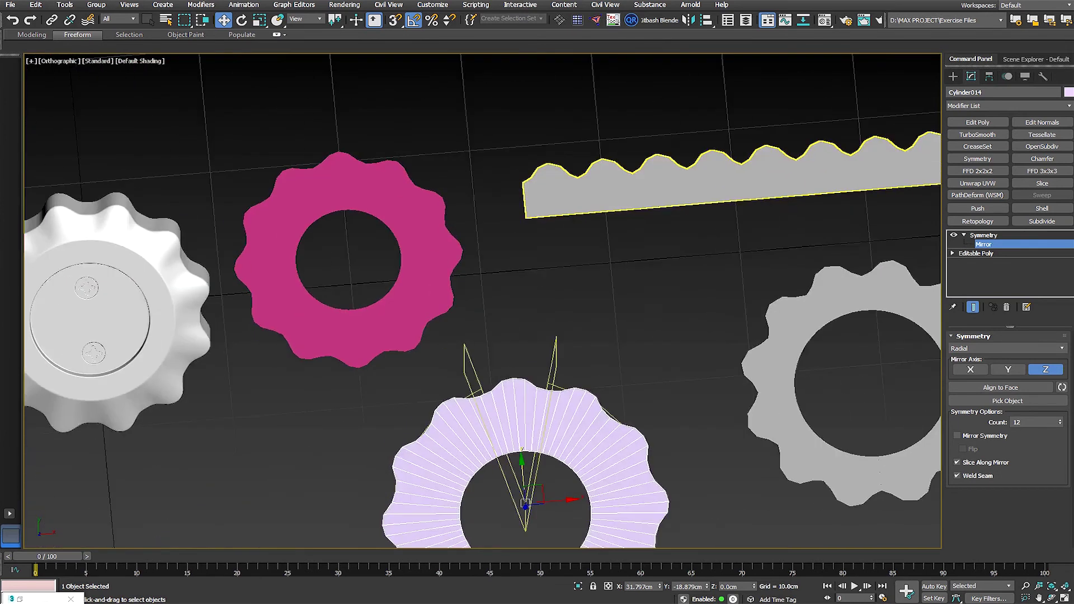
# Step: Leave the Mirror sub-level, clear the selection and inspect the finished reference knob
pyautogui.press('1')
pyautogui.moveTo(336, 302); pyautogui.dragTo(693, 306, button='middle')
pyautogui.hotkey('ctrl', 'd')
pyautogui.moveTo(437, 217); pyautogui.dragTo(658, 414, button='middle')
pyautogui.scroll(4, 658, 413)
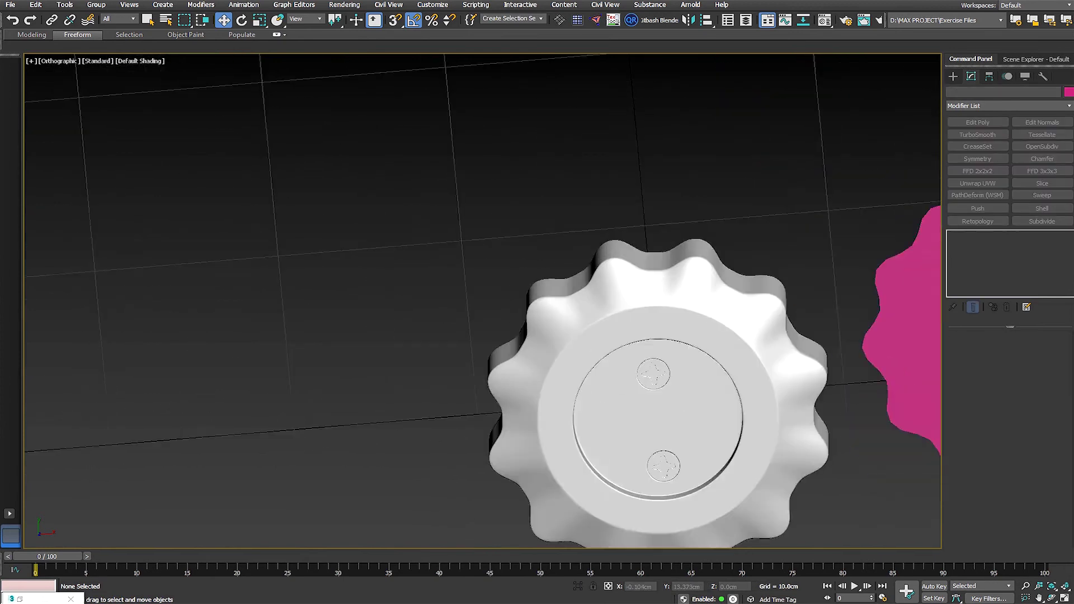
pyautogui.click(632, 291)
pyautogui.keyDown('alt'); pyautogui.moveTo(632, 291); pyautogui.dragTo(629, 260, button='middle'); pyautogui.keyUp('alt')
pyautogui.moveTo(358, 436); pyautogui.dragTo(882, 263, button='middle')
pyautogui.scroll(-5, 563, 299)
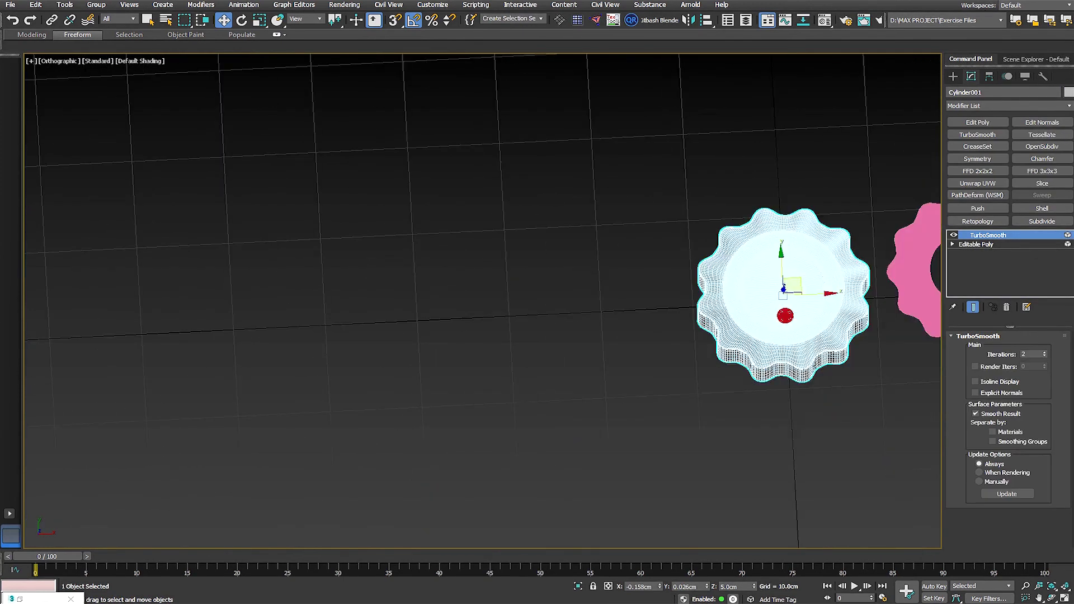
# Step: In the top view, draw a plane about 13 cm wide and 9.4 cm long in the empty area beside the knob
pyautogui.click(537, 339)
pyautogui.press('v')
pyautogui.click(517, 384)
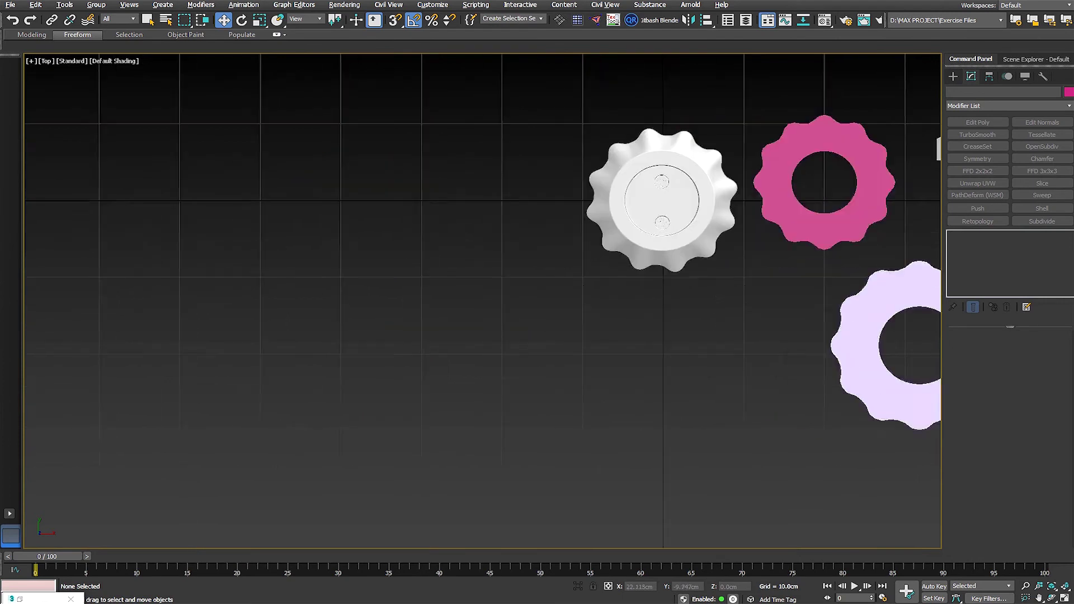
pyautogui.rightClick(431, 306)
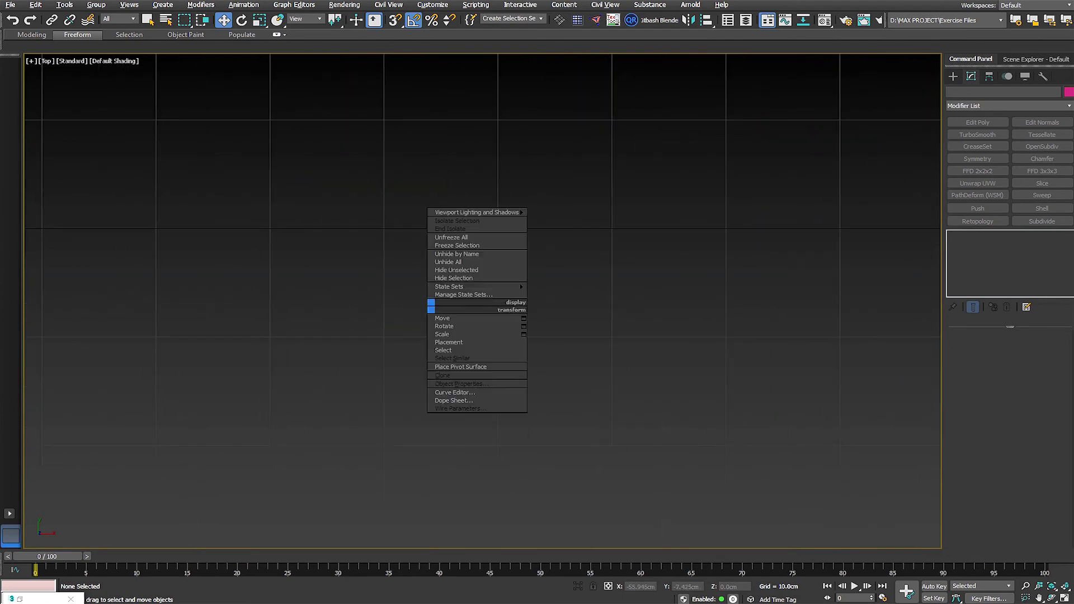
pyautogui.keyDown('shift'); pyautogui.rightClick(452, 318); pyautogui.keyUp('shift')
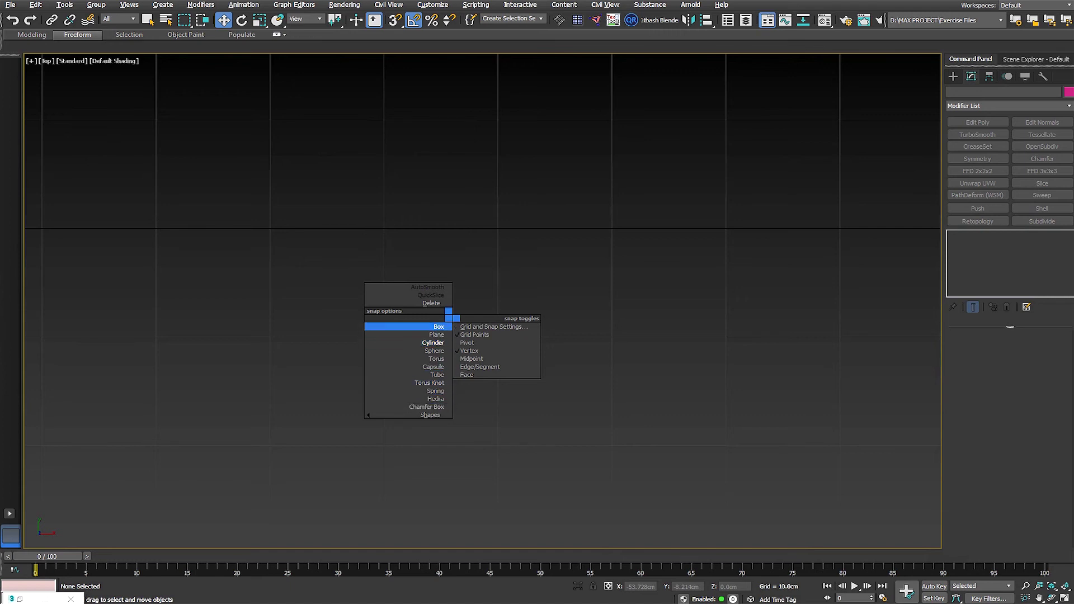
pyautogui.click(436, 334)
pyautogui.moveTo(360, 206); pyautogui.dragTo(510, 310)
pyautogui.press('w')
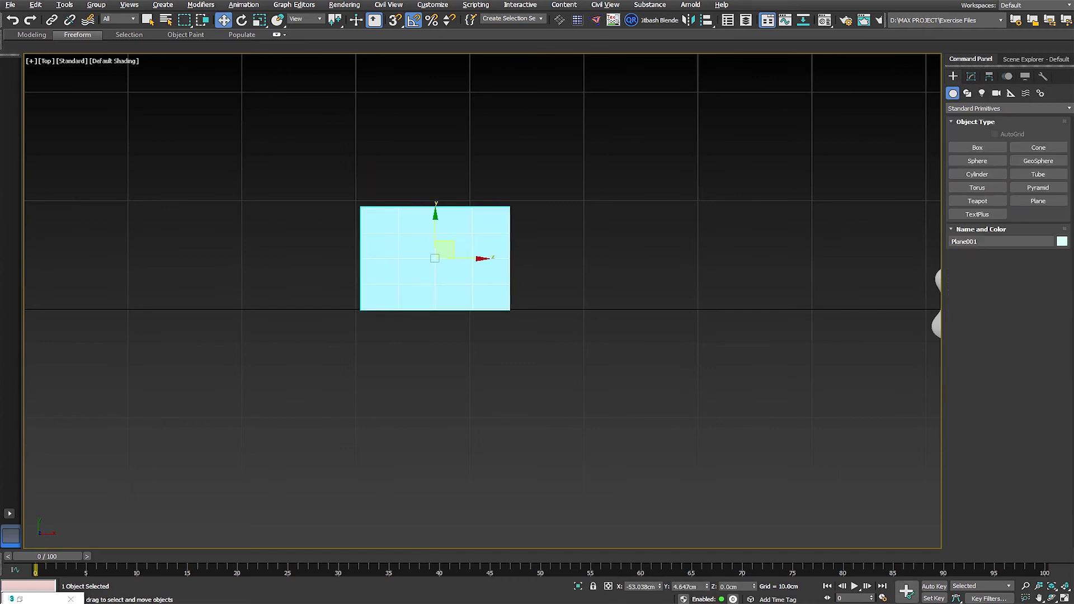
# Step: Give the plane six width segments and one length segment, and convert it to Editable Poly
pyautogui.click(971, 76)
pyautogui.moveTo(552, 204); pyautogui.dragTo(551, 236, button='middle')
pyautogui.scroll(2, 552, 236)
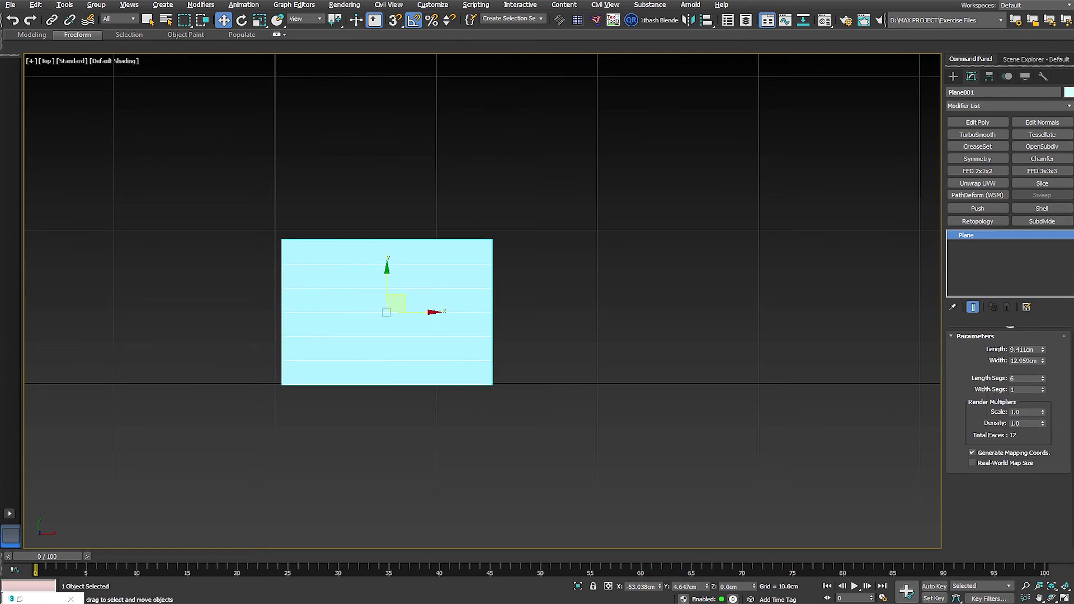
pyautogui.moveTo(483, 301); pyautogui.dragTo(508, 317, button='middle')
pyautogui.scroll(2, 434, 257)
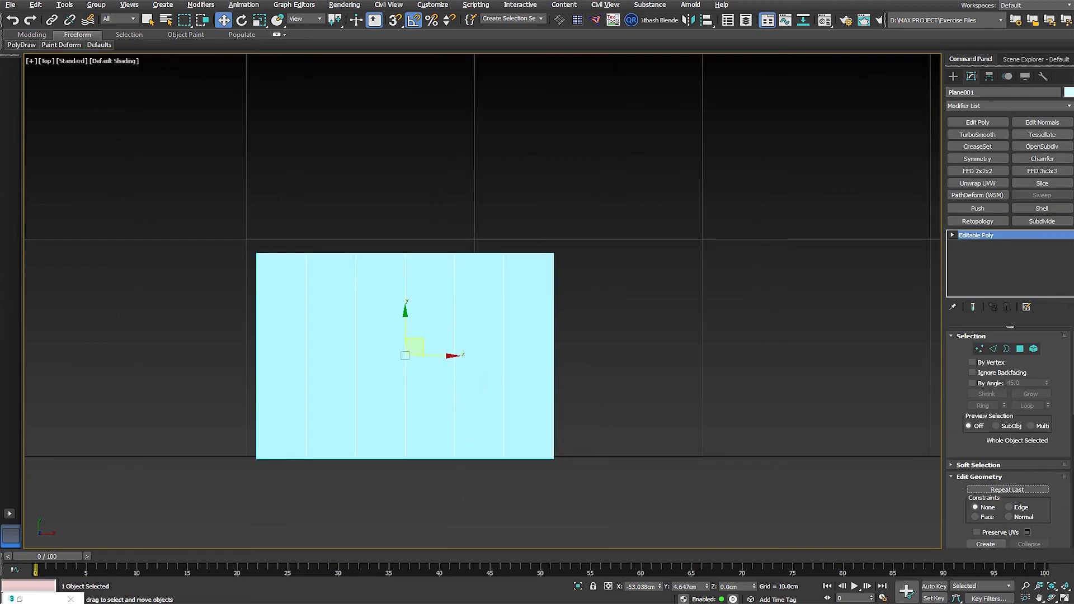
# Step: Select the five inner vertices along the plane's upper edge, leaving out both corner vertices
pyautogui.press('4')
pyautogui.click(528, 336)
pyautogui.hotkey('ctrl', 'a')
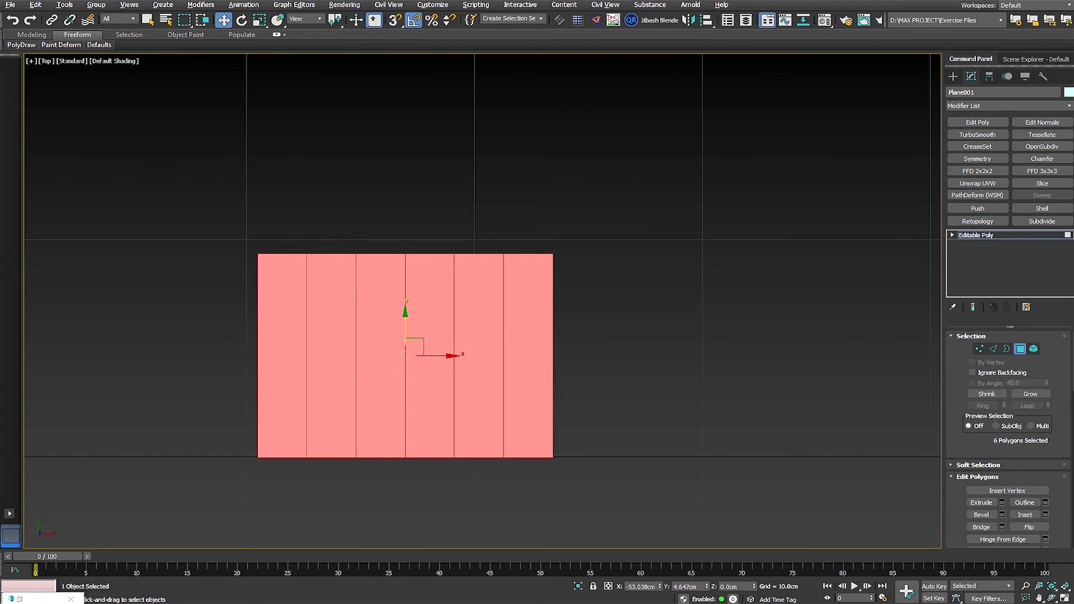
pyautogui.press('1')
pyautogui.moveTo(287, 233); pyautogui.dragTo(515, 297)
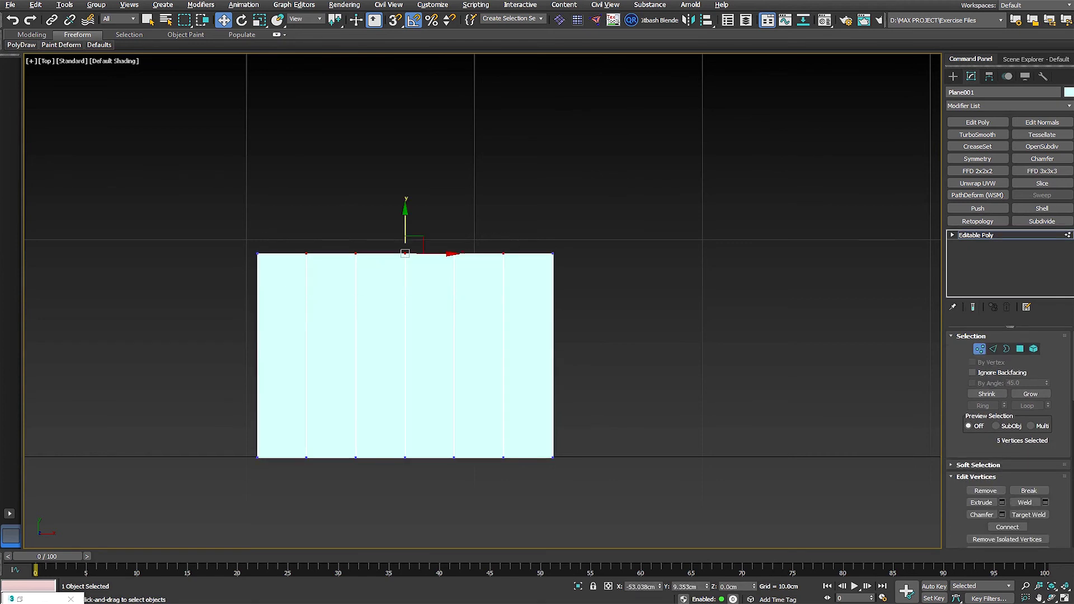
# Step: Try raising the five selected vertices directly and deselecting an outer one, and undo the attempt
pyautogui.moveTo(405, 224); pyautogui.dragTo(405, 200)
pyautogui.keyDown('alt'); pyautogui.click(503, 230); pyautogui.keyUp('alt')
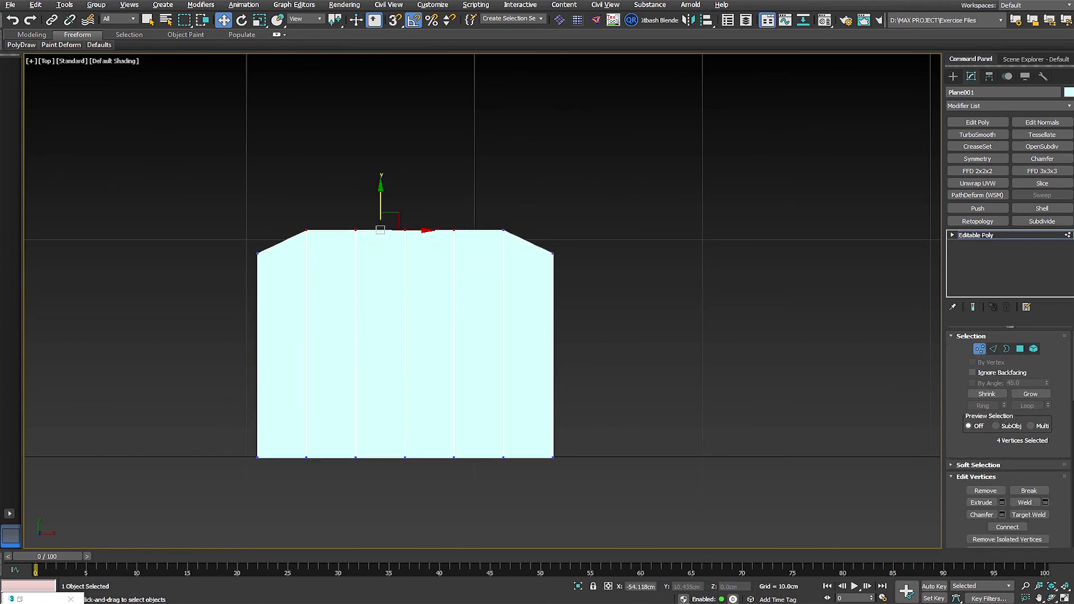
pyautogui.hotkey('ctrl', 'z')
pyautogui.hotkey('ctrl', 'y')
pyautogui.hotkey('ctrl', 'z')
pyautogui.hotkey('ctrl', 'z')
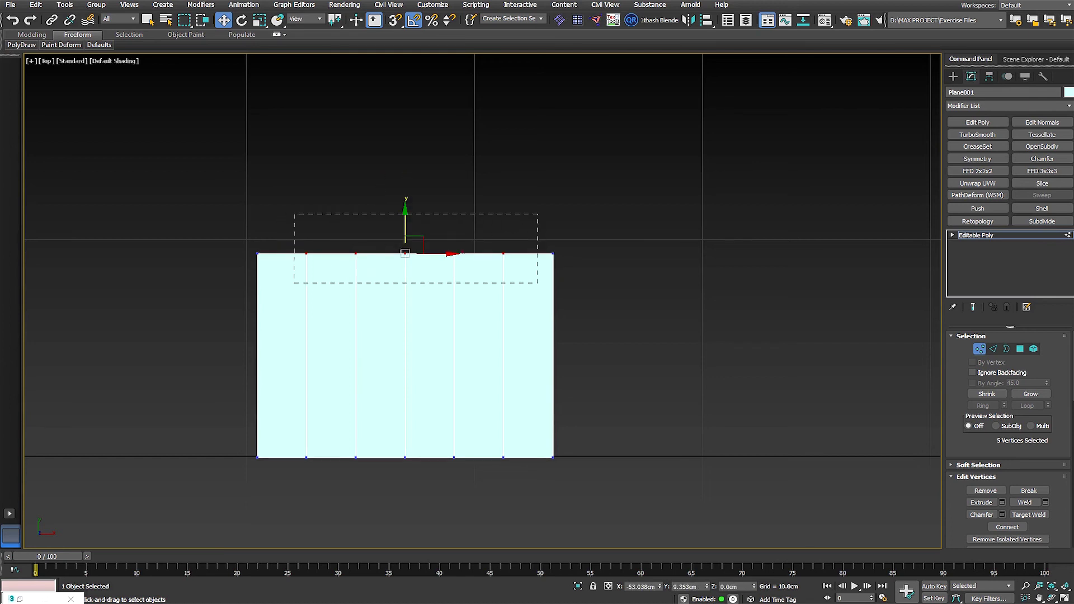
# Step: Bulge the selected vertices with an FFD 3x3x3 by raising its upper middle control point about 4.5 cm, and collapse it to Editable Poly
pyautogui.click(1042, 171)
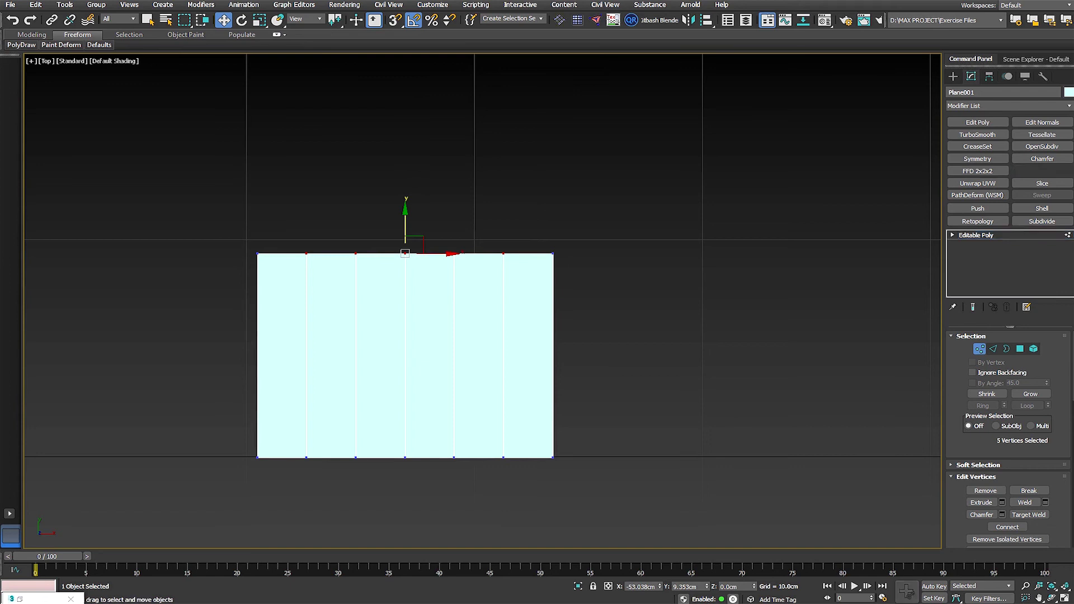
pyautogui.click(963, 235)
pyautogui.click(994, 244)
pyautogui.click(405, 254)
pyautogui.moveTo(405, 224); pyautogui.dragTo(405, 157)
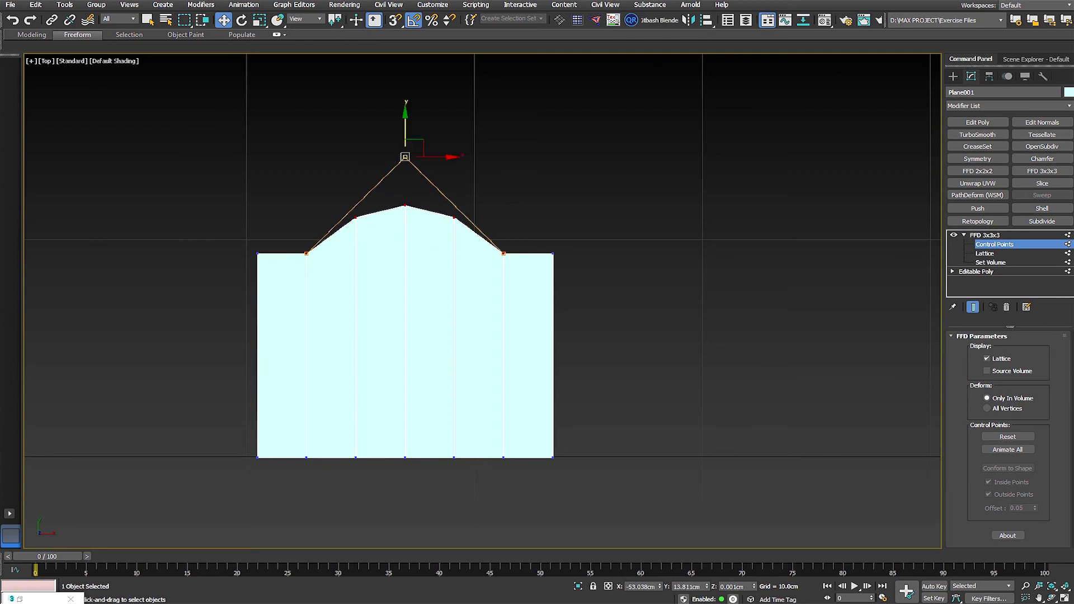
pyautogui.moveTo(405, 157); pyautogui.dragTo(446, 197, button='middle')
pyautogui.hotkey('ctrl', 'z')
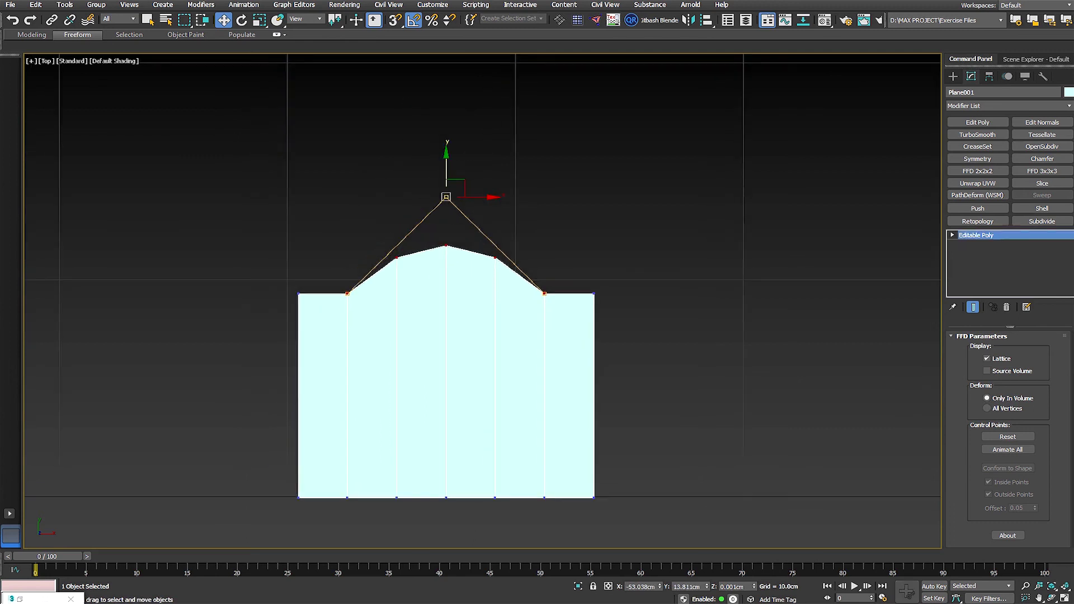
# Step: Raise the lobe's five inner upper vertices slightly above the corner vertices and leave vertex editing
pyautogui.scroll(-2, 487, 235)
pyautogui.scroll(2, 544, 279)
pyautogui.press('1')
pyautogui.moveTo(545, 216); pyautogui.dragTo(289, 308)
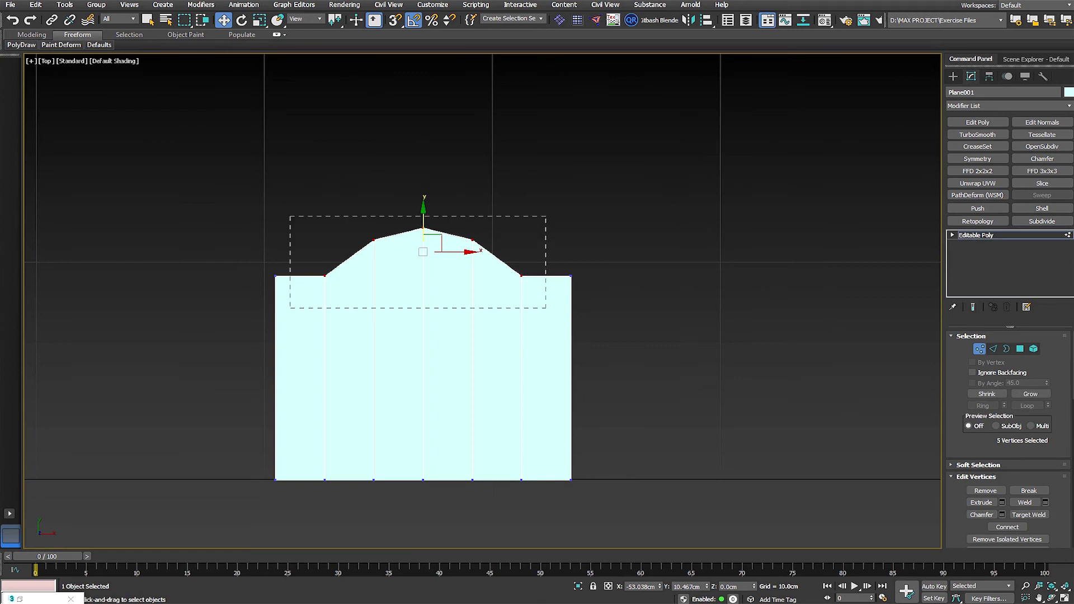
pyautogui.moveTo(423, 228); pyautogui.dragTo(421, 219)
pyautogui.scroll(-3, 421, 218)
pyautogui.press('1')
pyautogui.scroll(2, 512, 251)
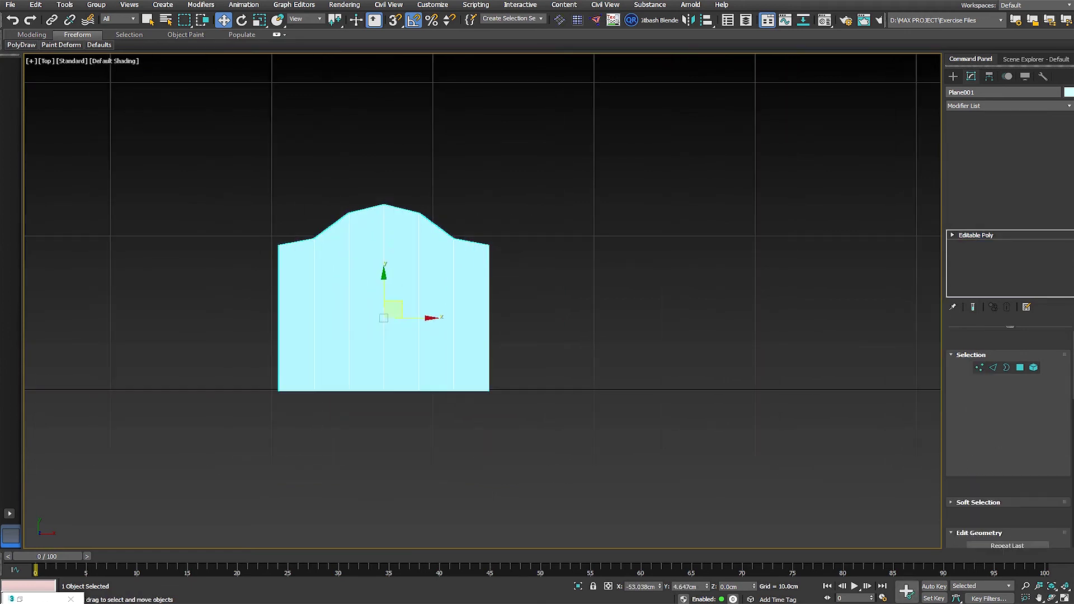
# Step: Snap the lobe plane's pivot to its upper-left corner vertex and leave pivot editing
pyautogui.click(988, 76)
pyautogui.click(1007, 150)
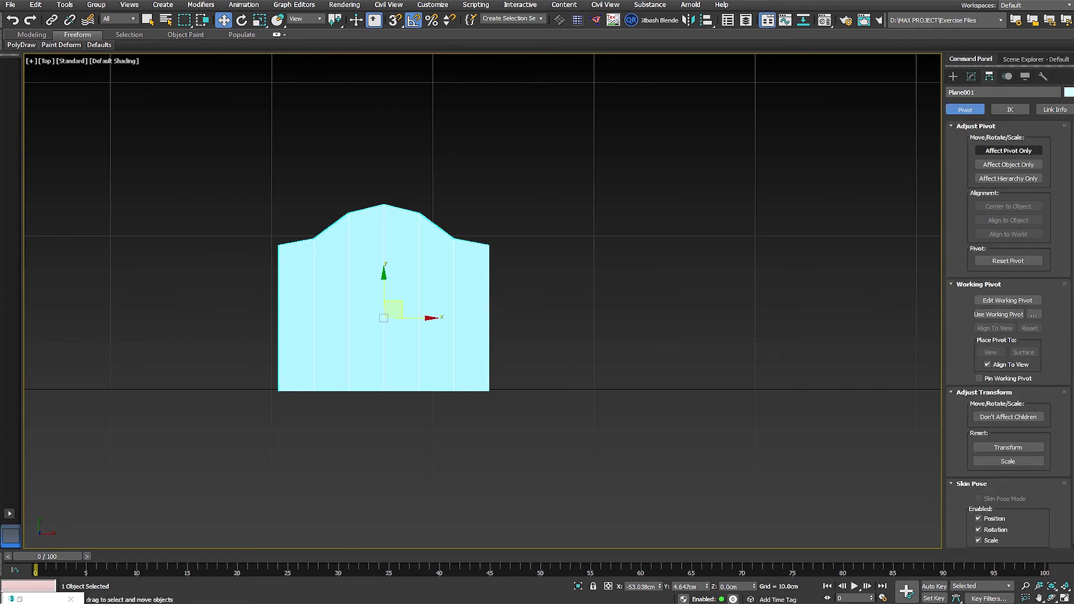
pyautogui.press('s')
pyautogui.moveTo(384, 318); pyautogui.dragTo(279, 247)
pyautogui.press('s')
pyautogui.scroll(1, 286, 245)
pyautogui.scroll(2, 285, 190)
pyautogui.press('Insert')
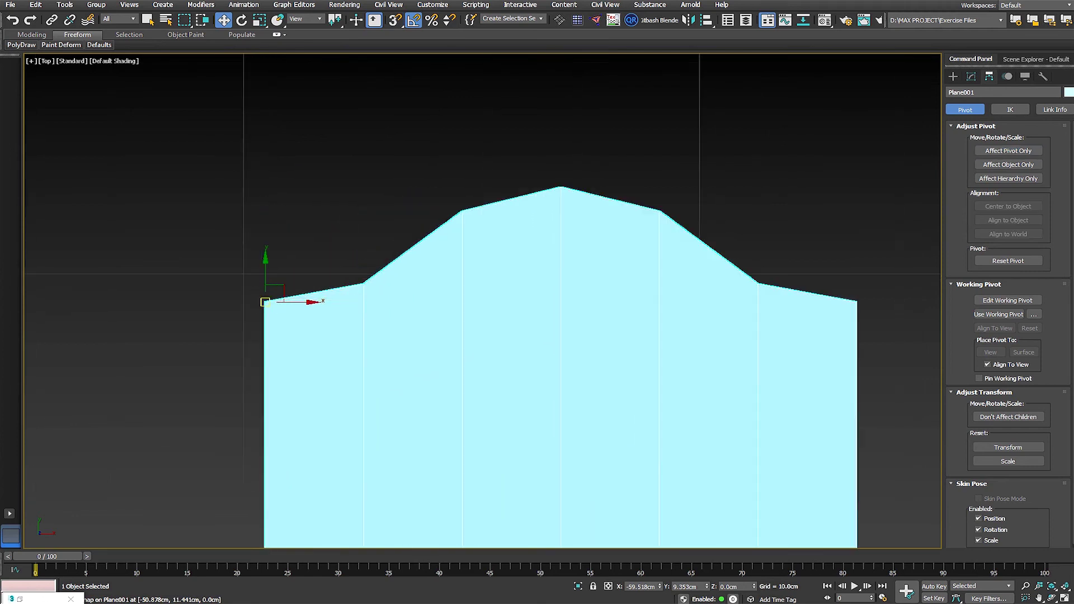
# Step: Clone the lobe plane as 11 instances in a row, snapping the first copy's pivot to the original's upper-right corner
pyautogui.scroll(-3, 261, 296)
pyautogui.moveTo(263, 294); pyautogui.dragTo(246, 258, button='middle')
pyautogui.scroll(3, 244, 262)
pyautogui.scroll(-6, 215, 252)
pyautogui.scroll(3, 229, 259)
pyautogui.scroll(4, 226, 272)
pyautogui.scroll(-3, 240, 264)
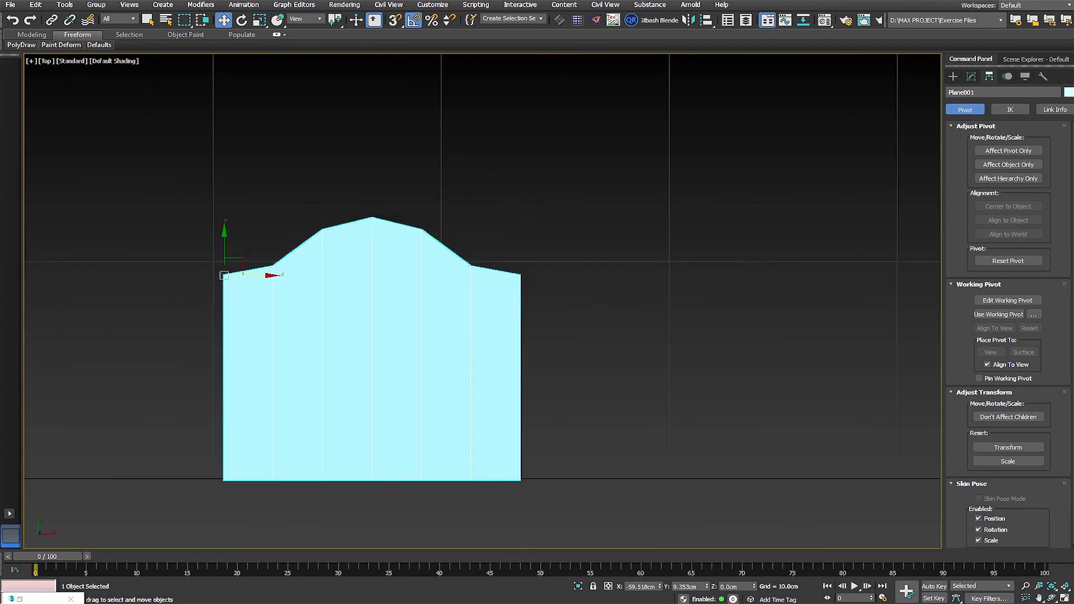
pyautogui.keyDown('shift'); pyautogui.moveTo(224, 273); pyautogui.dragTo(520, 275); pyautogui.keyUp('shift')
pyautogui.press('s')
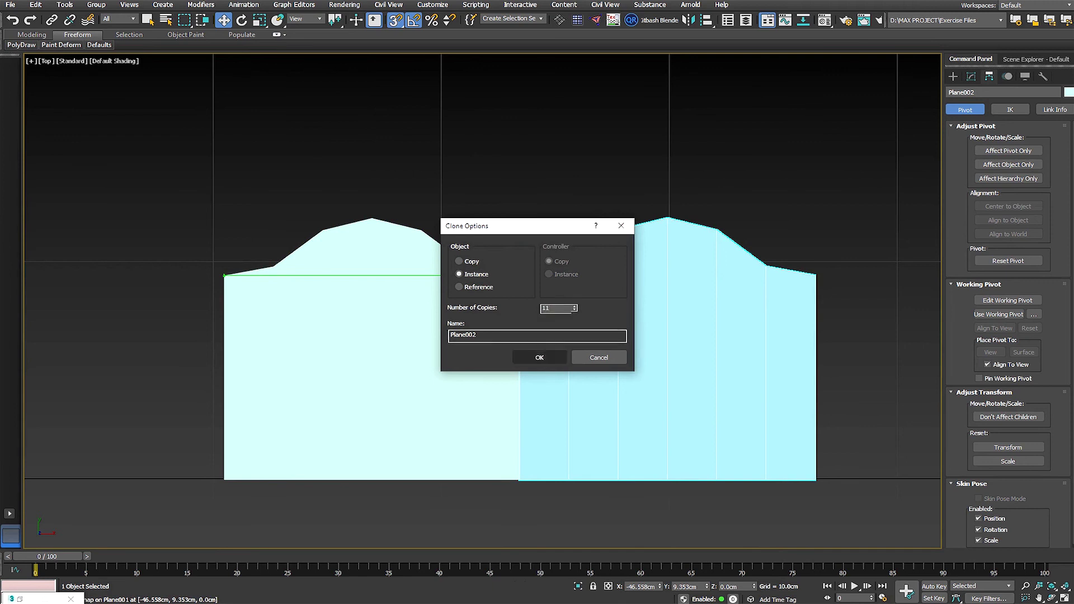
pyautogui.press('Return')
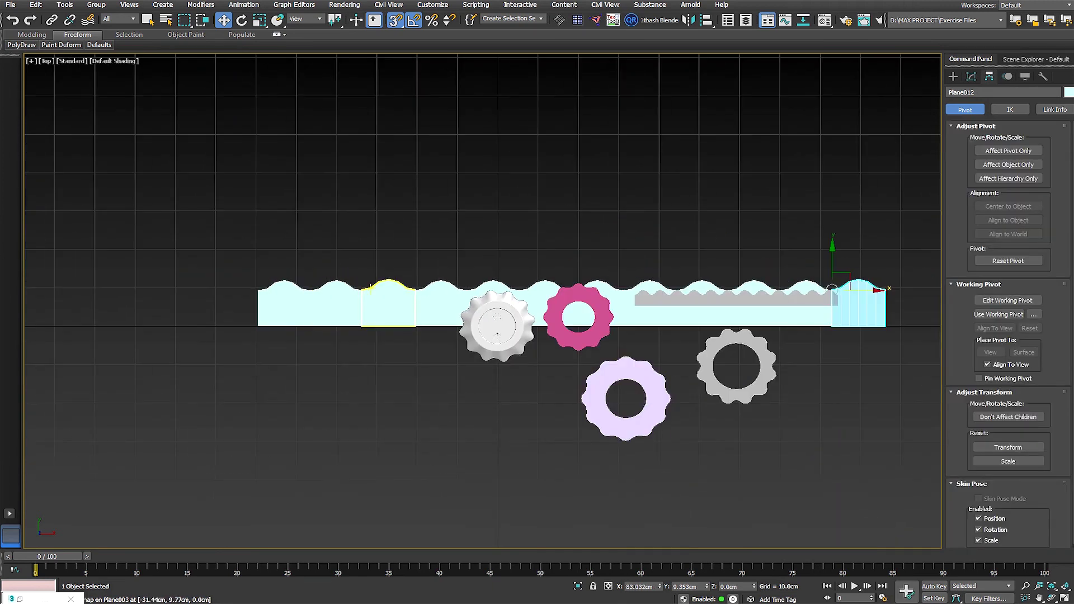
pyautogui.moveTo(456, 293); pyautogui.dragTo(237, 304)
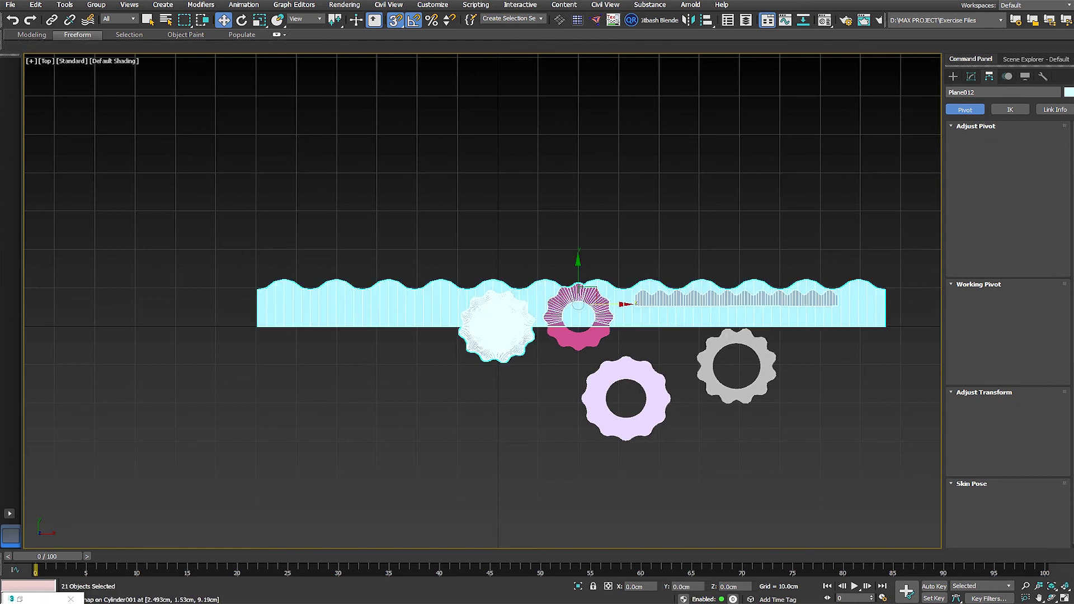
pyautogui.keyDown('alt'); pyautogui.click(596, 320); pyautogui.keyUp('alt')
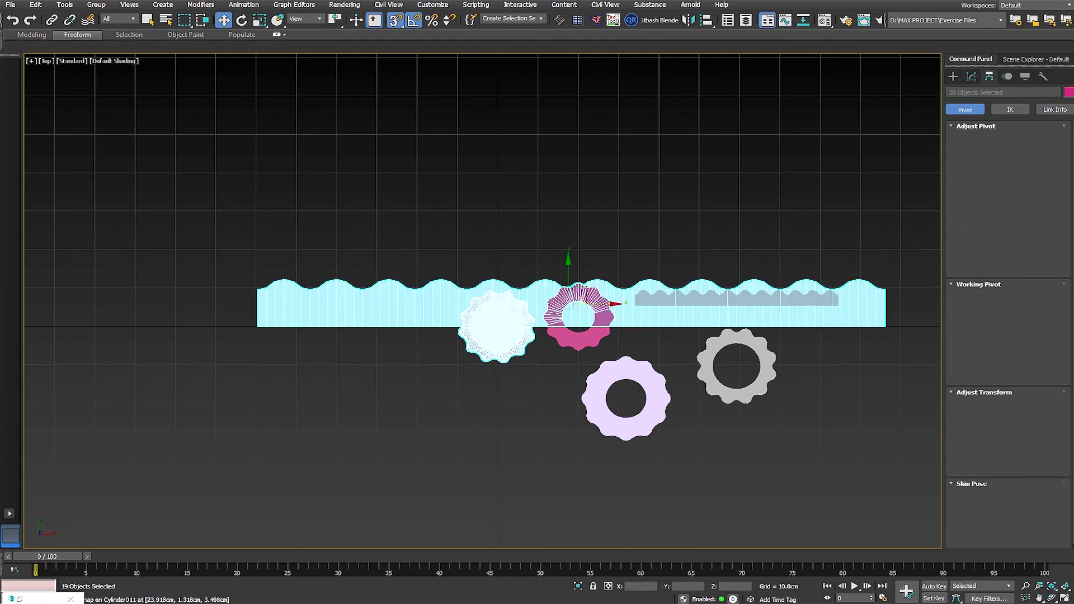
pyautogui.scroll(3, 614, 317)
pyautogui.moveTo(480, 346); pyautogui.dragTo(469, 350, button='middle')
pyautogui.scroll(-2, 465, 331)
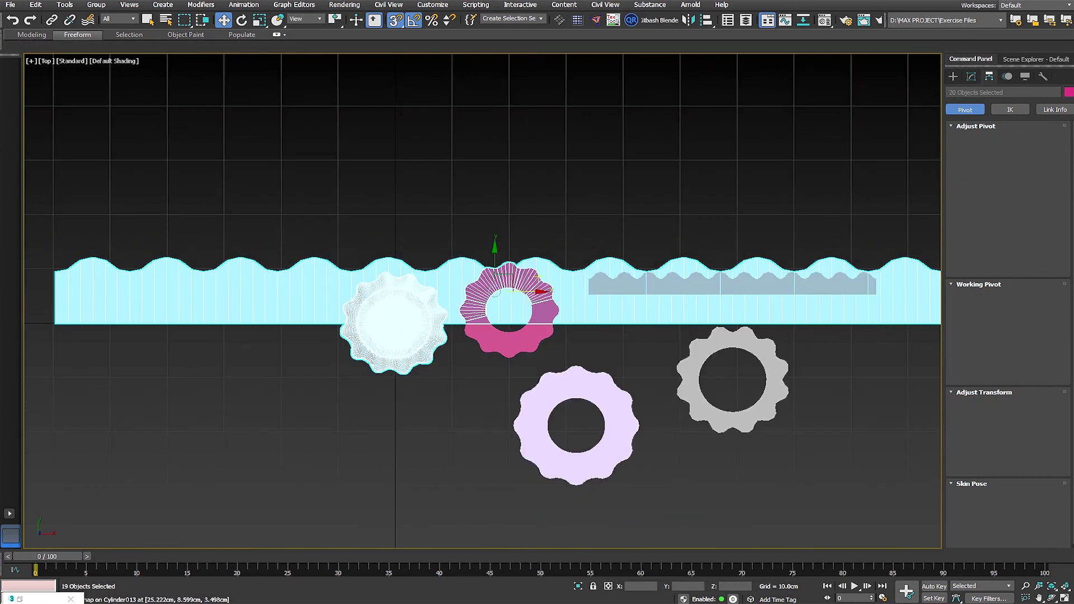
pyautogui.click(586, 351)
# Step: Select all twelve lobe planes of the scalloped strip without the other objects, isolate them and turn off snapping
pyautogui.moveTo(38, 189); pyautogui.dragTo(887, 300)
pyautogui.keyDown('alt'); pyautogui.moveTo(548, 261); pyautogui.dragTo(548, 319, button='middle'); pyautogui.keyUp('alt')
pyautogui.moveTo(899, 198); pyautogui.dragTo(657, 276)
pyautogui.moveTo(579, 280); pyautogui.dragTo(579, 280)
pyautogui.keyDown('ctrl'); pyautogui.click(526, 264); pyautogui.keyUp('ctrl')
pyautogui.keyDown('ctrl'); pyautogui.click(482, 269); pyautogui.keyUp('ctrl')
pyautogui.keyDown('ctrl'); pyautogui.click(415, 266); pyautogui.keyUp('ctrl')
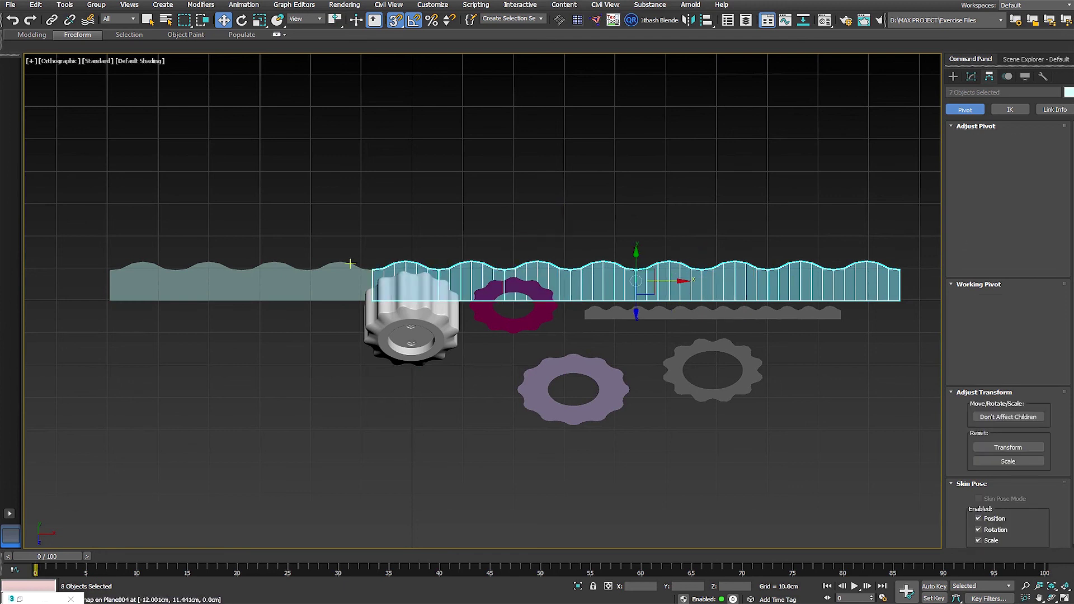
pyautogui.keyDown('ctrl'); pyautogui.click(347, 268); pyautogui.keyUp('ctrl')
pyautogui.keyDown('ctrl'); pyautogui.click(274, 274); pyautogui.keyUp('ctrl')
pyautogui.keyDown('ctrl'); pyautogui.click(208, 283); pyautogui.keyUp('ctrl')
pyautogui.keyDown('ctrl'); pyautogui.click(142, 293); pyautogui.keyUp('ctrl')
pyautogui.hotkey('alt', 'q')
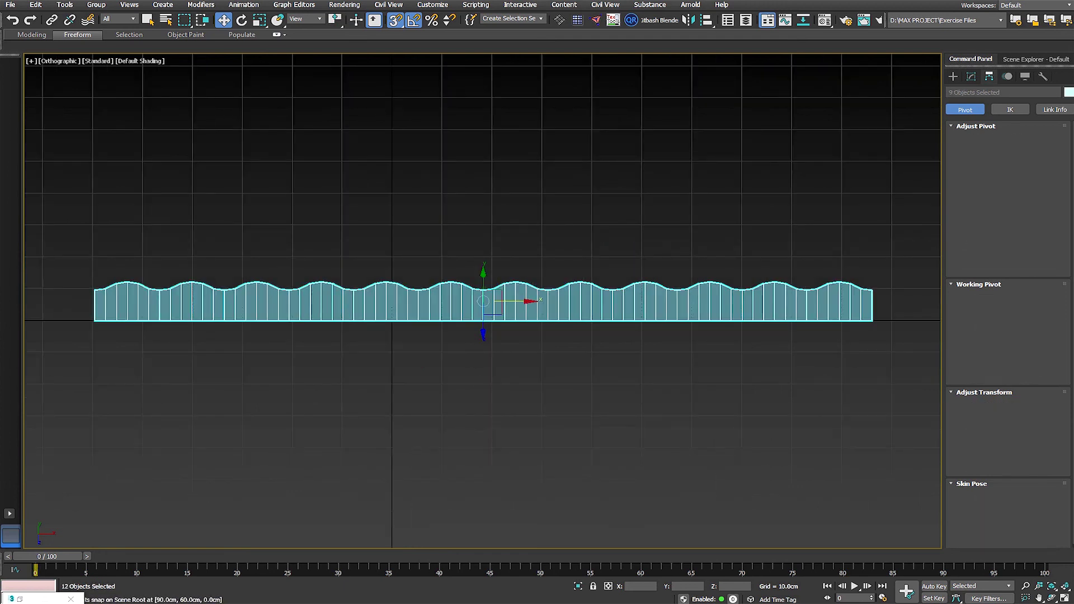
pyautogui.press('s')
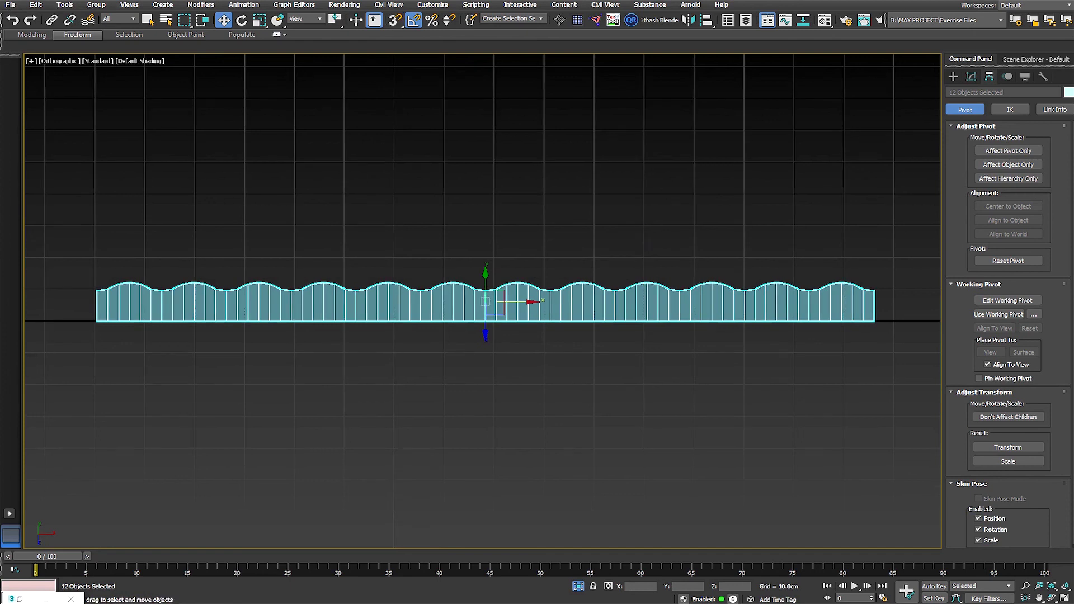
# Step: Merge the twelve selected lobe planes into one Editable Poly with Quick Attach
pyautogui.moveTo(649, 244); pyautogui.dragTo(662, 255, button='middle')
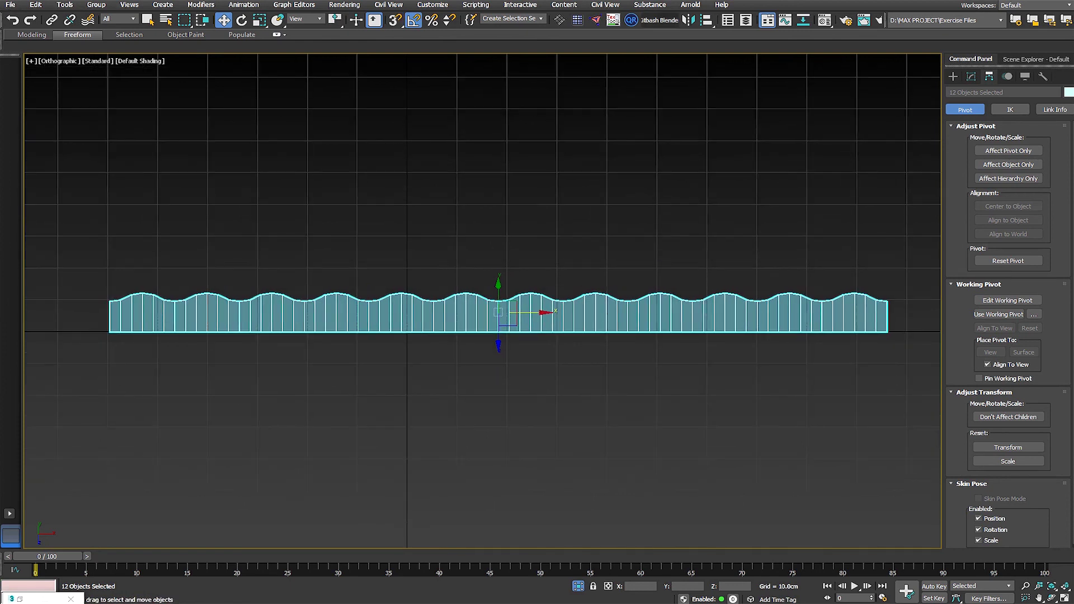
pyautogui.click(577, 20)
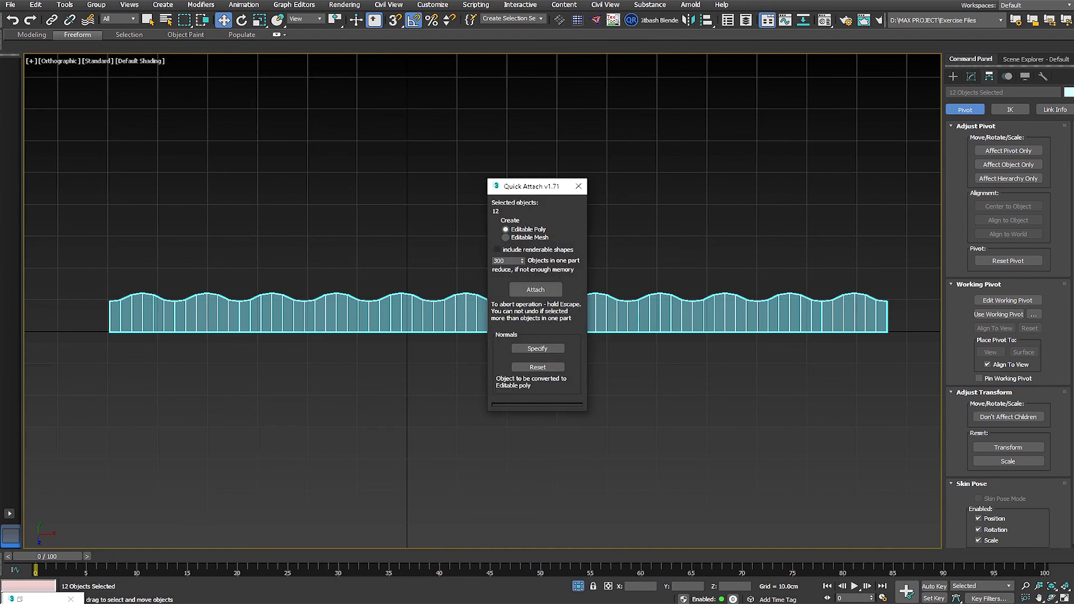
pyautogui.click(535, 289)
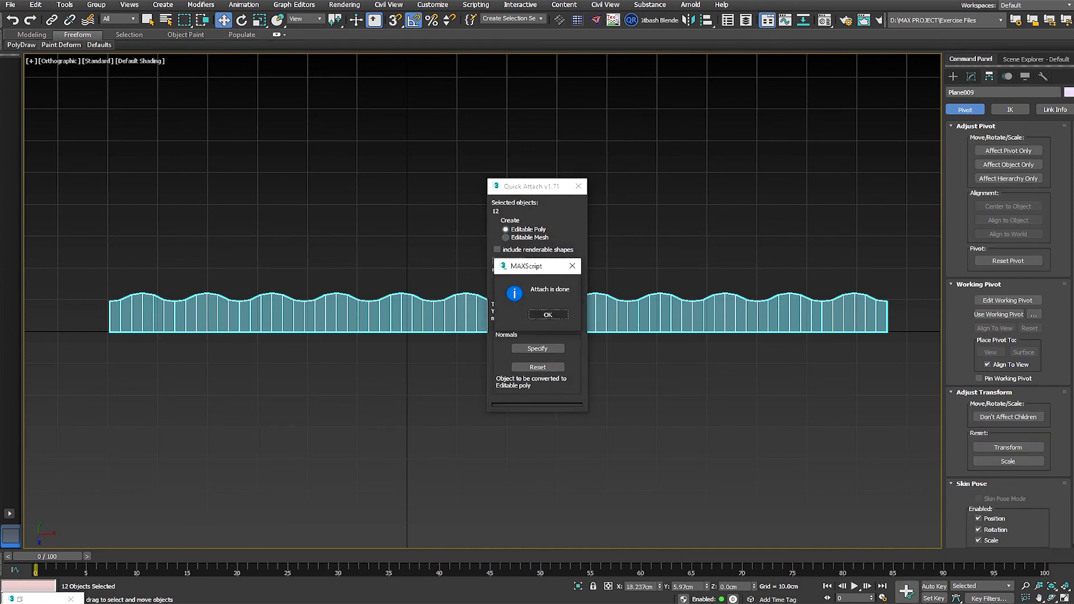
pyautogui.click(573, 266)
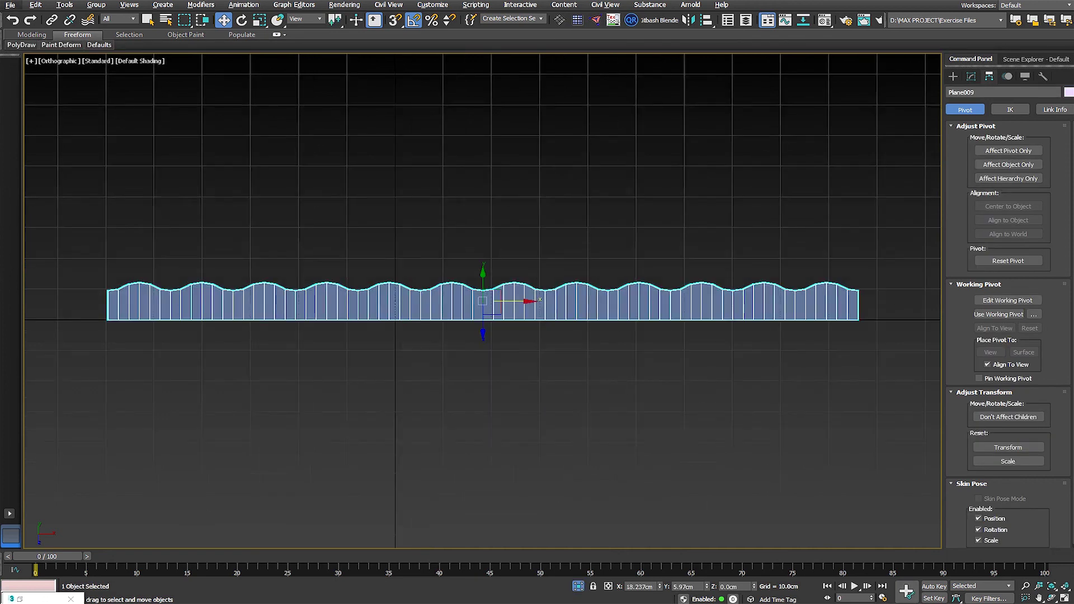
# Step: Add a Bend modifier to the attached strip with angle 360, direction 90 and bend axis X
pyautogui.keyDown('alt'); pyautogui.moveTo(483, 302); pyautogui.dragTo(510, 287, button='middle'); pyautogui.keyUp('alt')
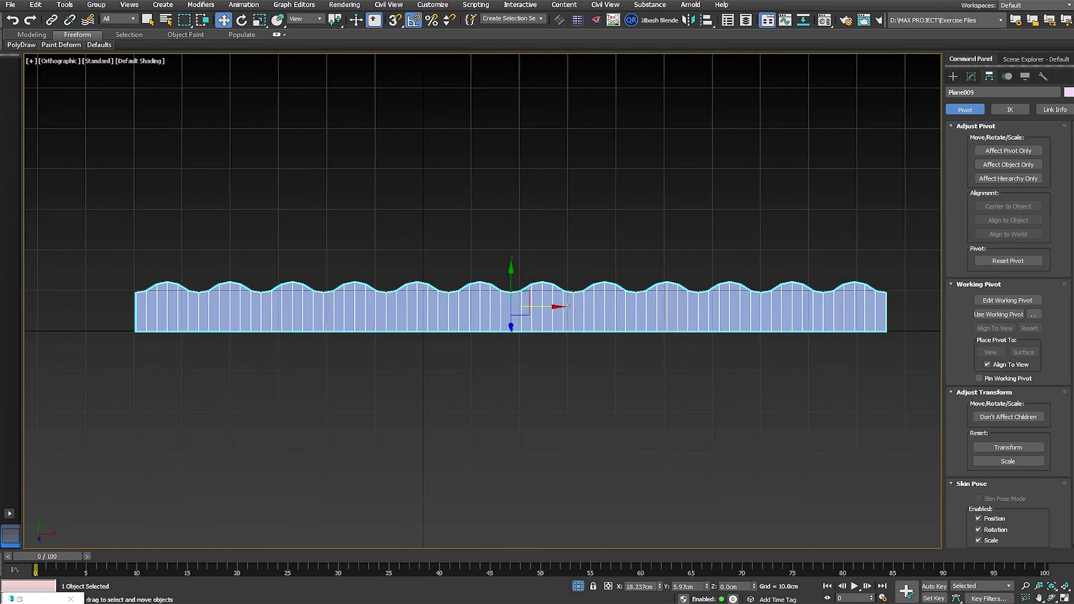
pyautogui.press('1')
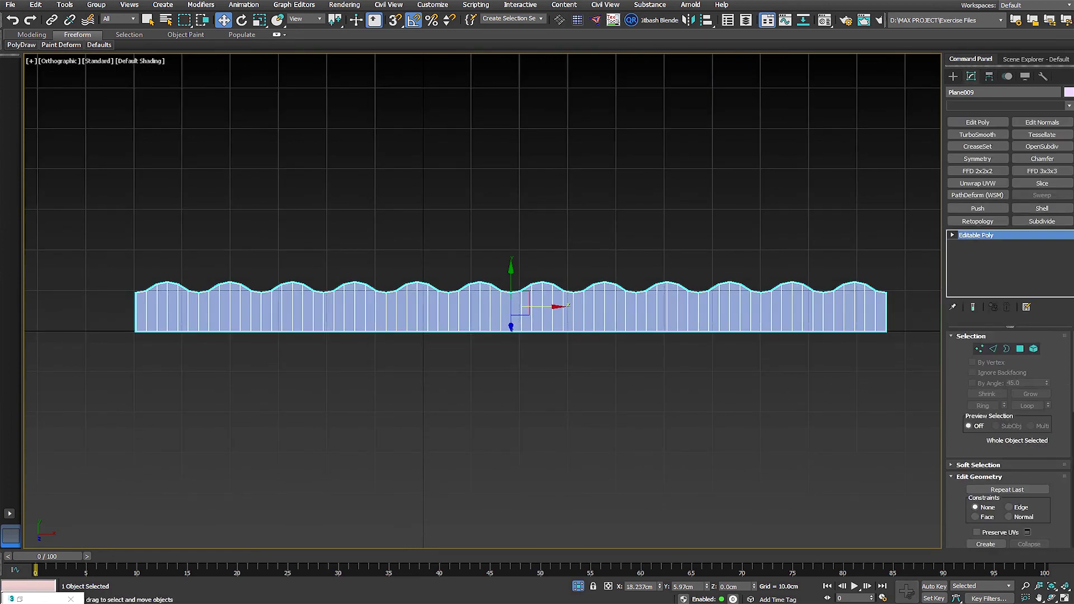
pyautogui.click(1005, 105)
pyautogui.press('b')
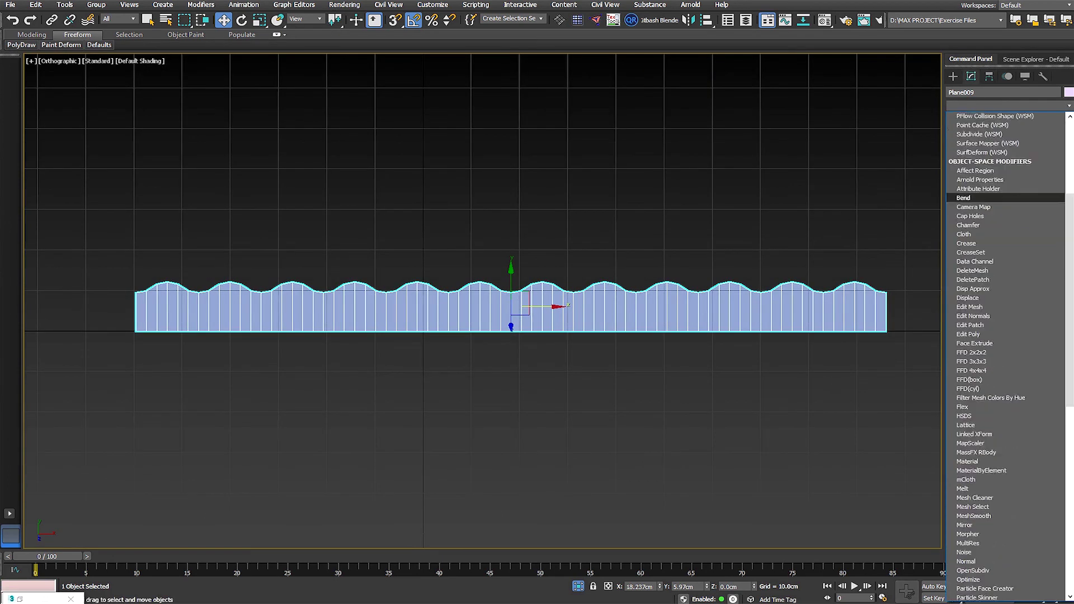
pyautogui.press('Return')
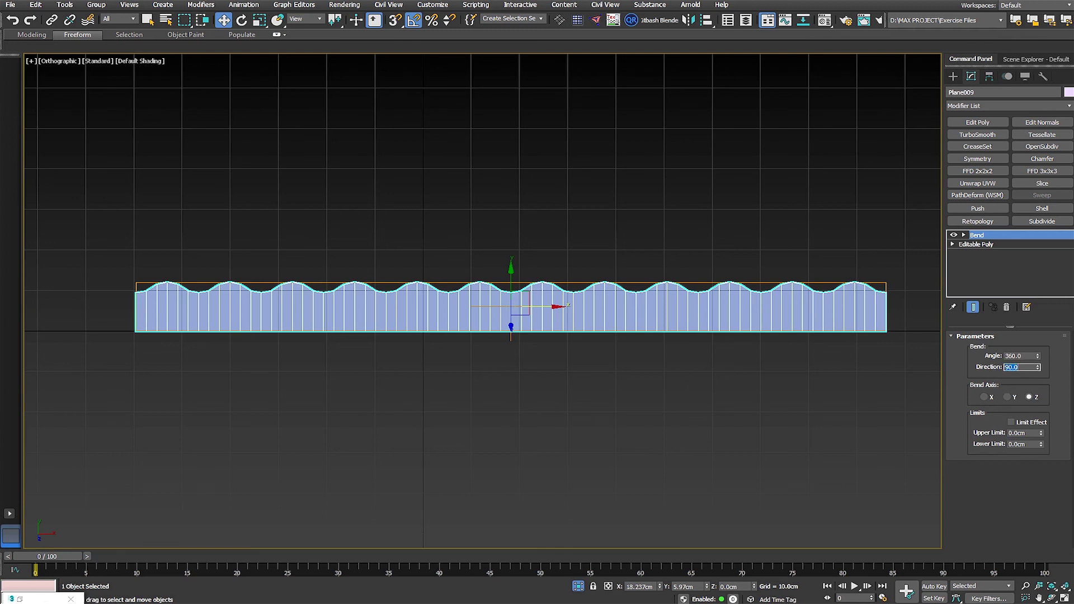
pyautogui.click(1007, 396)
pyautogui.click(983, 396)
# Step: Collapse the bent ring to Editable Poly and exit isolation in the top view
pyautogui.moveTo(582, 336)
pyautogui.keyDown('alt'); pyautogui.mouseDown(button='middle')
pyautogui.moveTo(593, 319)
pyautogui.moveTo(585, 344)
pyautogui.mouseUp(button='middle'); pyautogui.keyUp('alt')
pyautogui.keyDown('alt'); pyautogui.rightClick(584, 344); pyautogui.keyUp('alt')
pyautogui.click(564, 388)
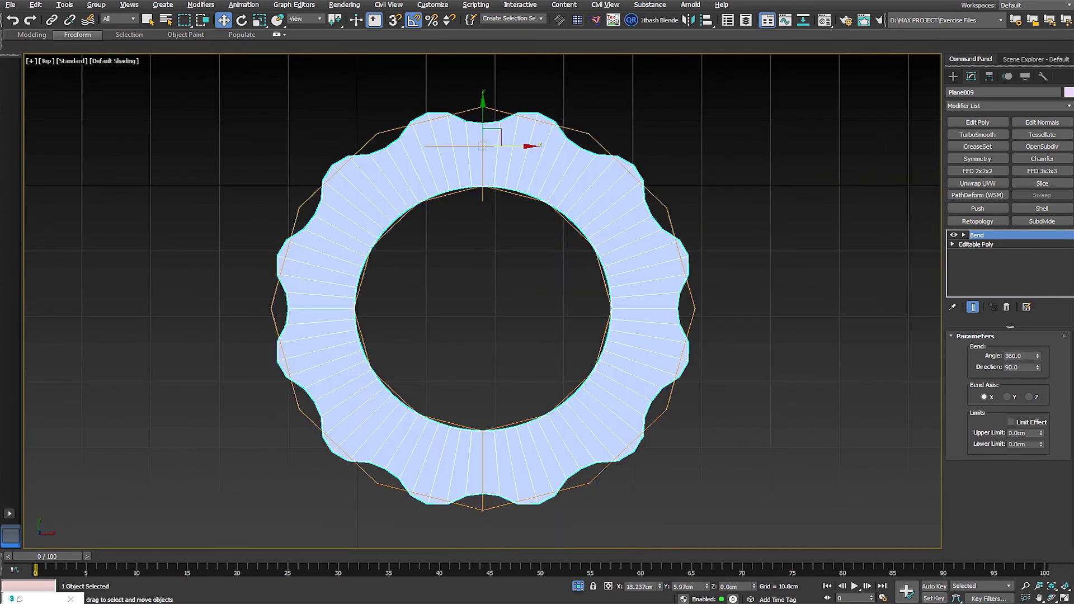
pyautogui.click(907, 590)
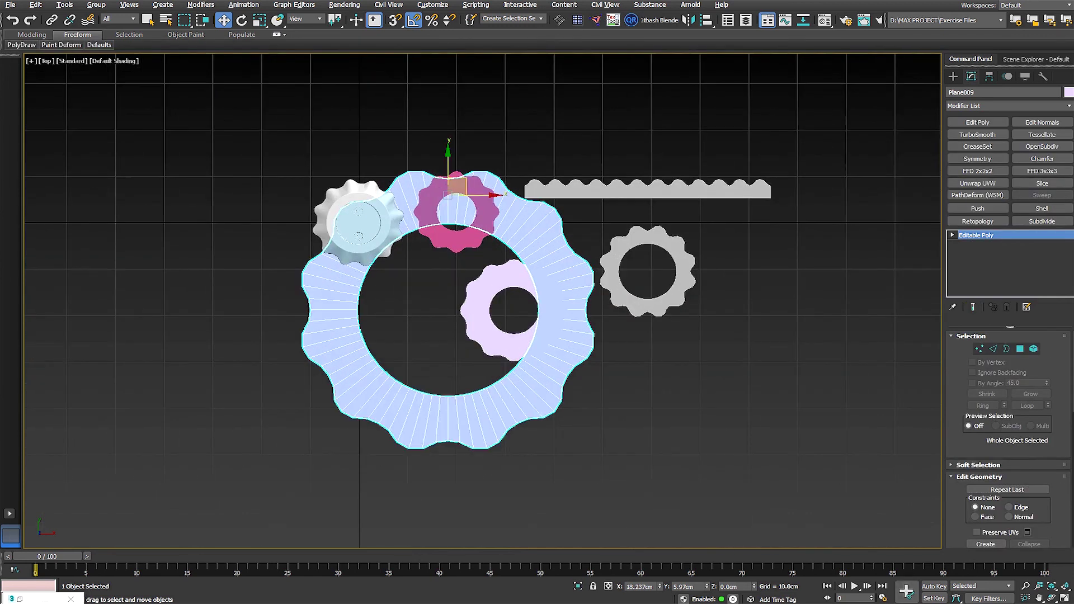
# Step: Move the new scalloped ring clear of the other parts, to about X 102.3 cm, Y -11.2 cm
pyautogui.moveTo(457, 186); pyautogui.dragTo(867, 266)
pyautogui.moveTo(688, 268); pyautogui.dragTo(643, 325, button='middle')
pyautogui.scroll(3, 614, 281)
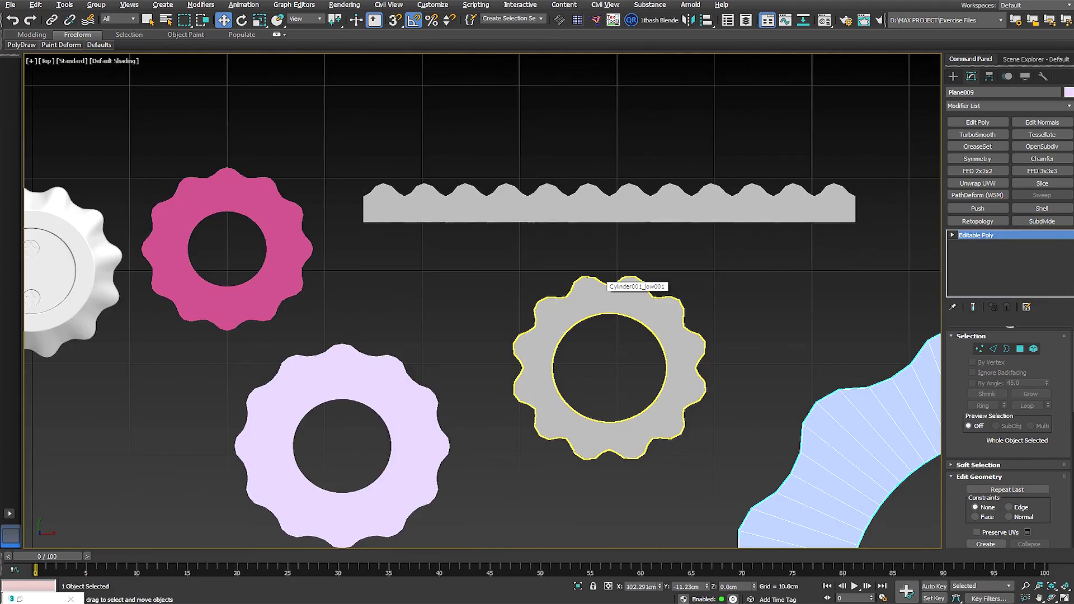